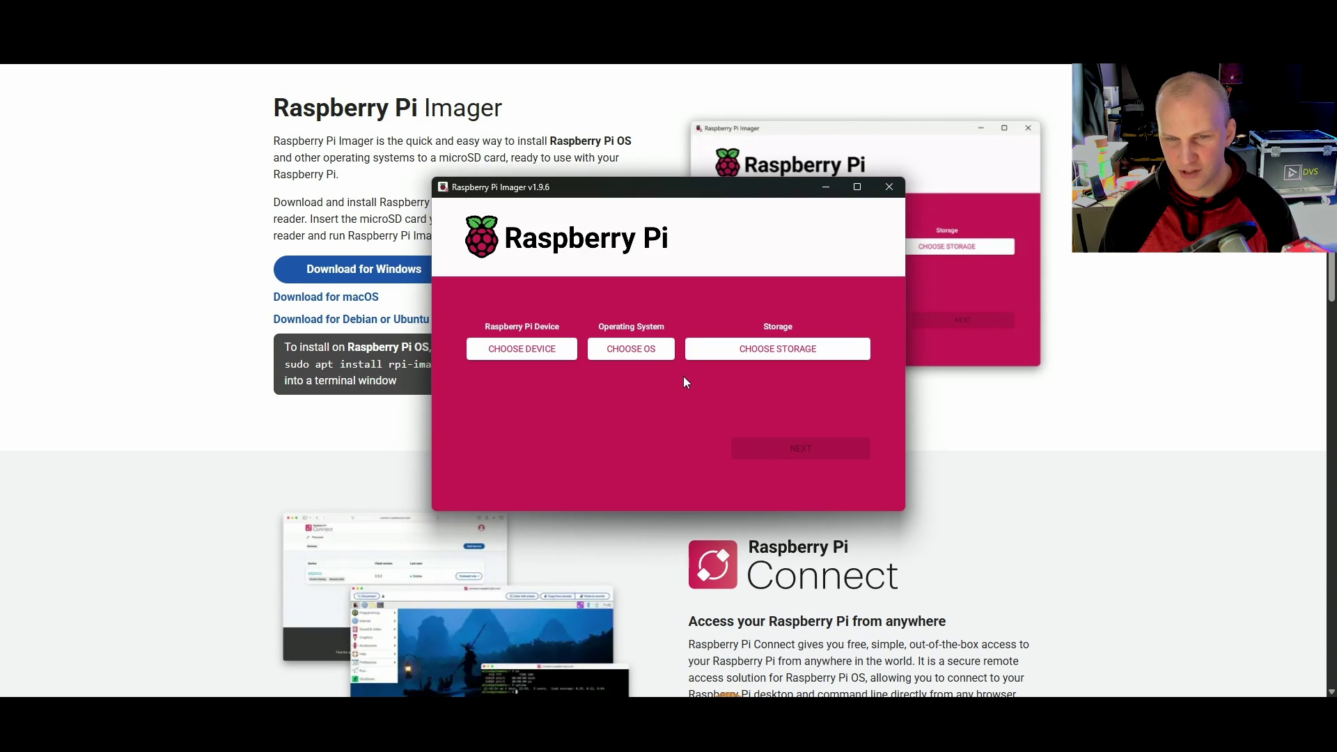
Step: Select Raspberry Pi 4 as the device and list the Falcon Player (FPP) images under Other specific-purpose OS
left_click(546, 352)
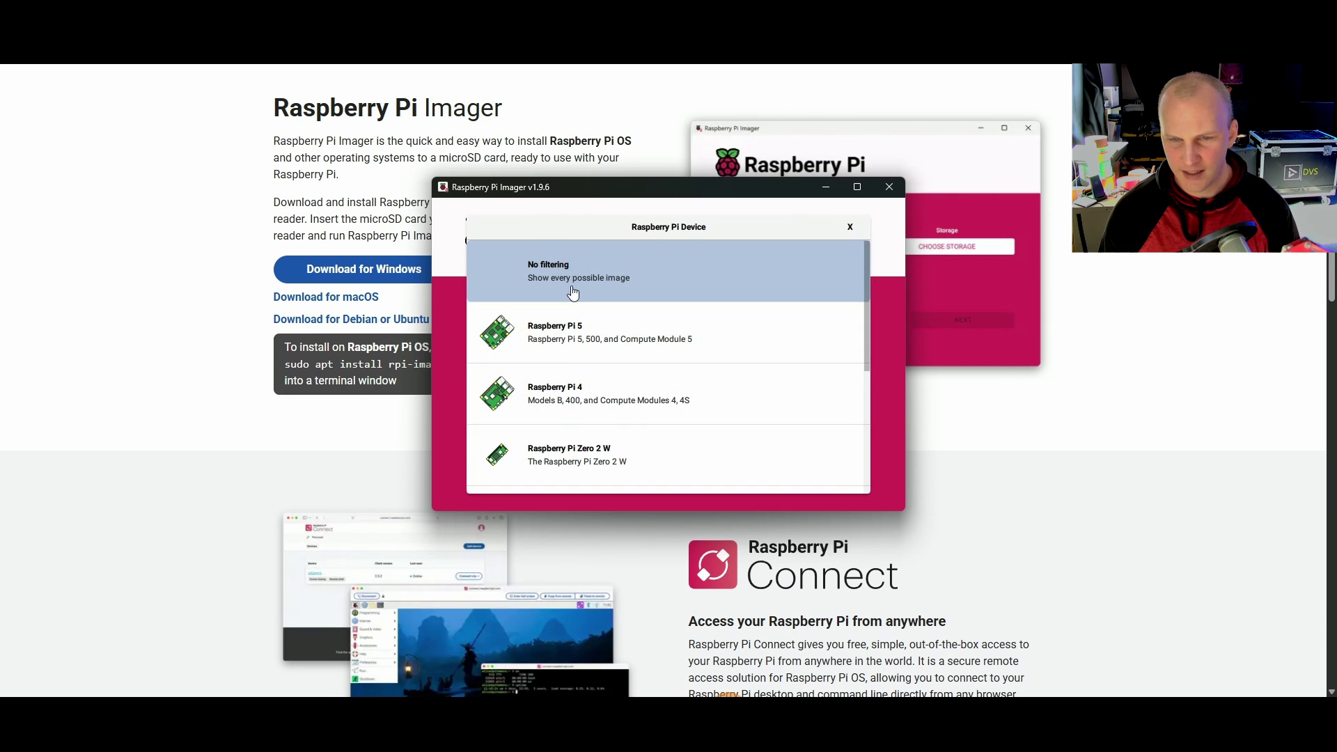
left_click(573, 404)
left_click(612, 356)
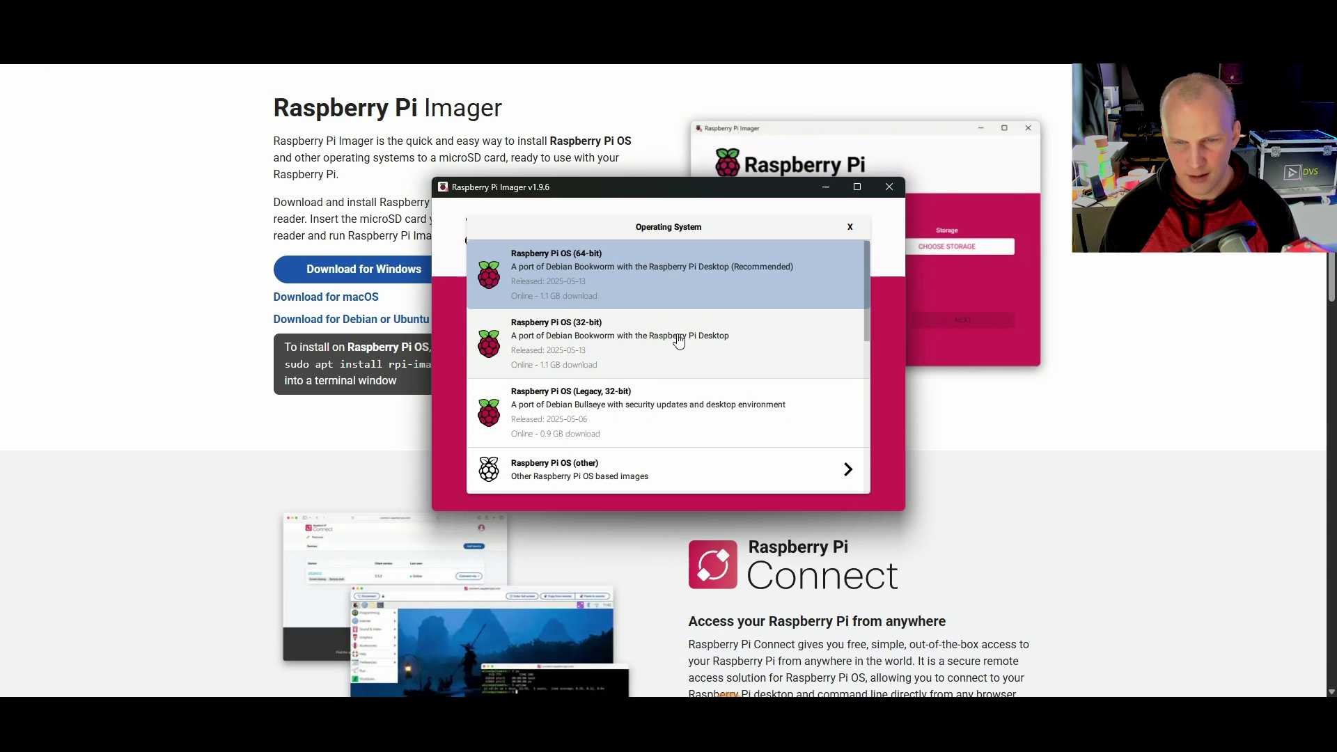
scroll(692, 352, "down", 5)
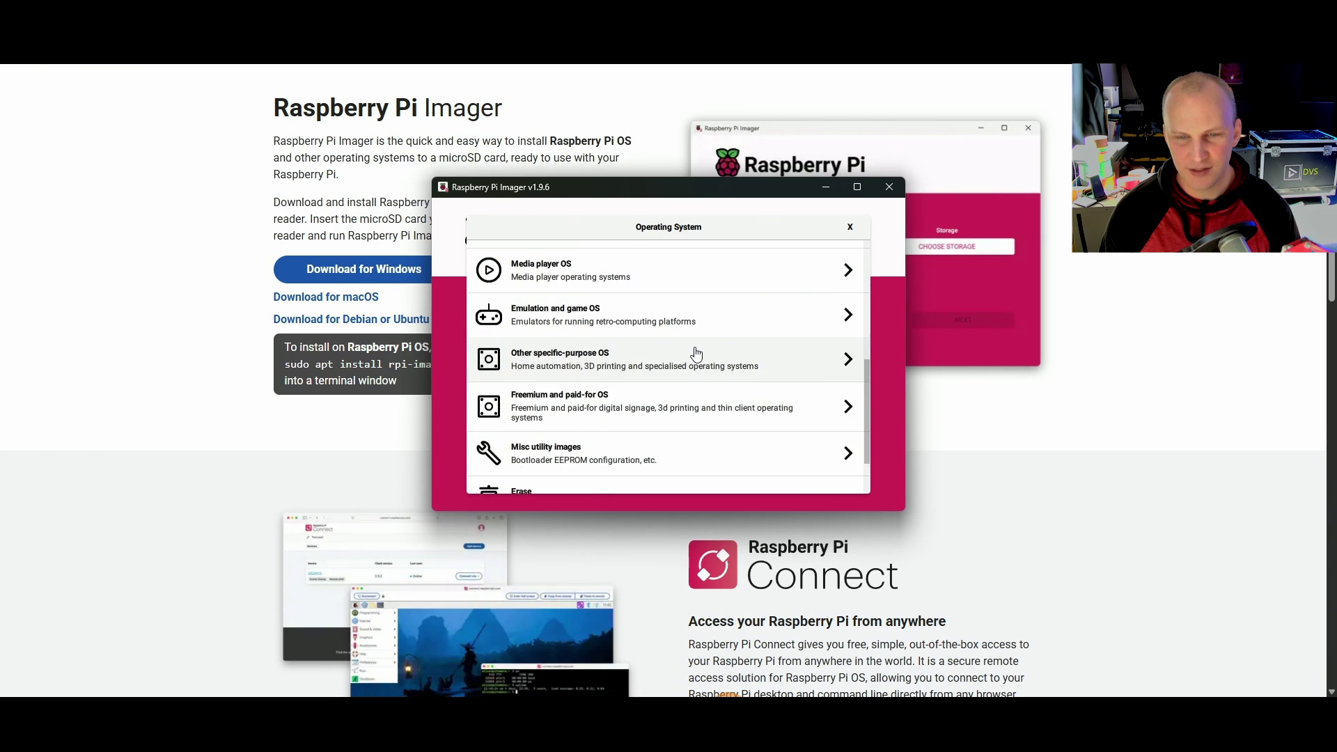
scroll(696, 355, "down", 2)
scroll(696, 354, "up", 5)
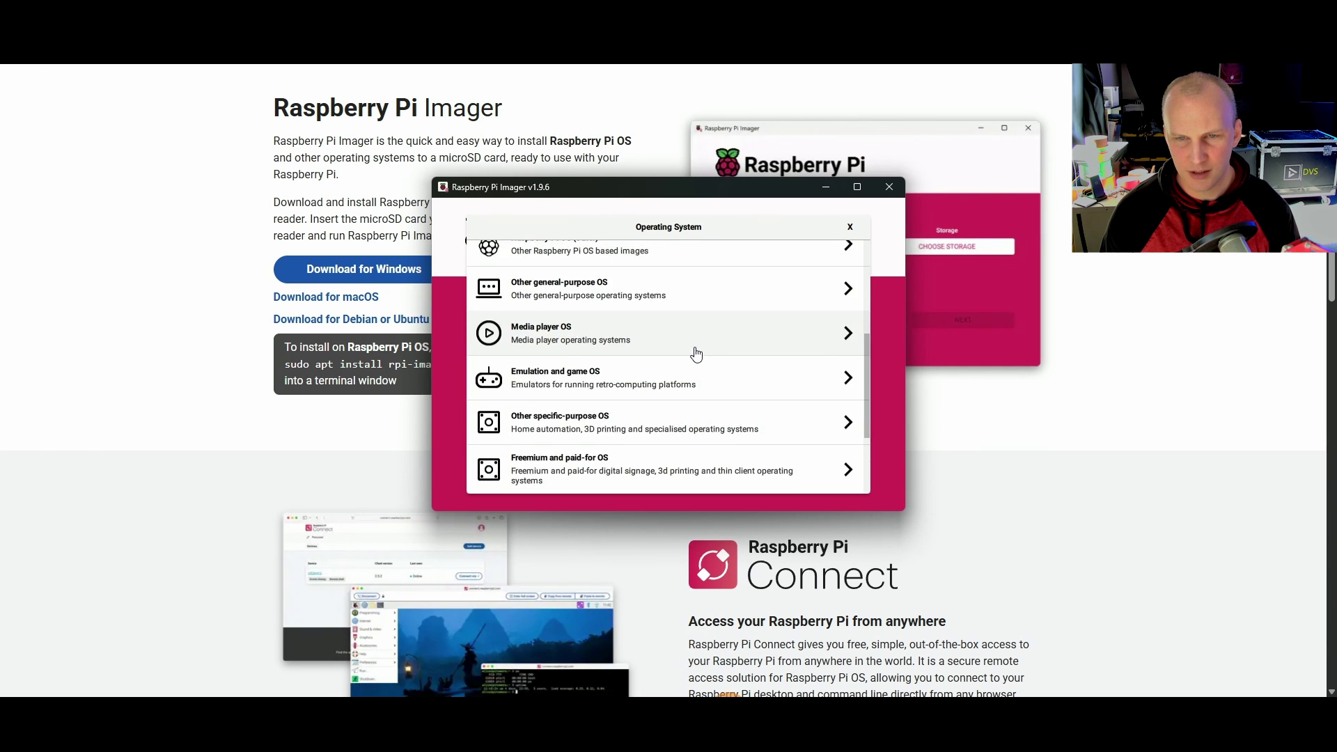
scroll(696, 354, "down", 2)
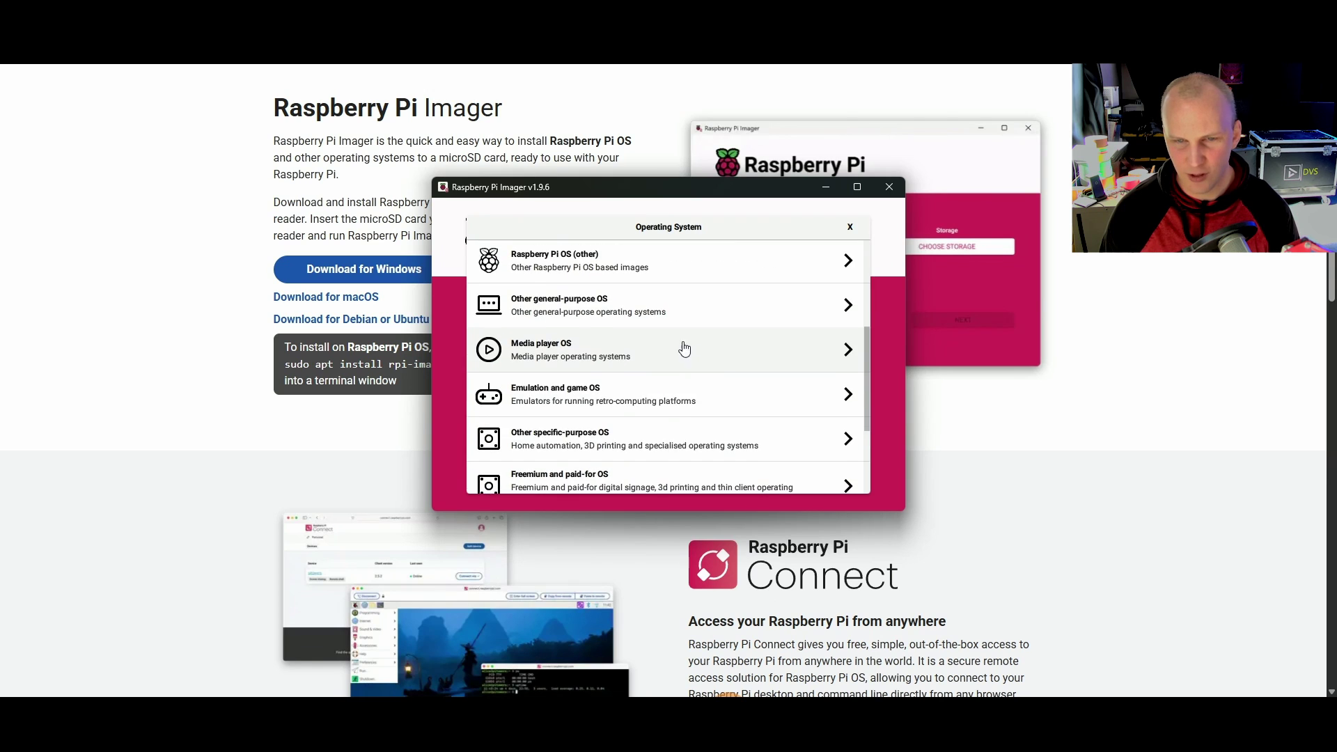
left_click(682, 348)
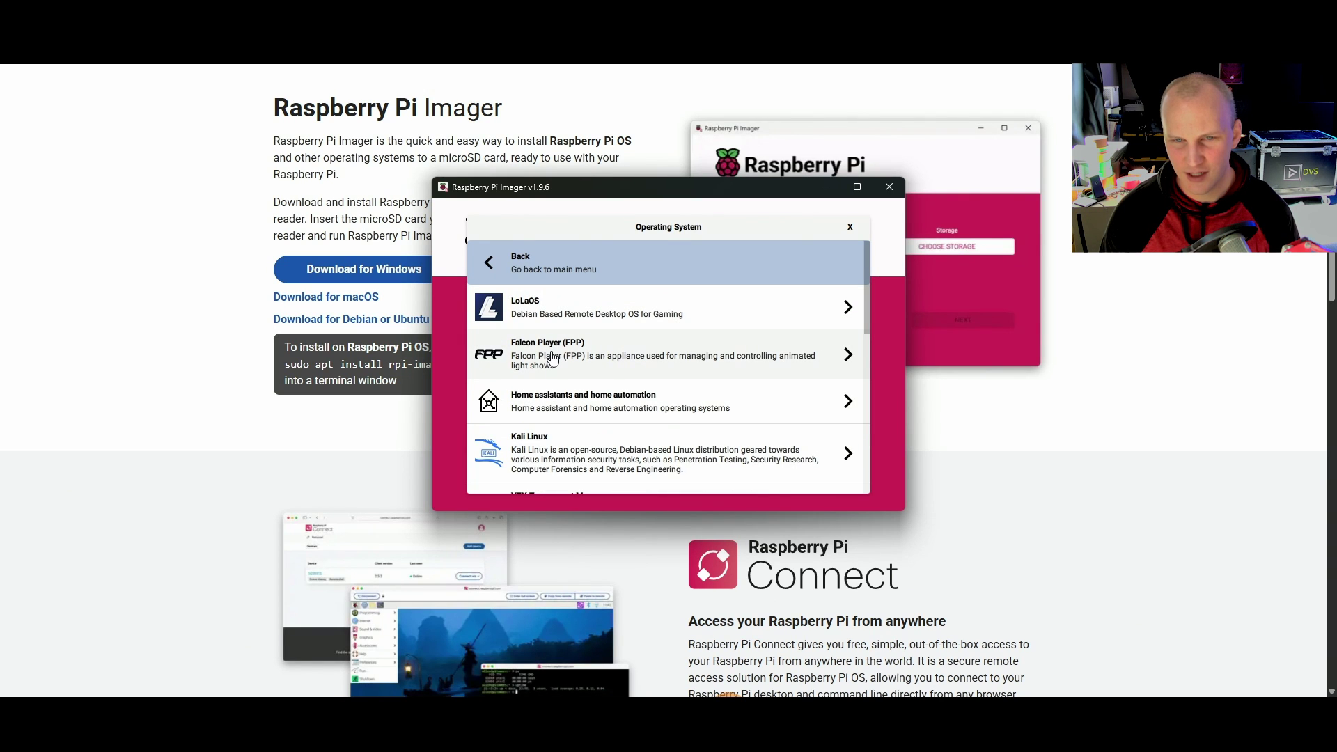
left_click(605, 361)
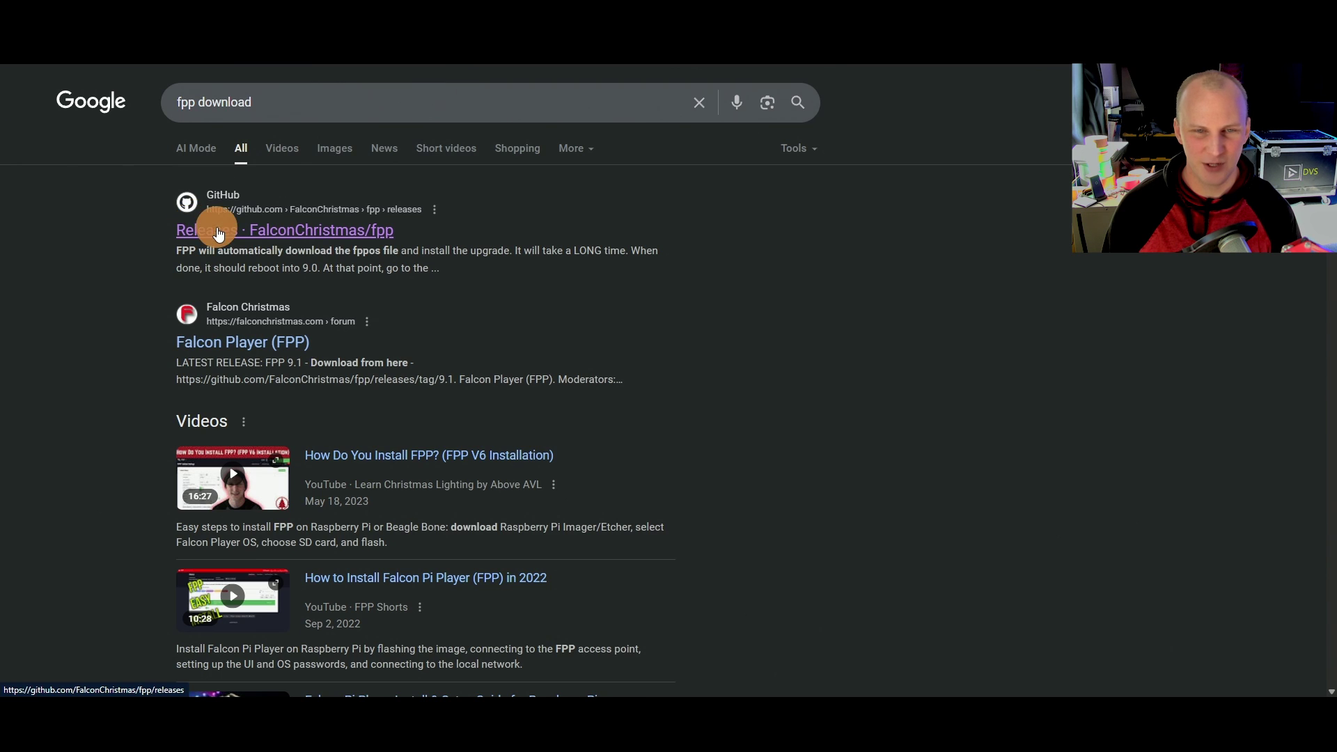
Step: Open the FalconChristmas/fpp GitHub releases page and read the v9.1 'Selecting an image' notes and assets
left_click(215, 228)
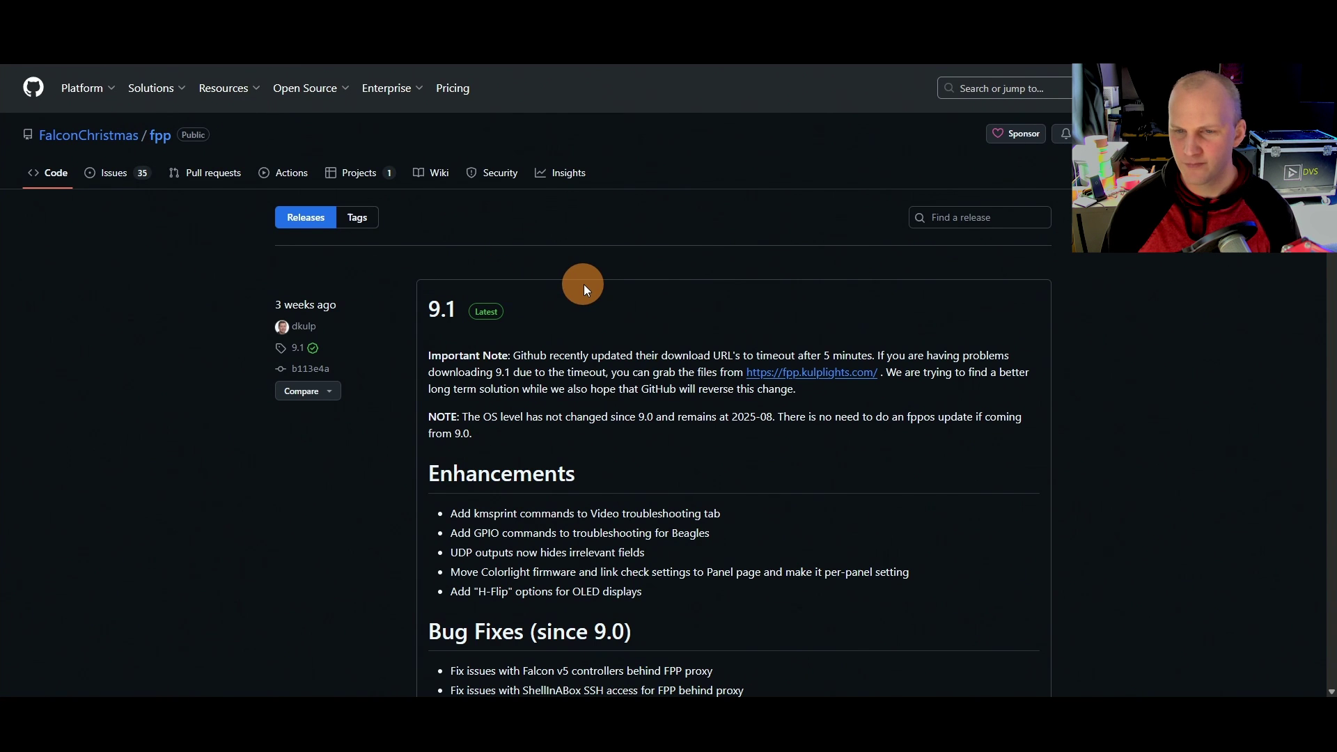
scroll(583, 284, "down", 2)
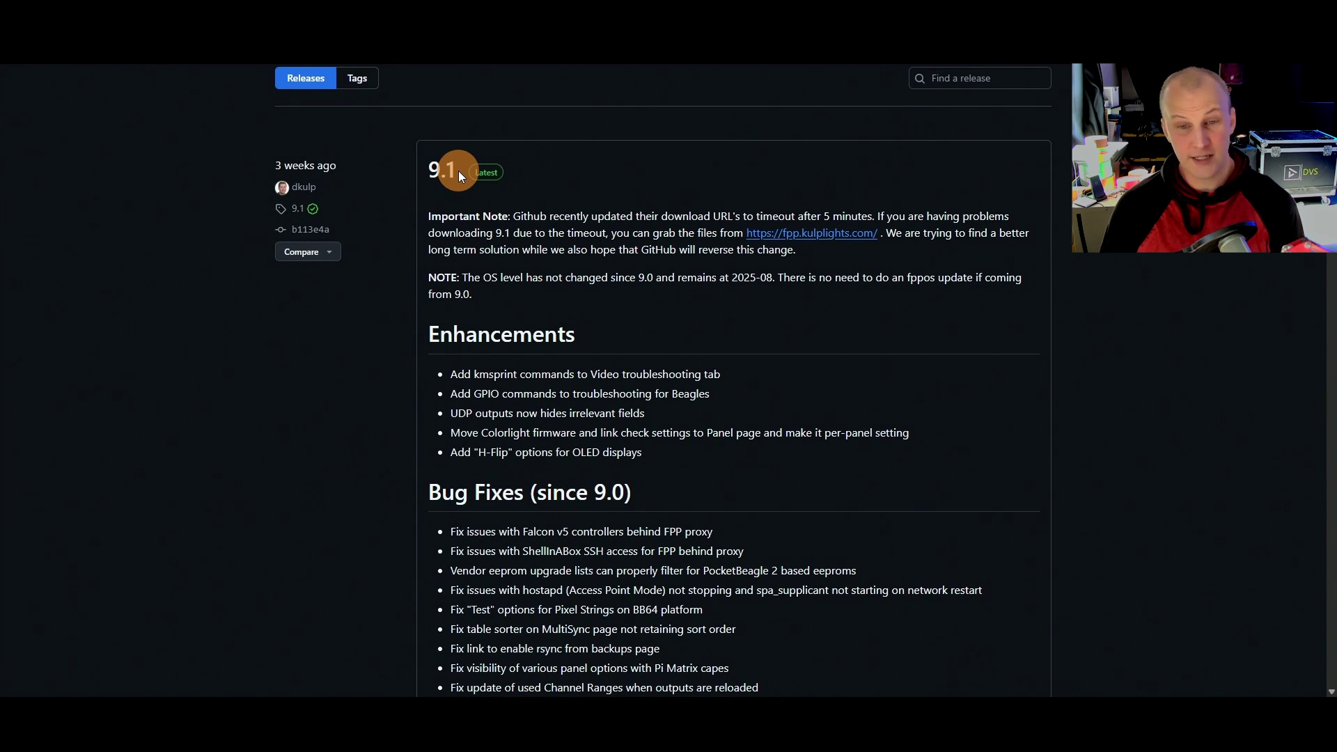
scroll(459, 176, "down", 15)
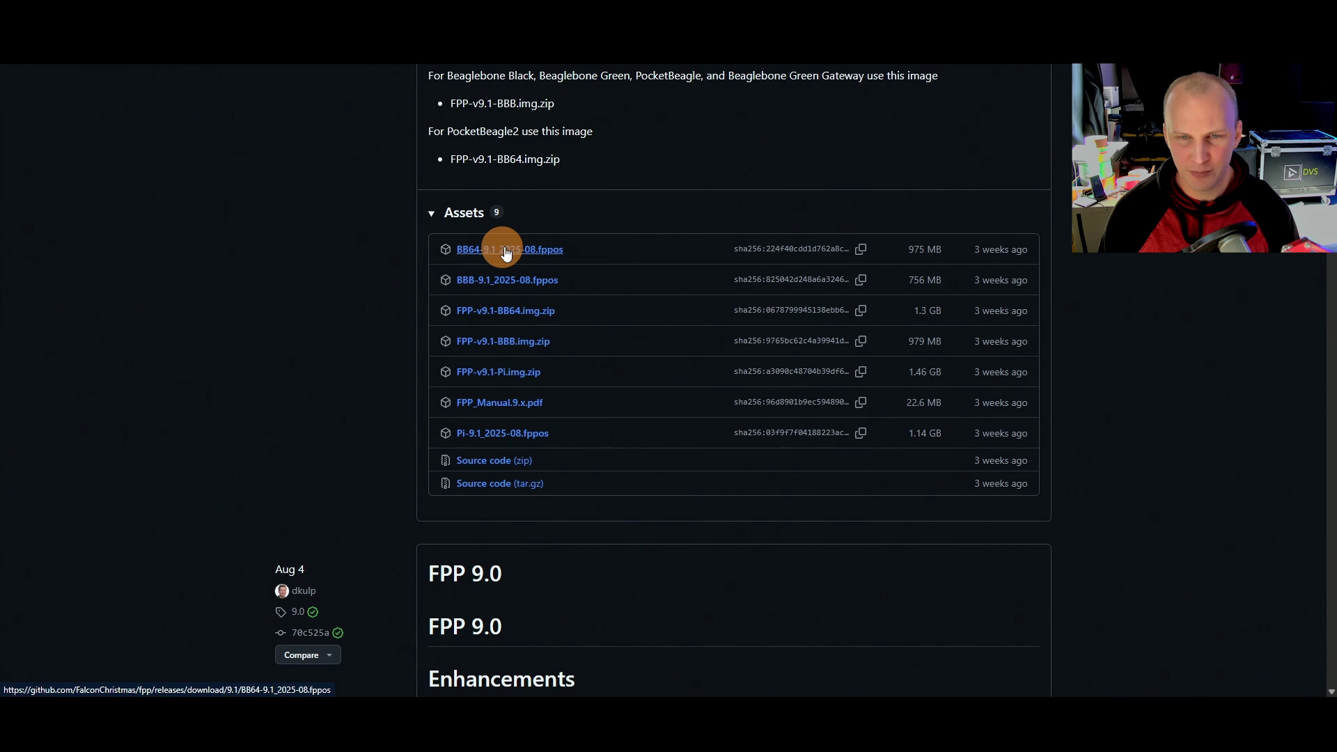
scroll(630, 303, "up", 3)
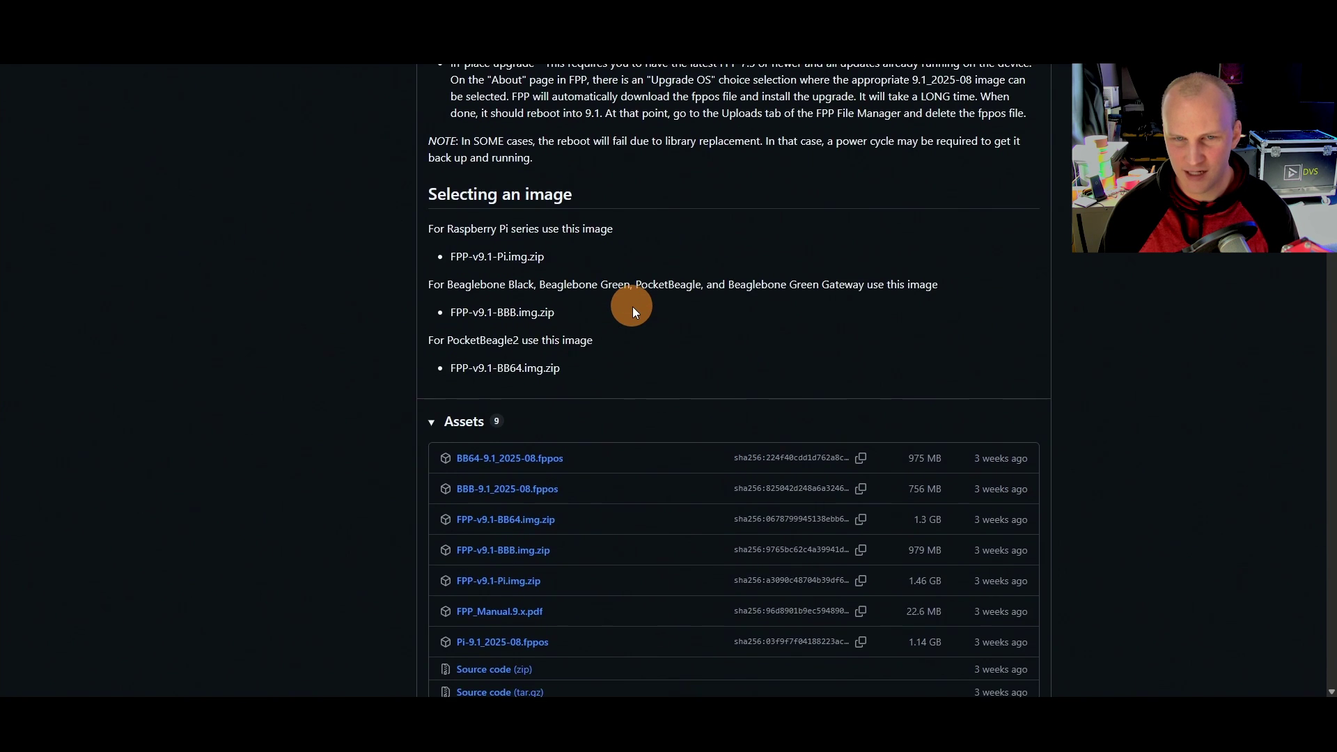
scroll(630, 303, "down", 1)
left_click_drag(433, 215, 632, 244)
left_click(481, 265)
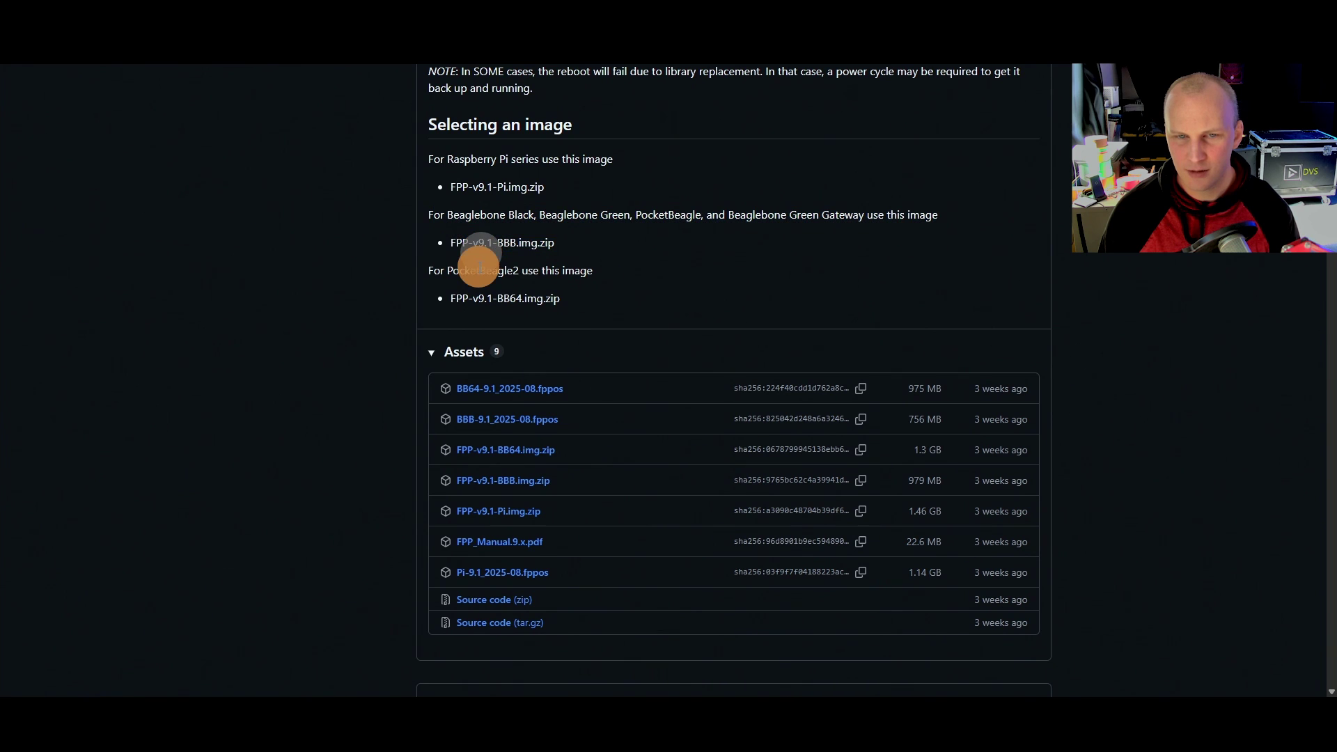
left_click(552, 298)
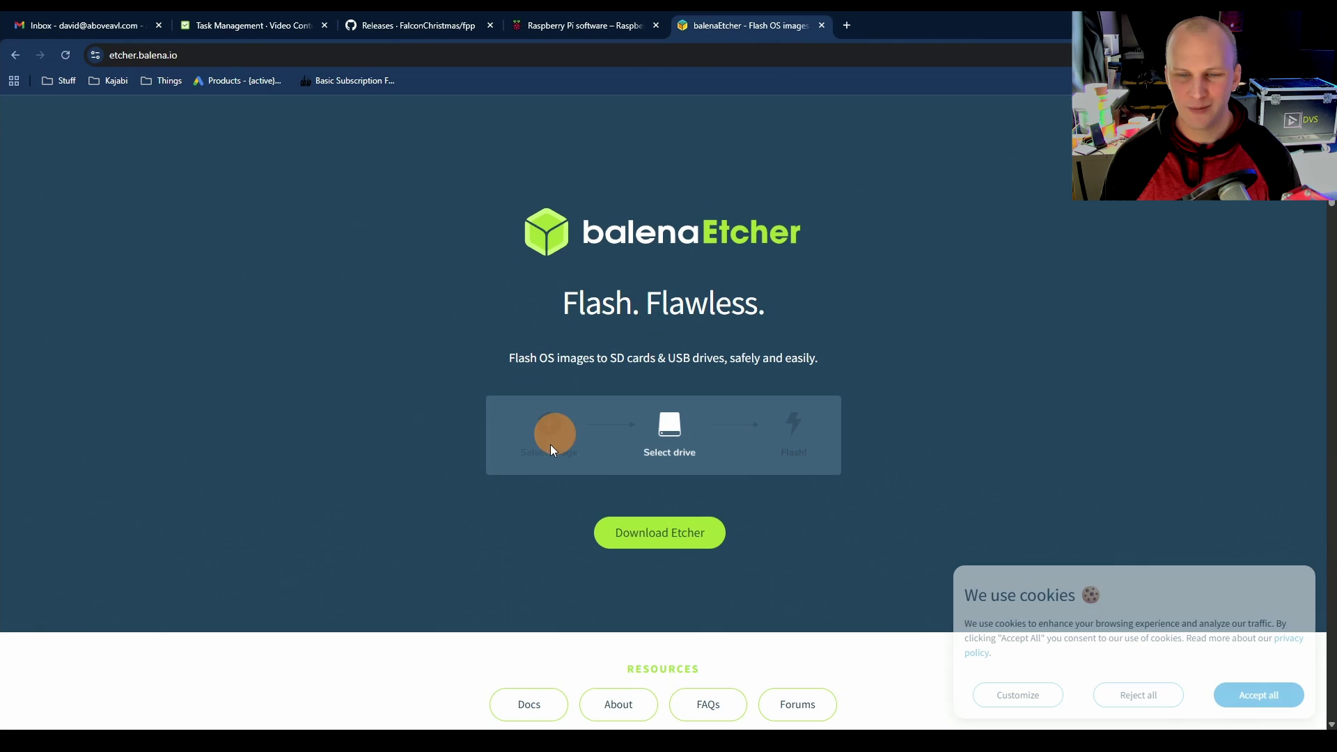
Step: Scroll through the balenaEtcher website to review it as an alternative flashing tool
scroll(777, 333, "down", 2)
scroll(529, 286, "up", 2)
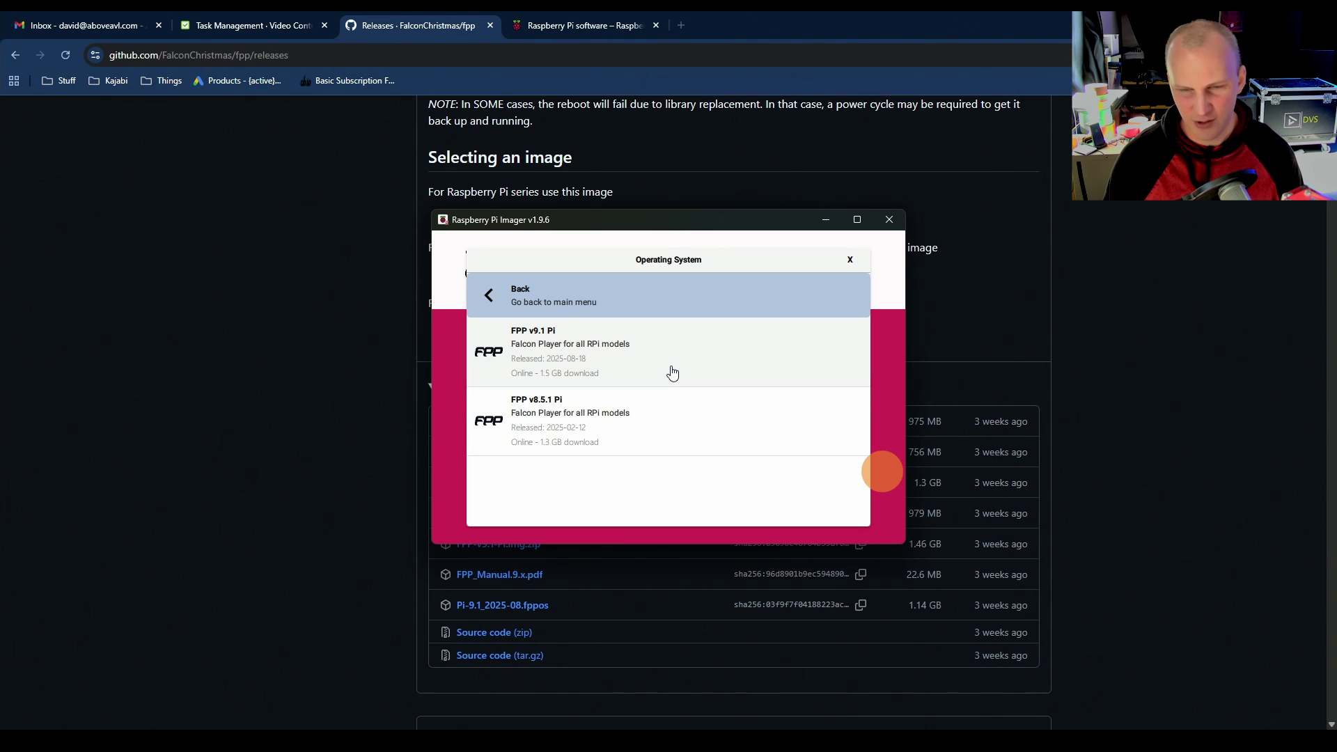
Step: Choose FPP v9.1 Pi as the OS and the 63.3 GB Generic STORAGE DEVICE USB Device as storage
left_click(671, 374)
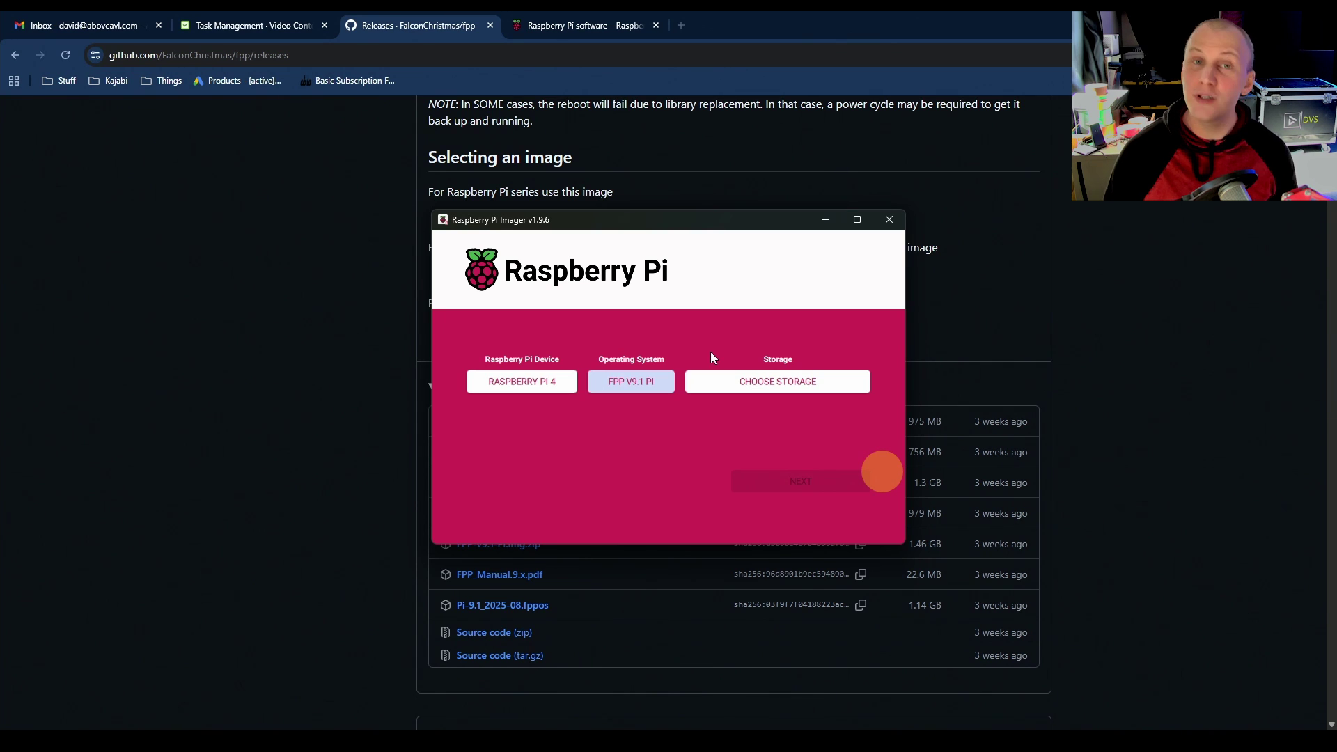
left_click(719, 380)
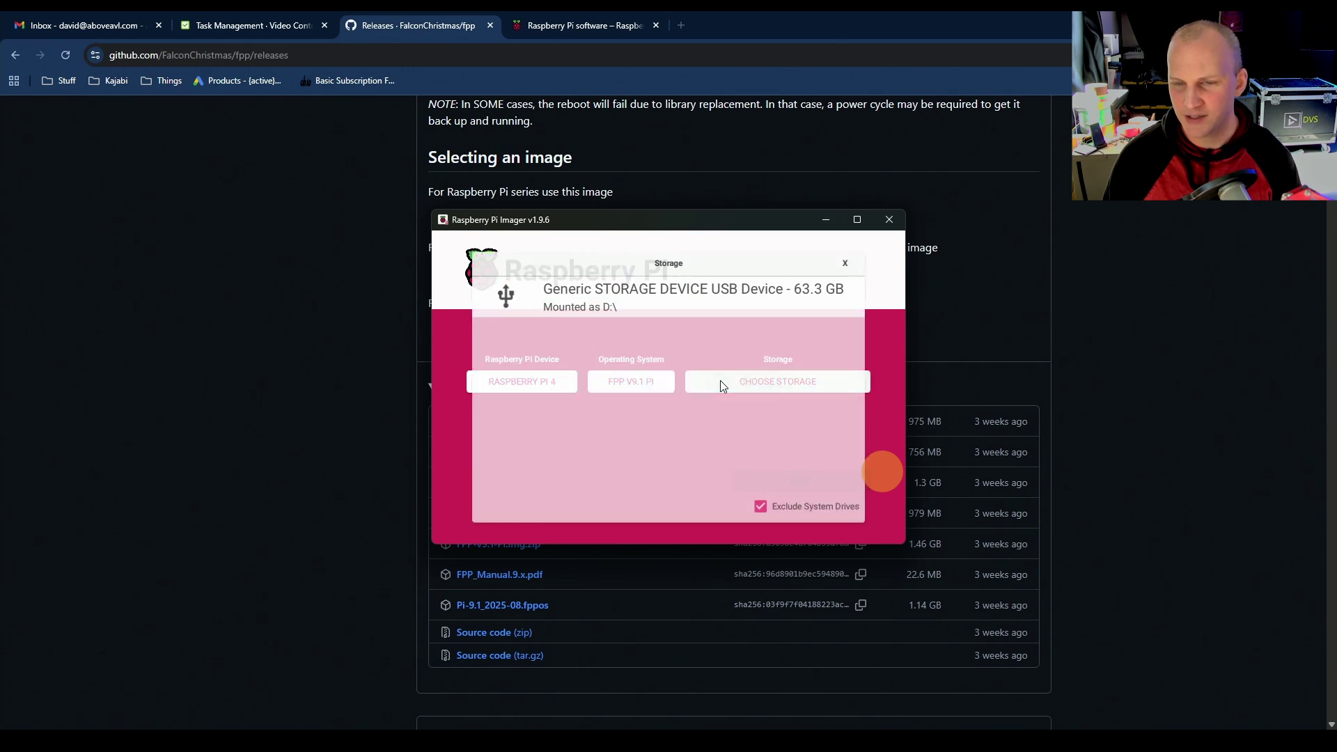
left_click(649, 301)
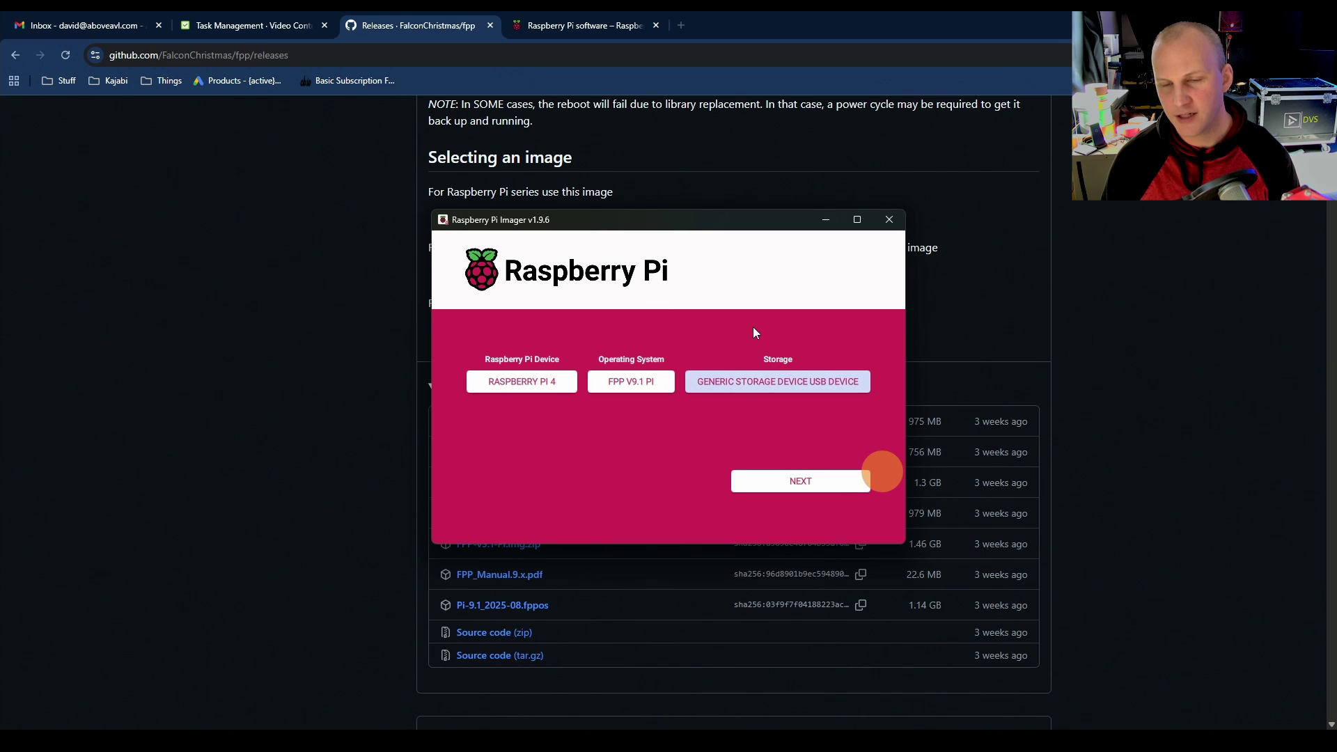
Step: Confirm erasing the USB device, write FPP v9.1 Pi to it, and dismiss the success message
left_click(763, 480)
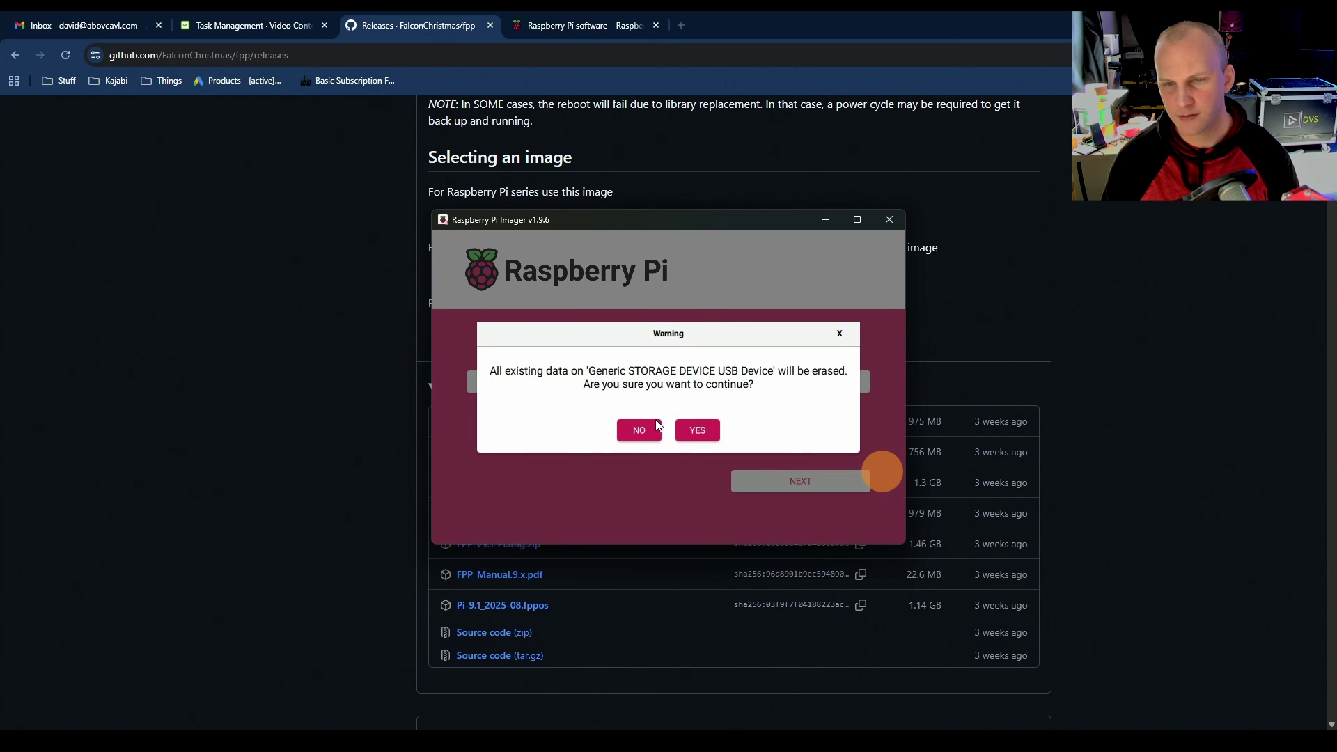
left_click(698, 431)
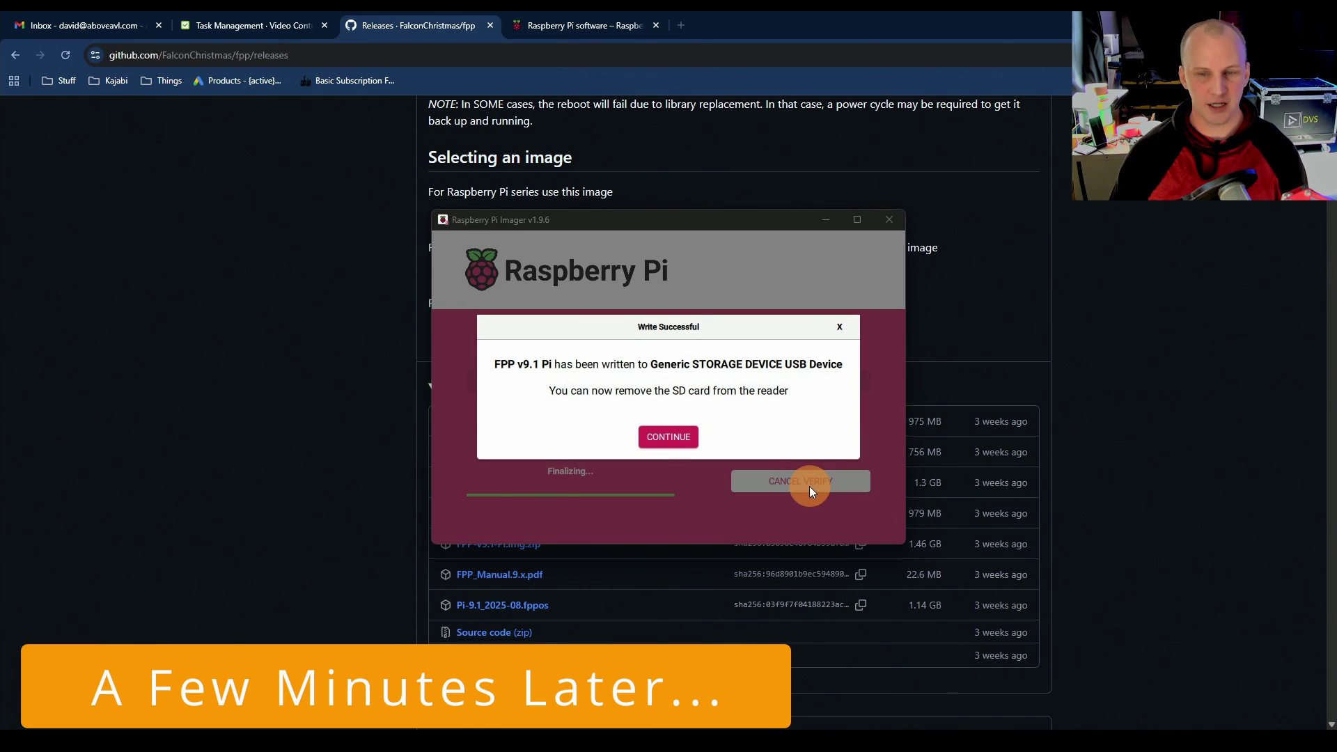
left_click(654, 428)
Step: Switch from the browser to xLights showing its four controllers, including FPPKurt
left_click(754, 152)
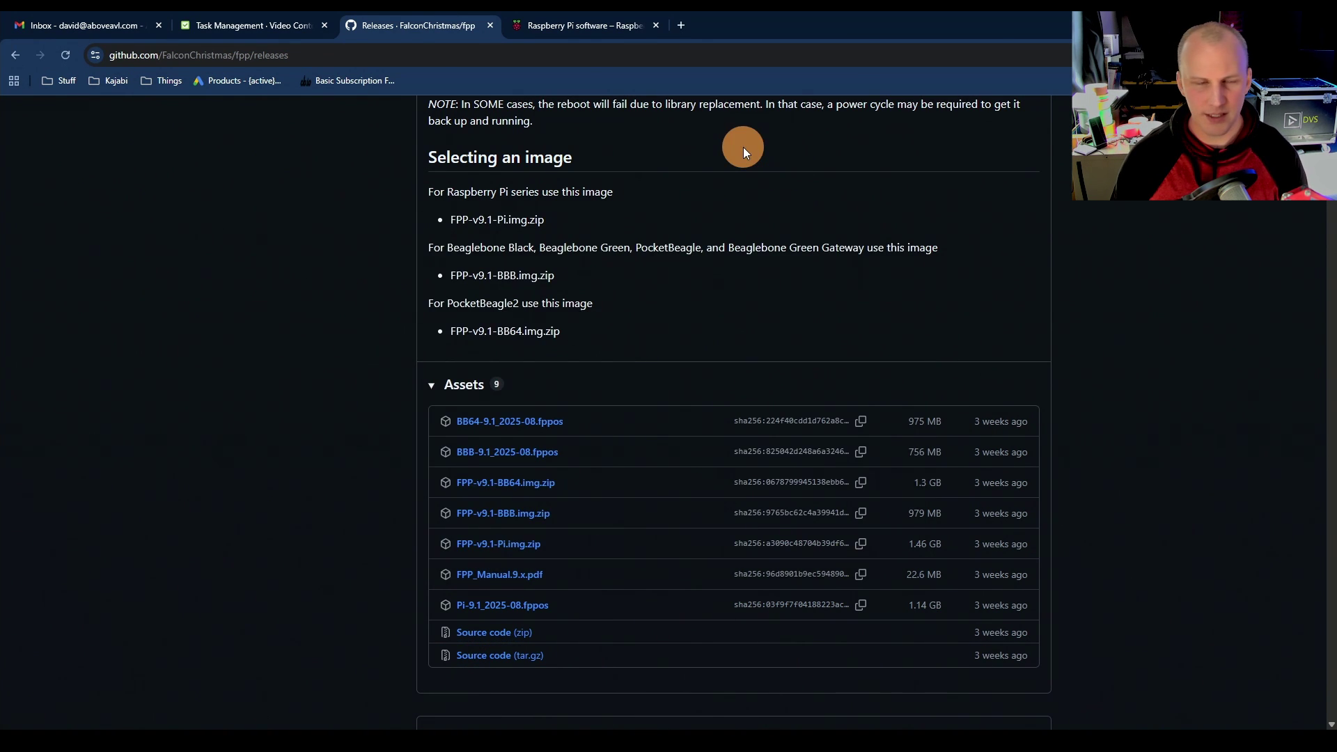
key("alt+Tab")
key("alt+Tab")
key("alt+Tab")
key("alt+Tab")
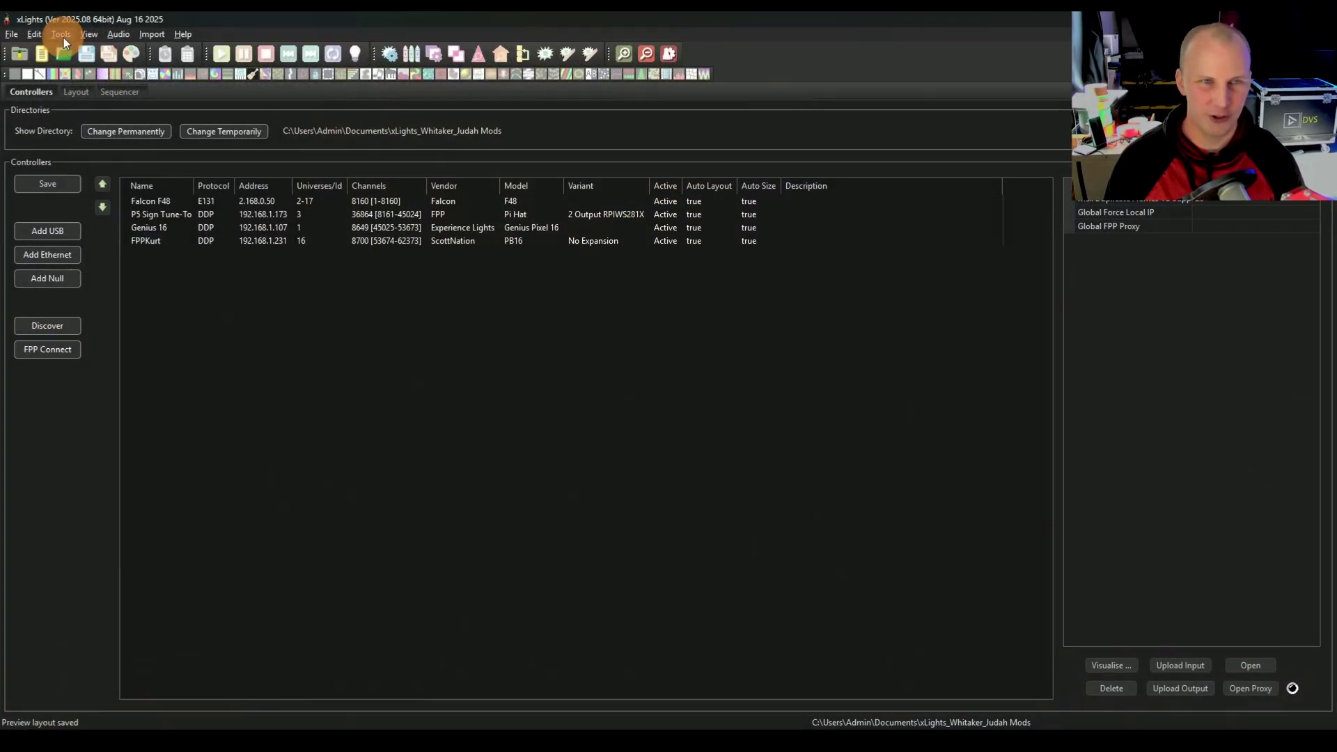
Step: Open FPP Connect, enlarge the upload window, and re-discover until FPP at 192.168.1.231 (v9.1) appears
left_click(62, 36)
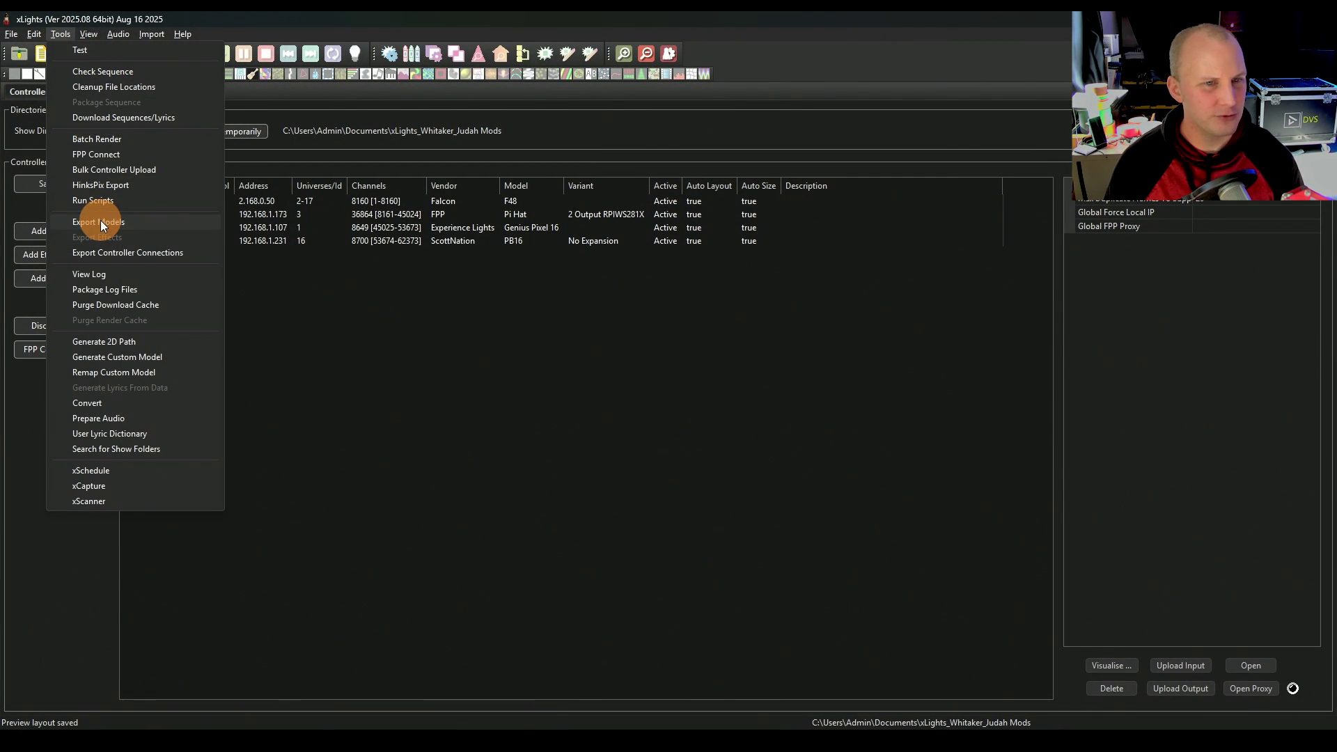
left_click(96, 153)
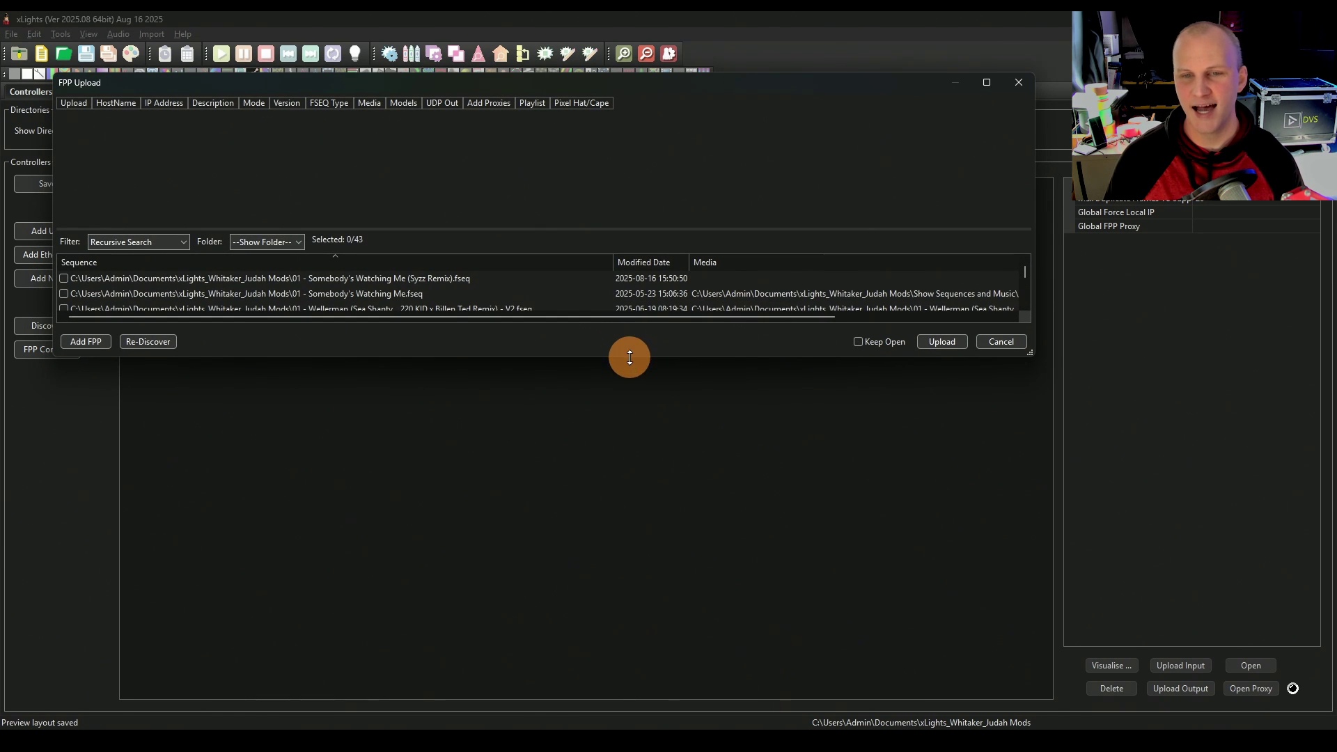
left_click_drag(627, 357, 655, 569)
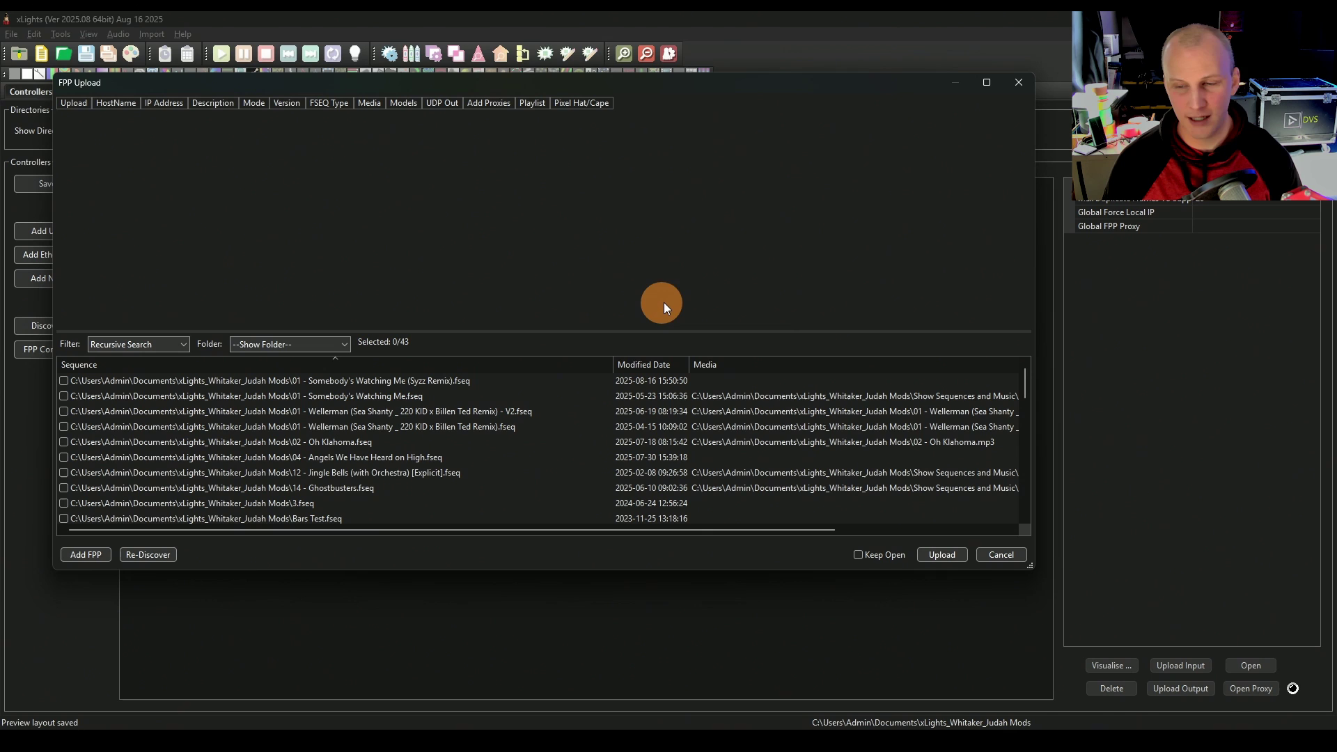
left_click(149, 557)
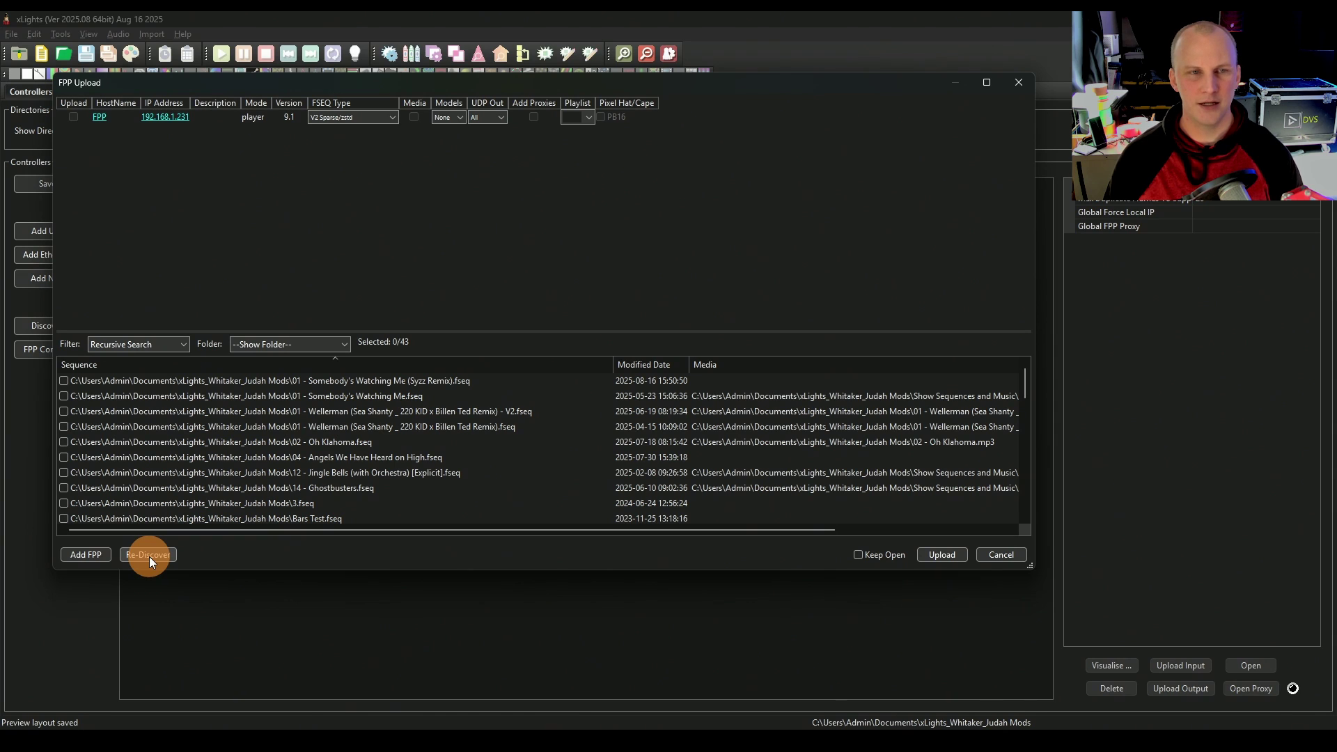
left_click(133, 153)
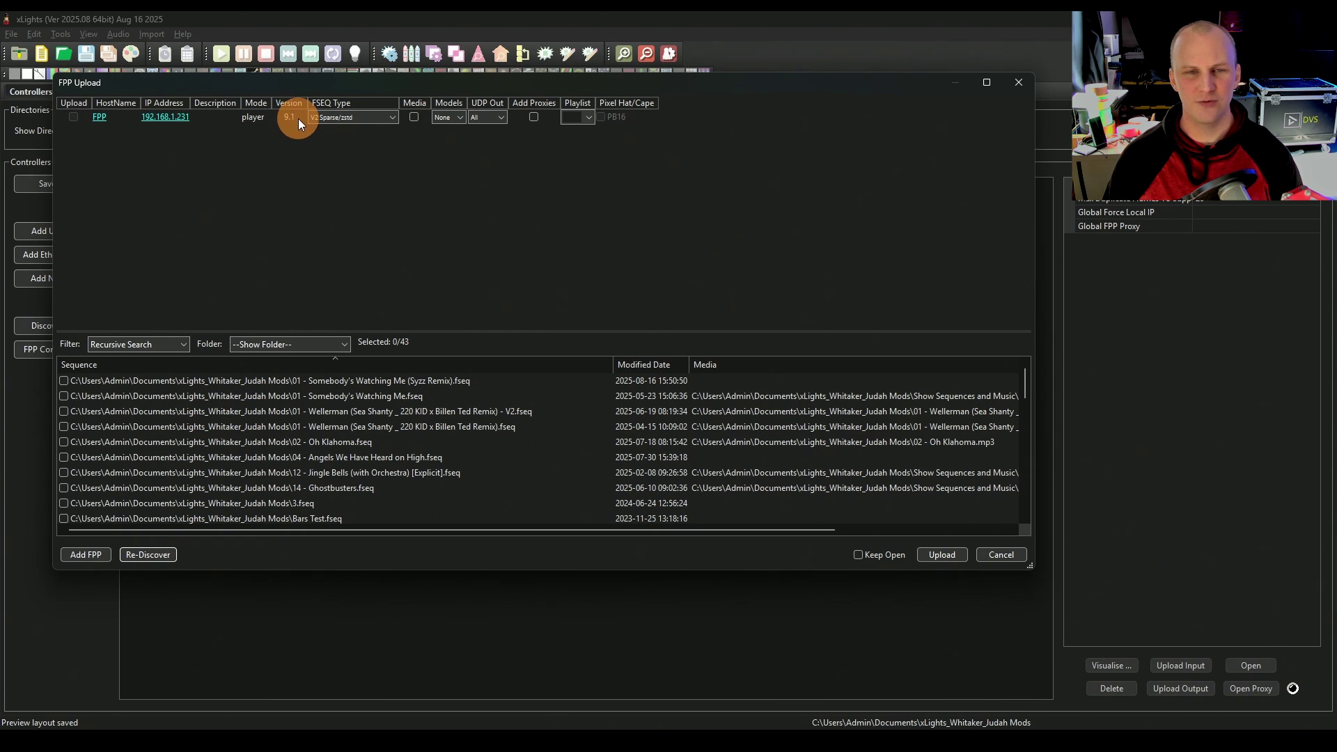
left_click(165, 117)
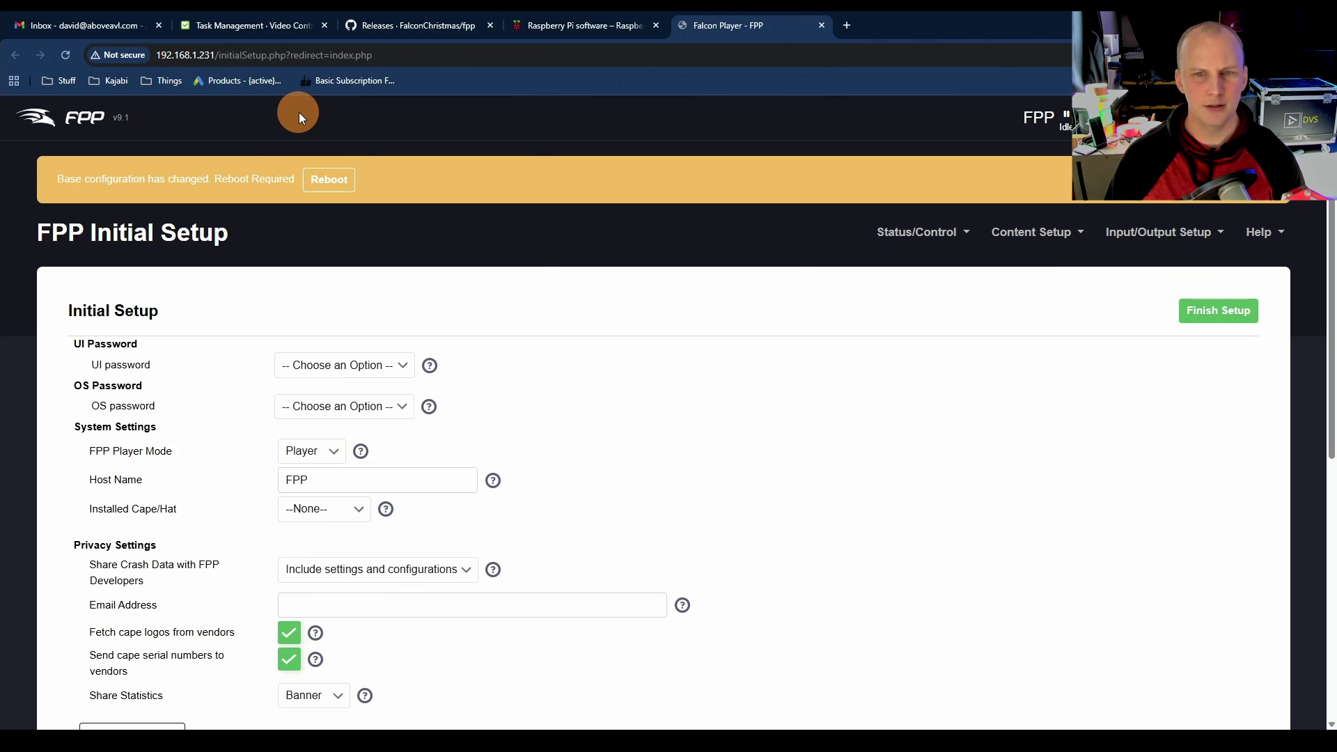
left_click(160, 26)
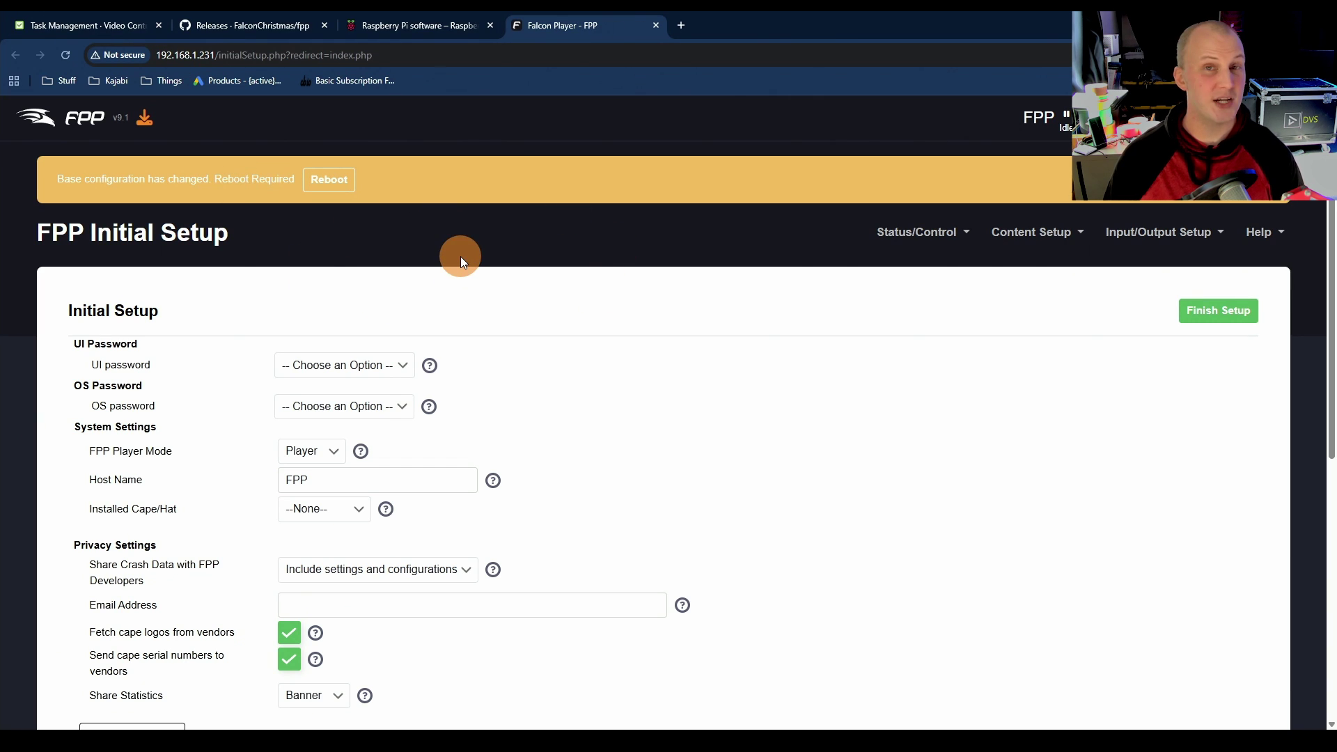
scroll(462, 261, "down", 2)
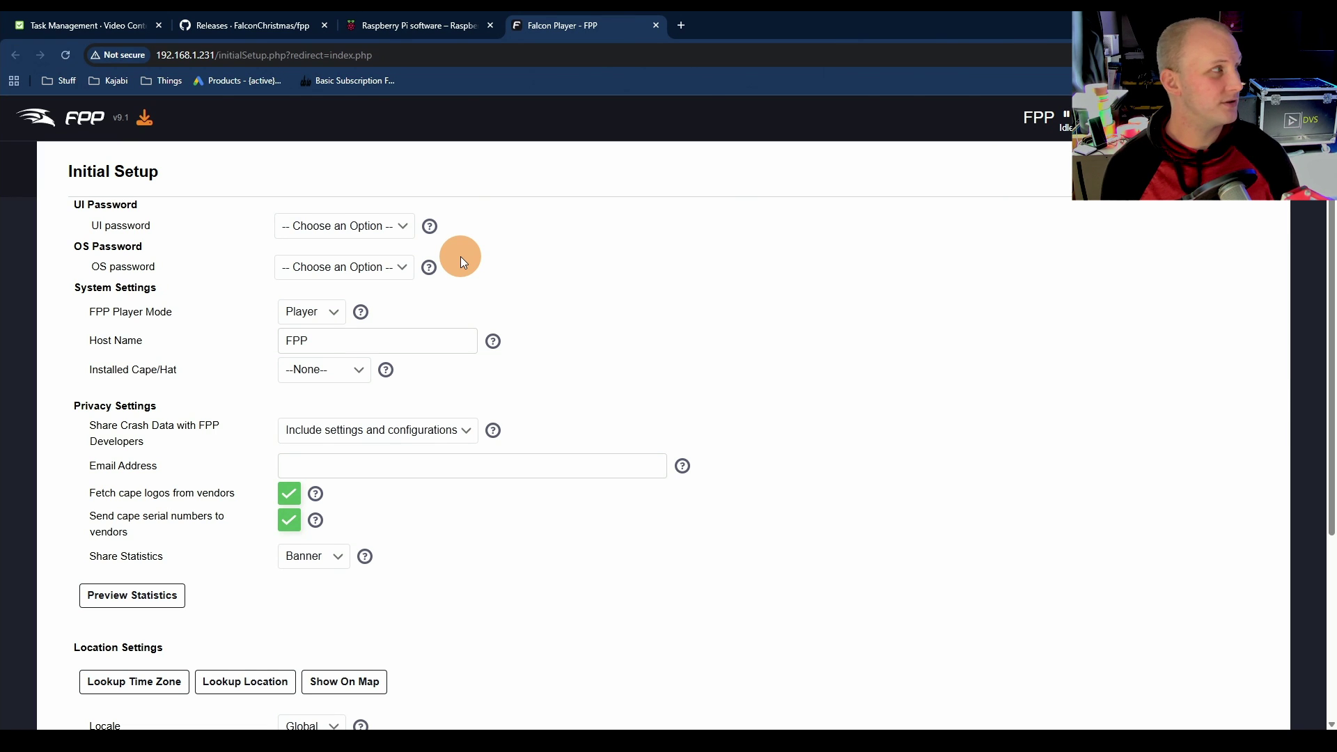
left_click(330, 225)
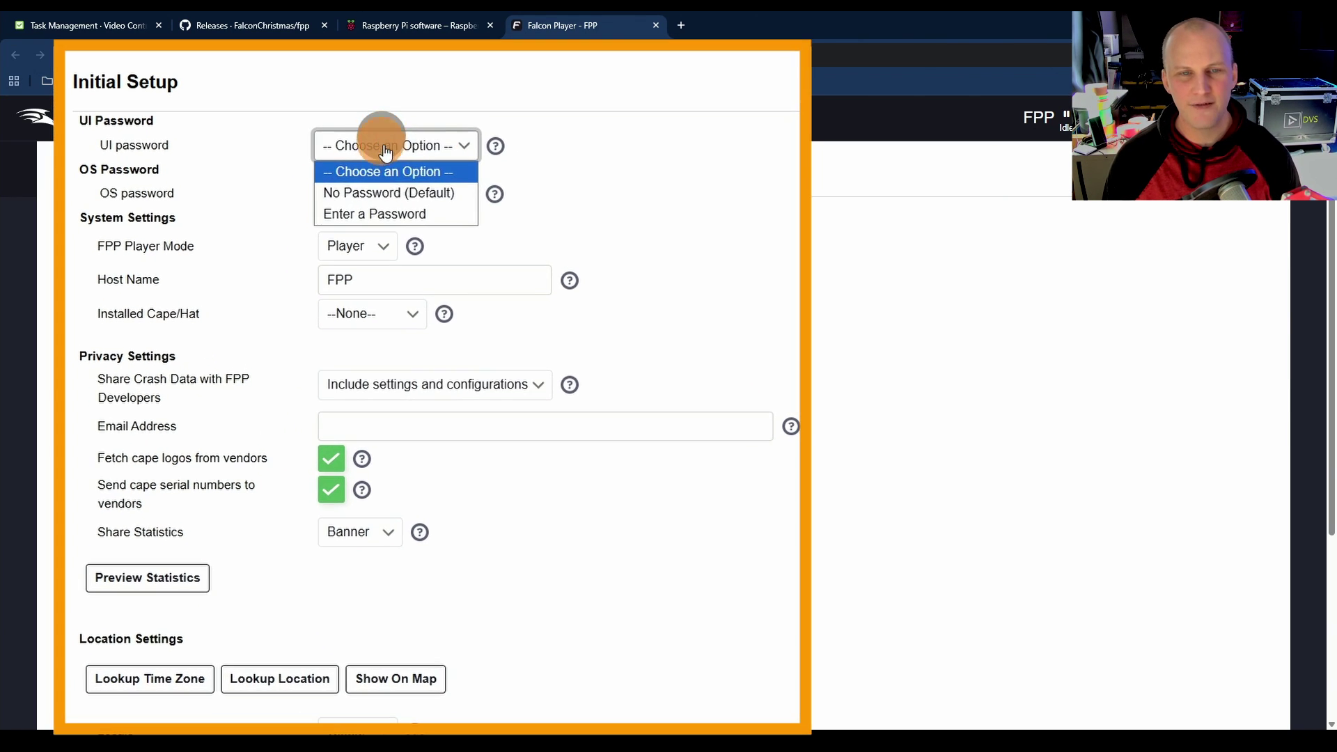
left_click(403, 192)
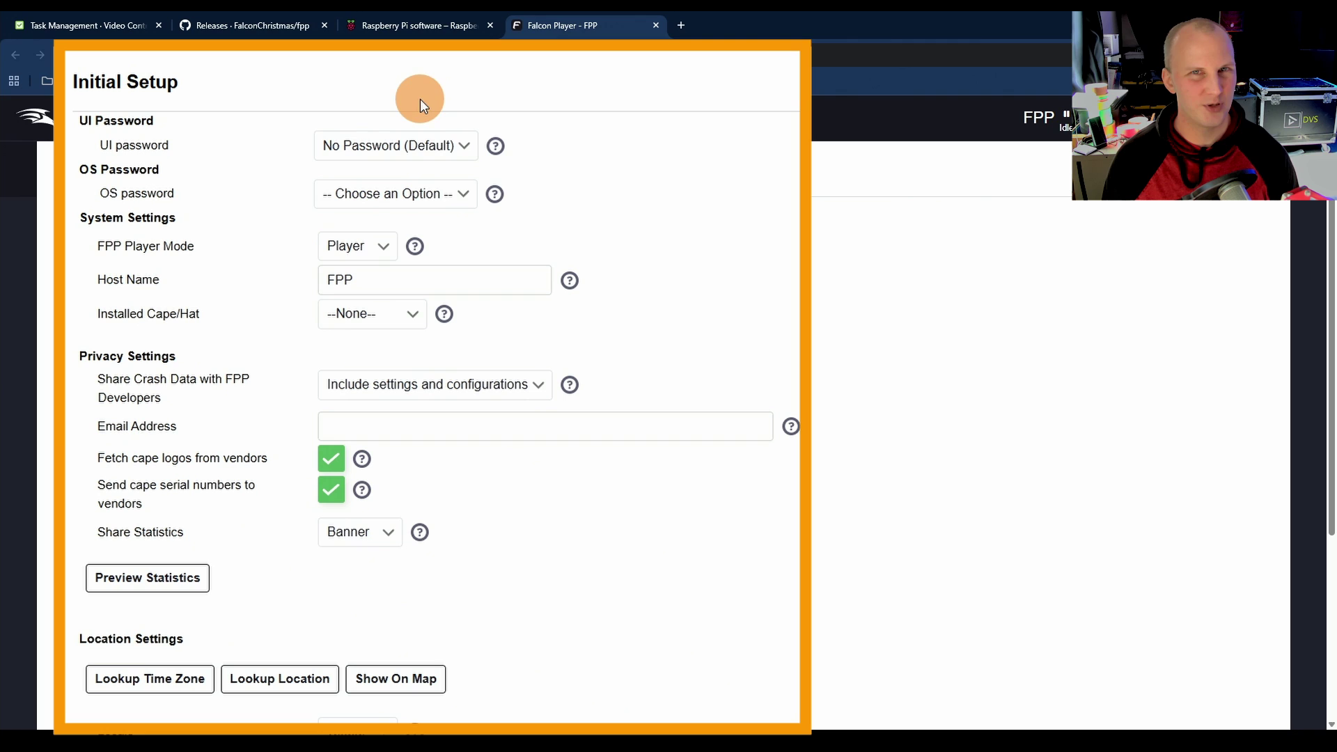
left_click(442, 201)
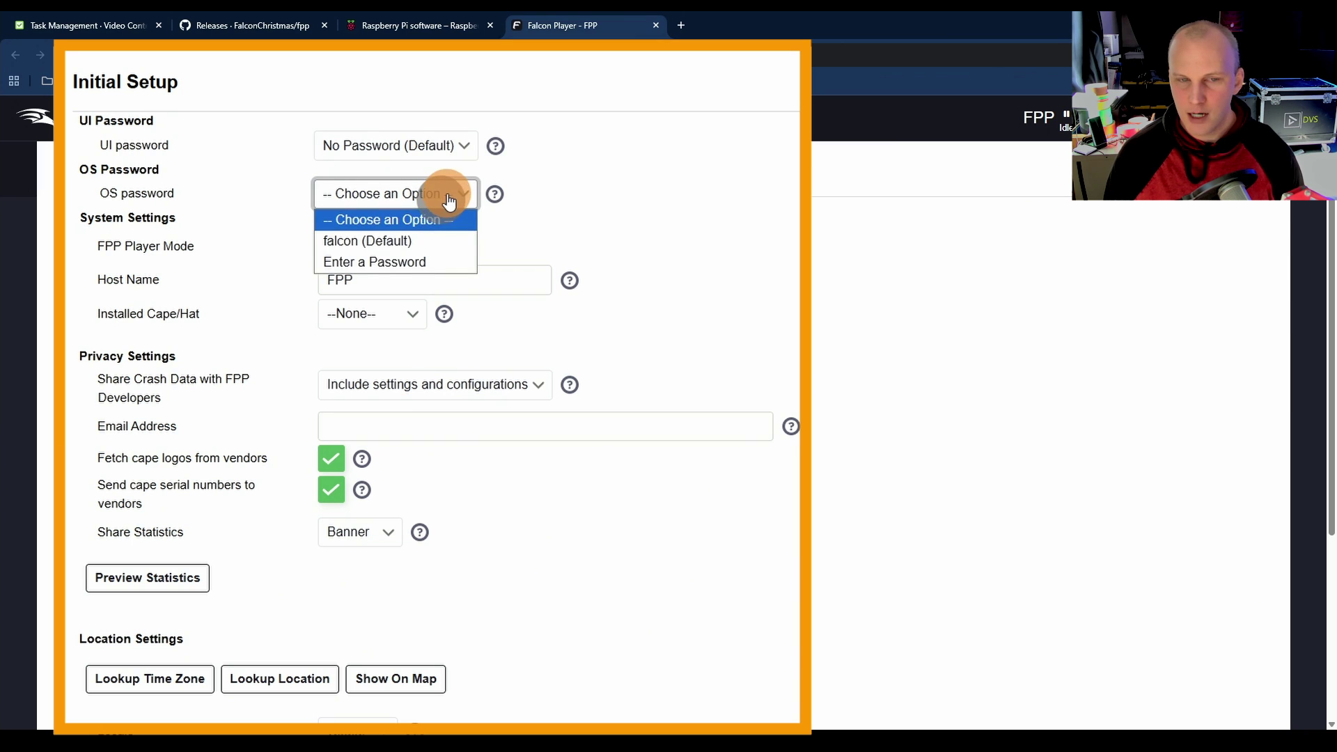
left_click(422, 239)
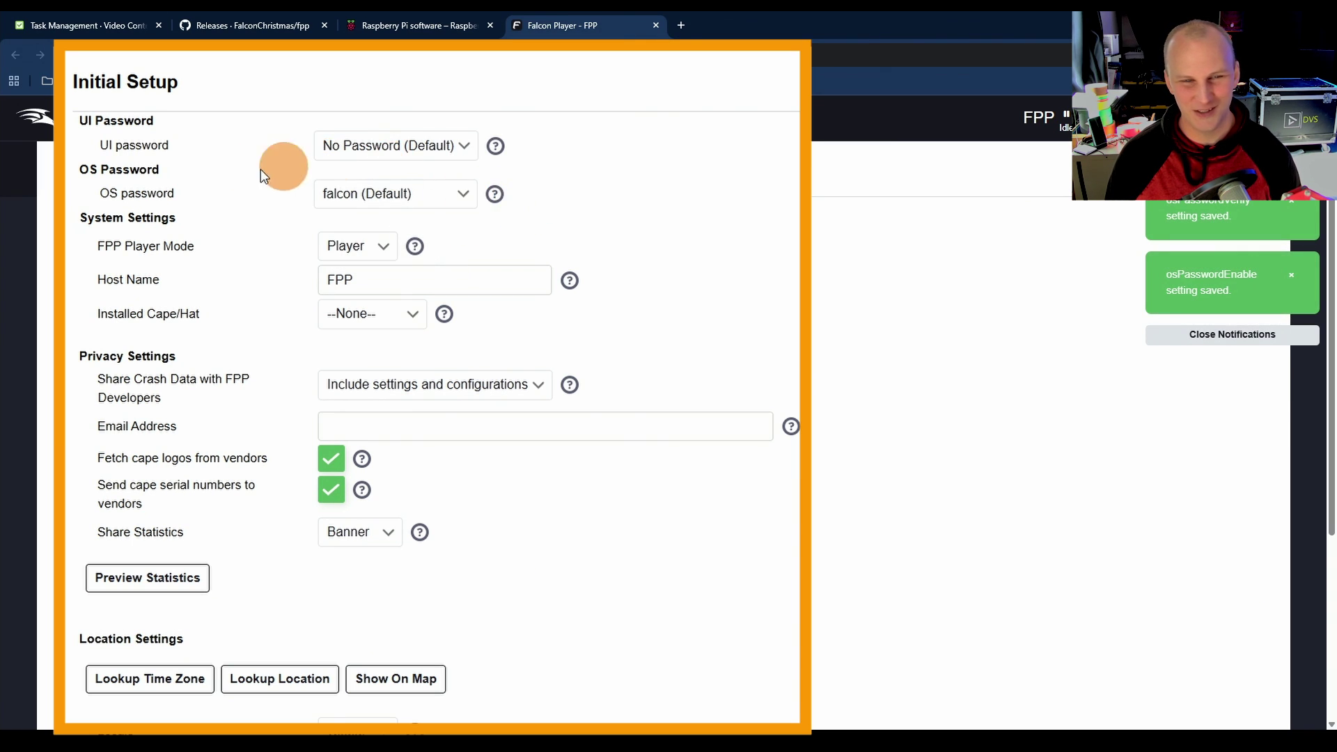
Step: Set host name FPP1, cape None, look up location and America/Chicago time zone, then finish setup
left_click(384, 278)
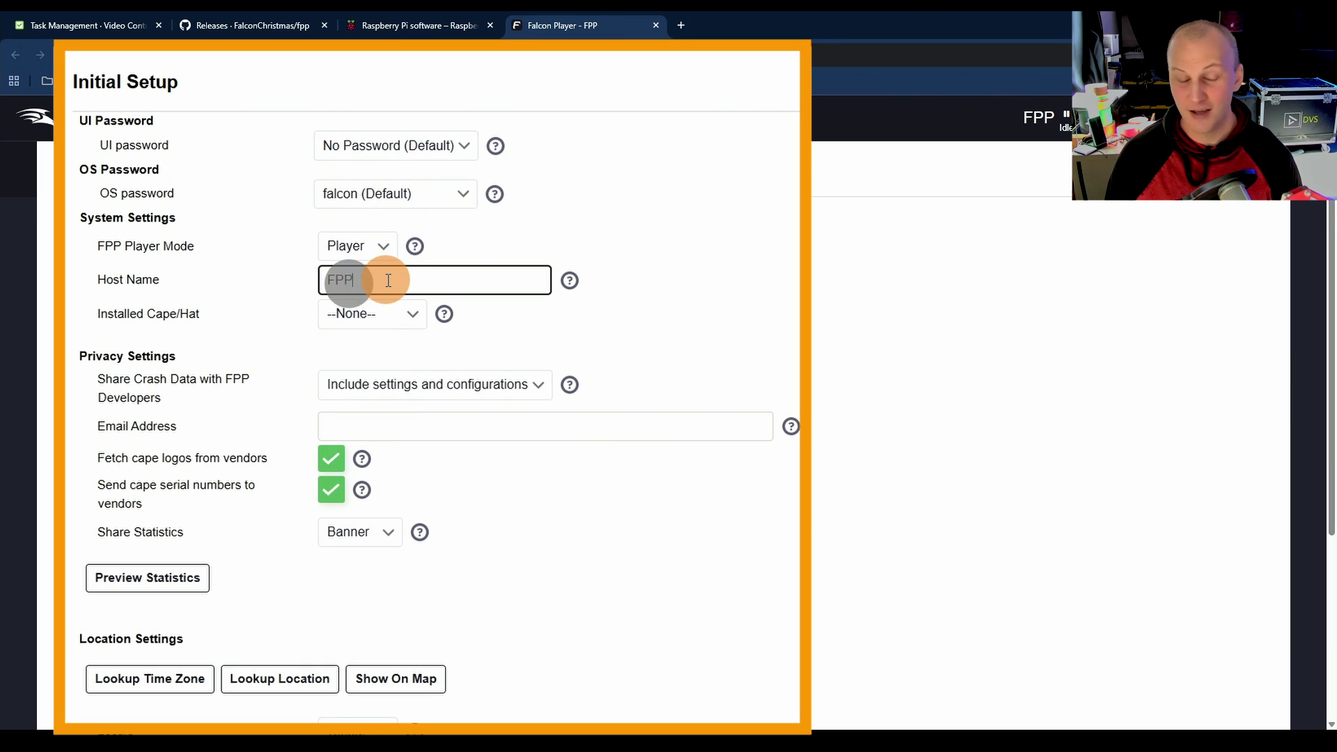
left_click(521, 235)
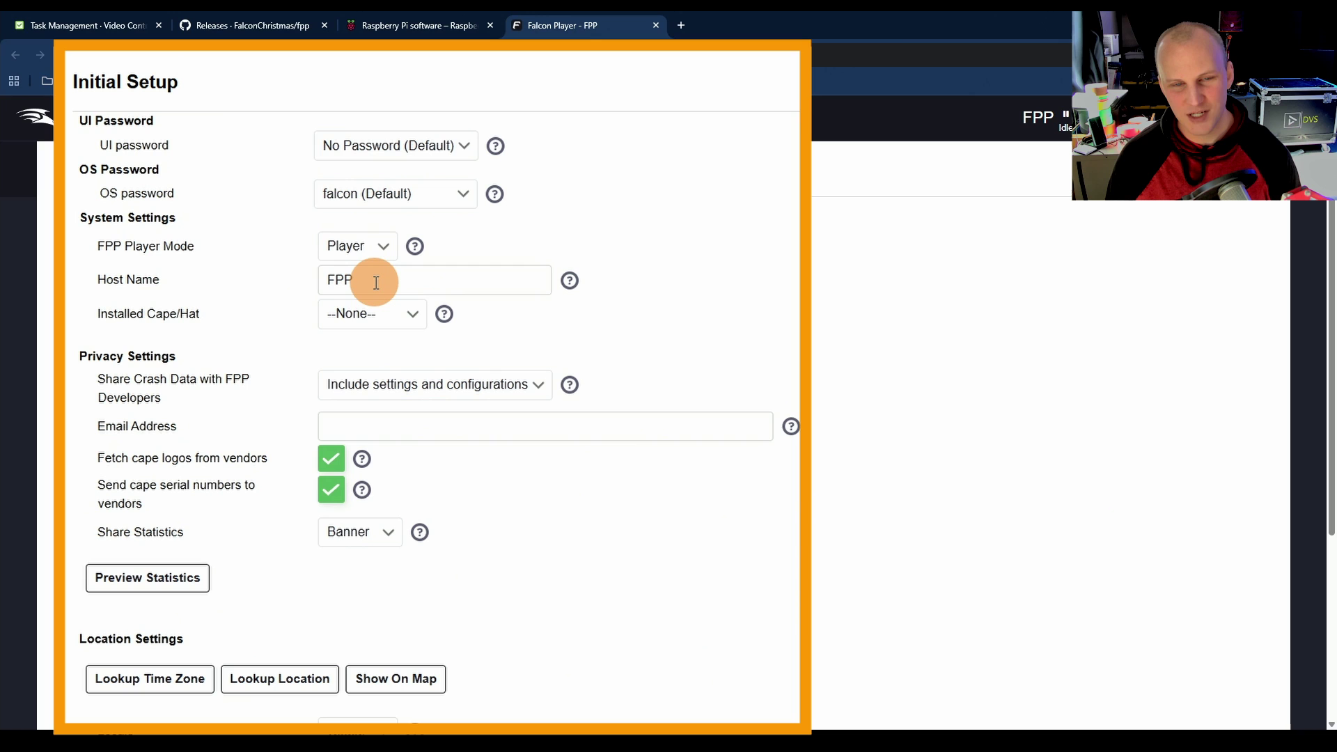
left_click(355, 315)
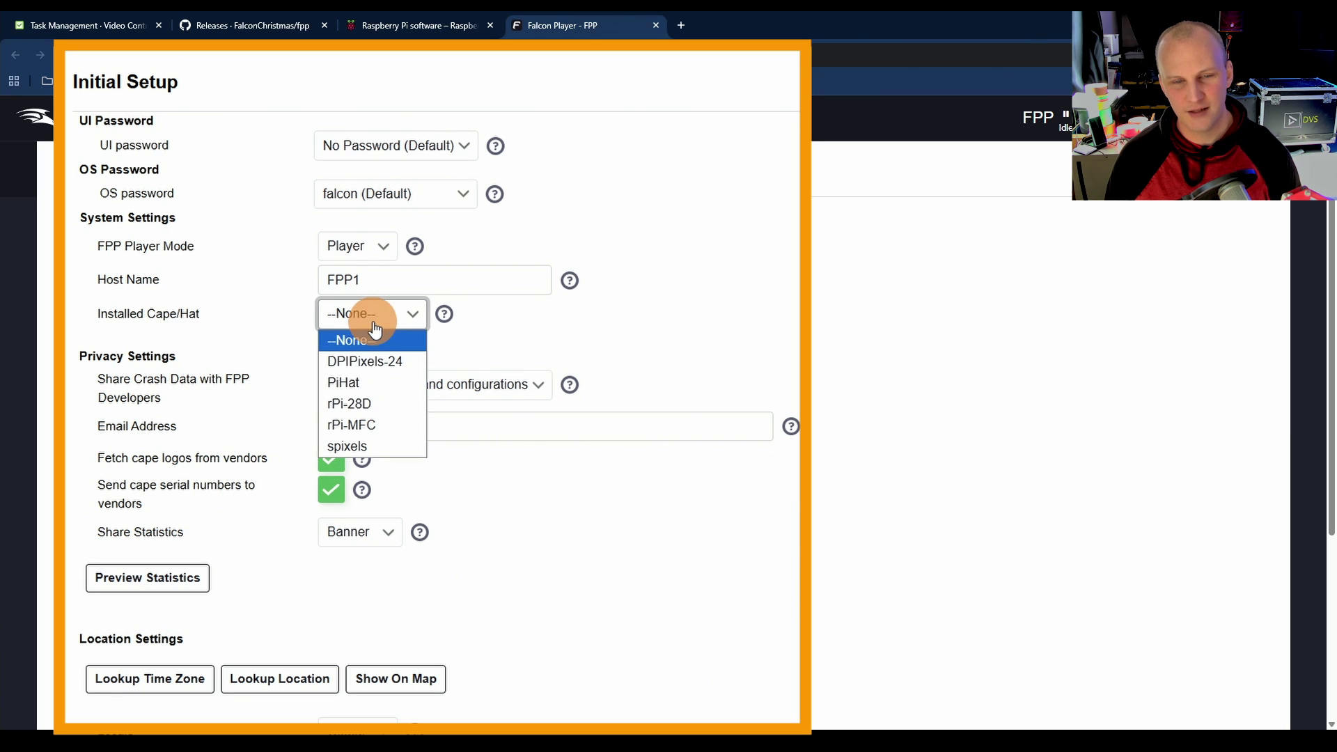
left_click(355, 313)
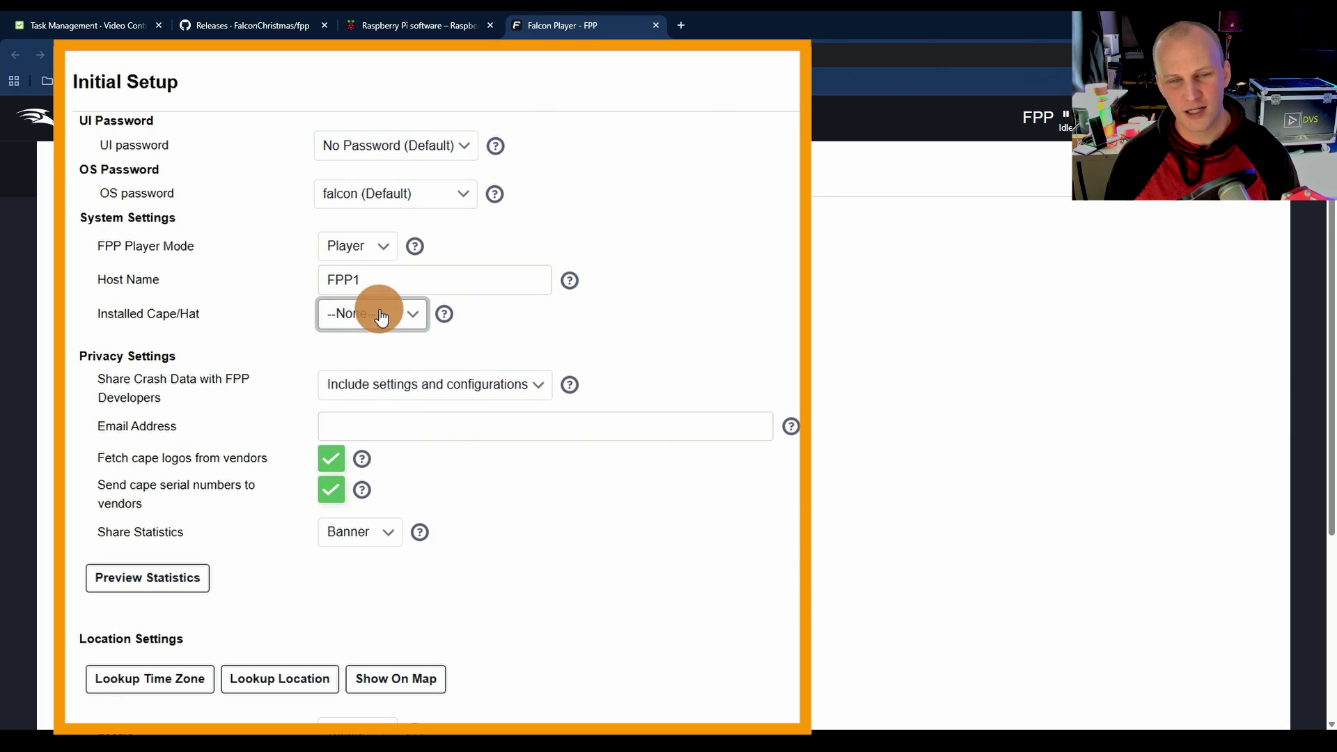
scroll(462, 328, "down", 5)
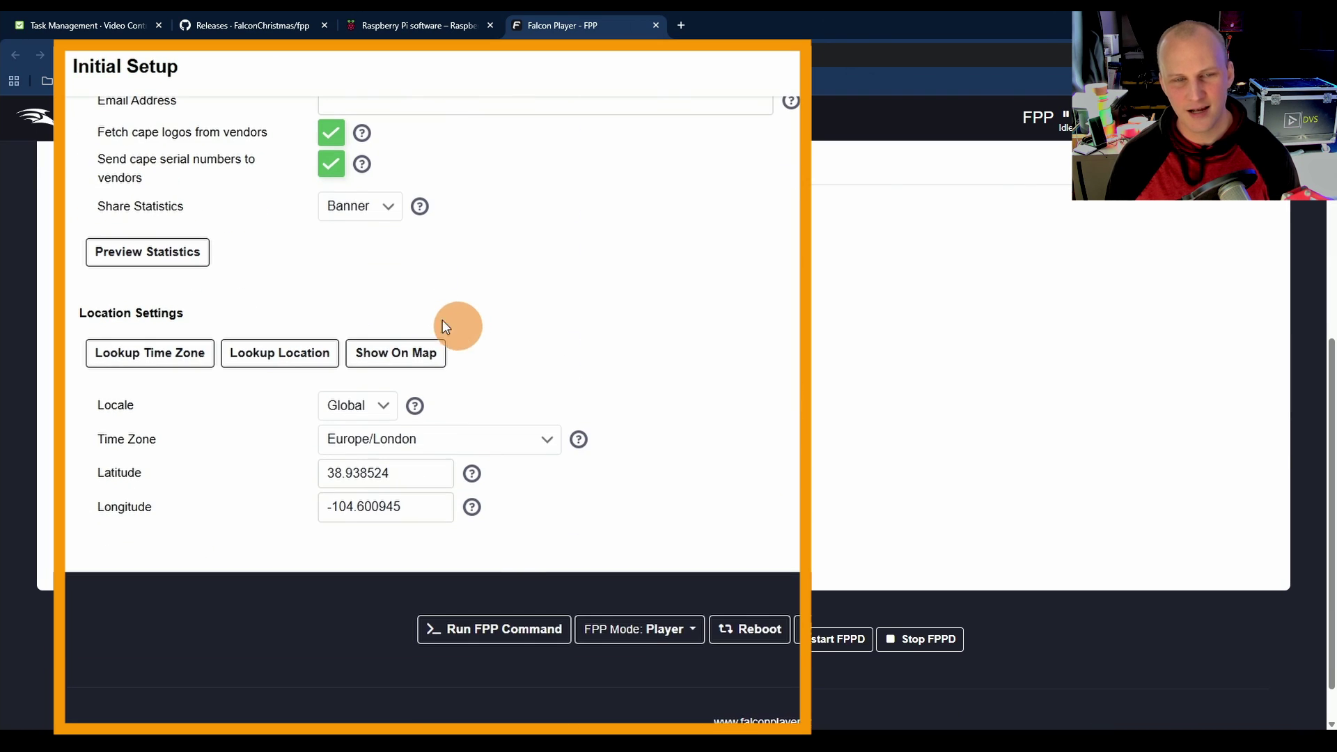
left_click(268, 356)
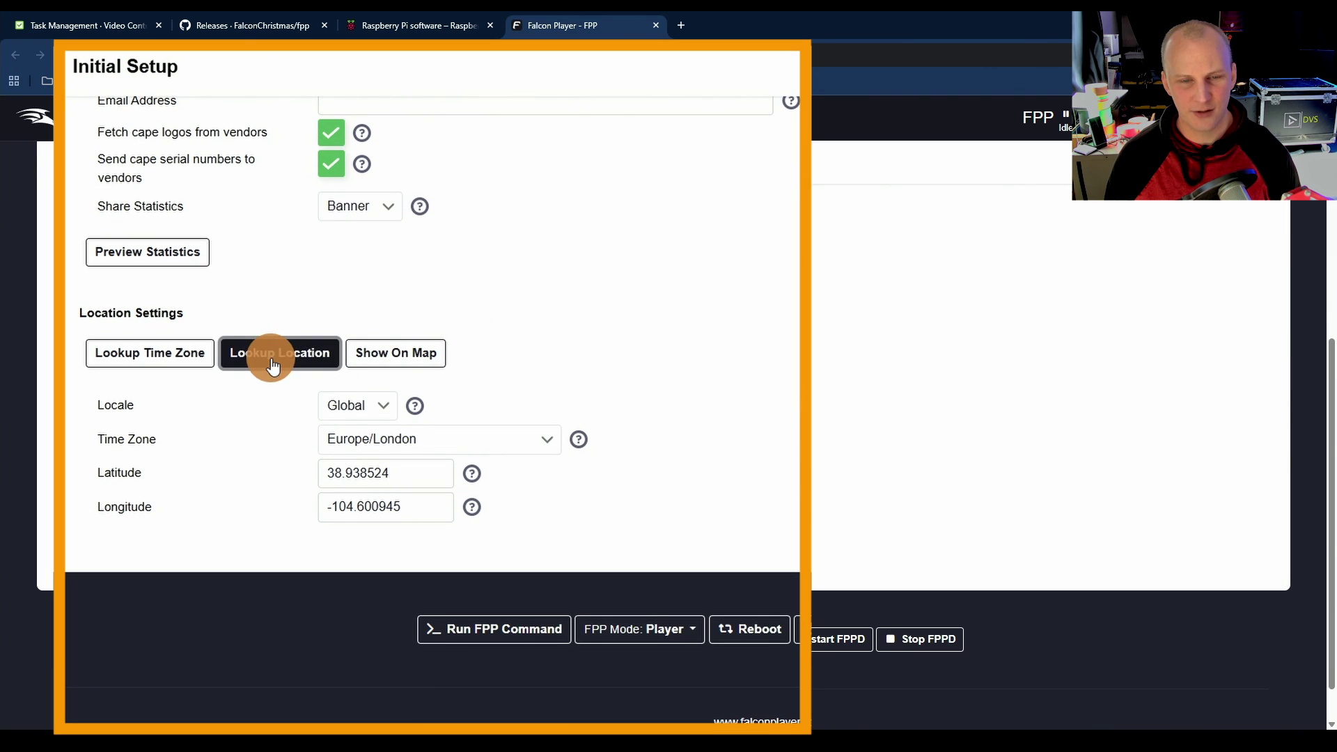
left_click(167, 356)
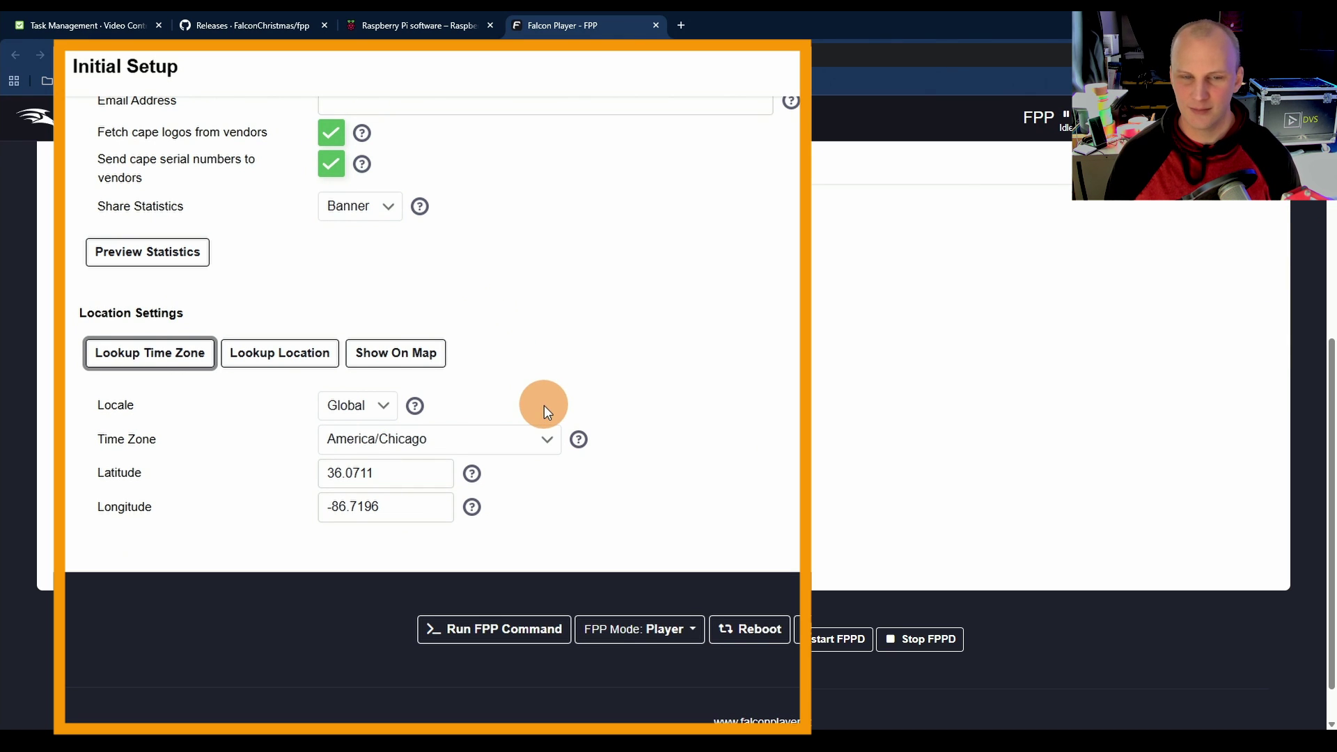
scroll(544, 403, "up", 8)
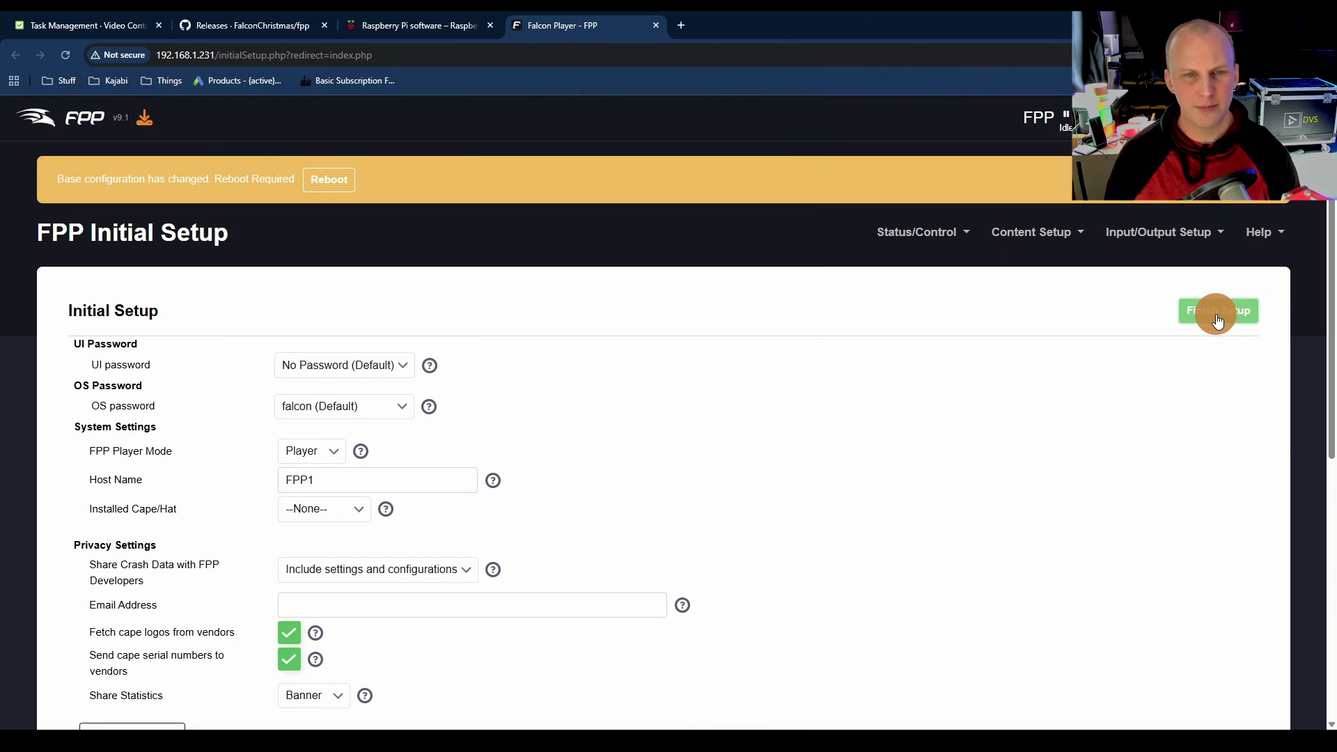
left_click(1217, 314)
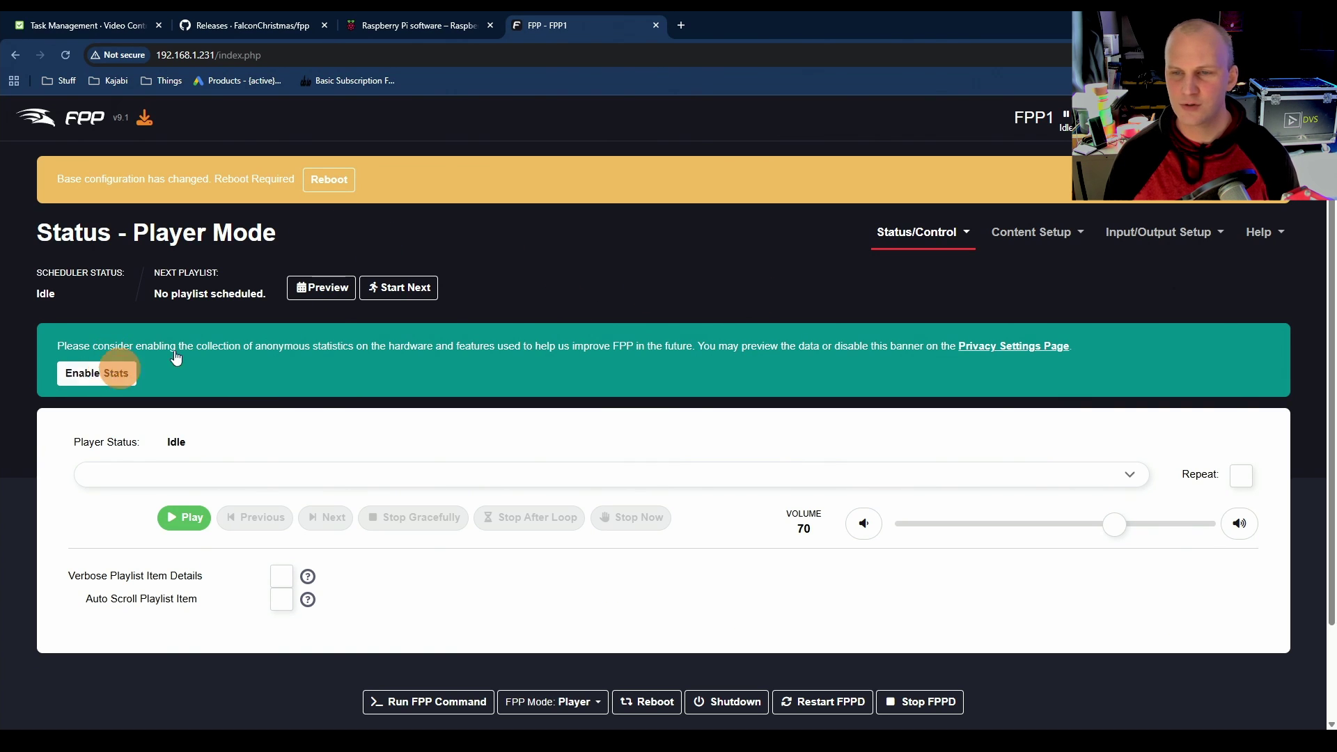
Step: Enable anonymous statistics collection on the FPP status page
left_click(131, 381)
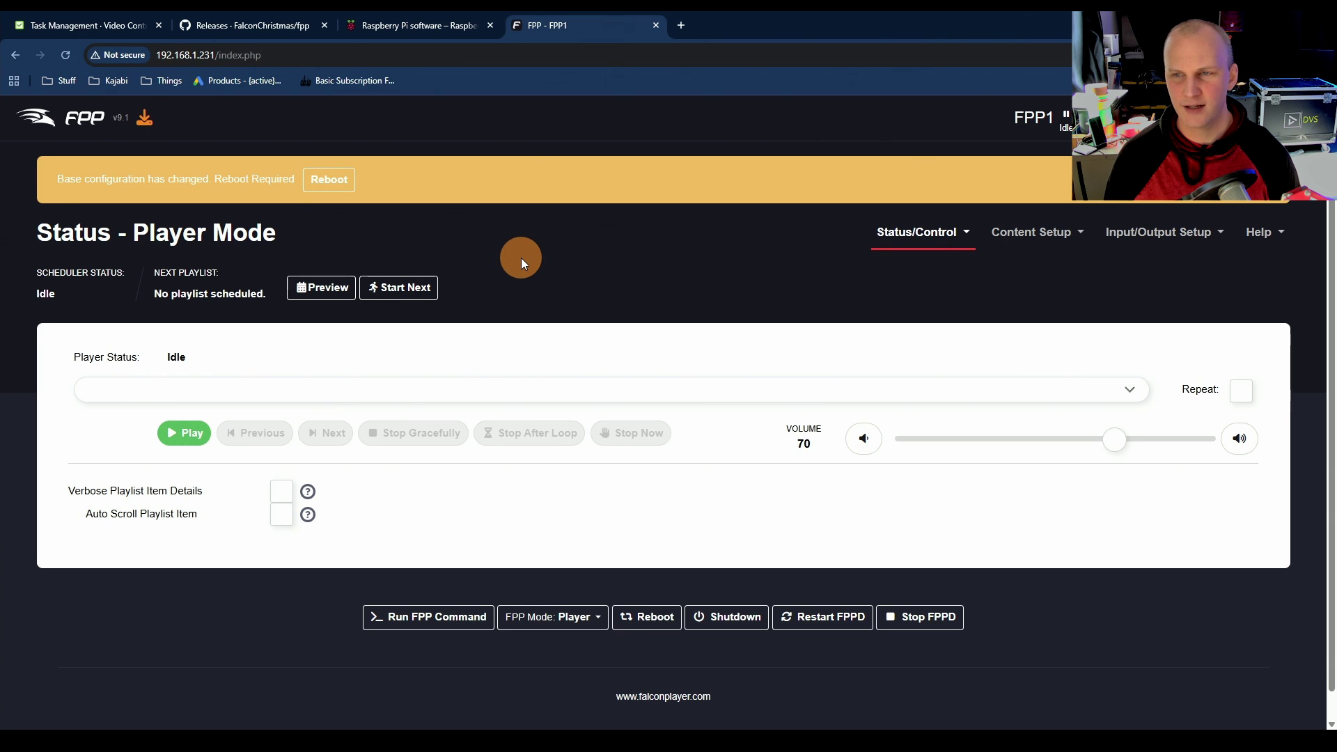
scroll(521, 258, "down", 1)
scroll(521, 258, "up", 1)
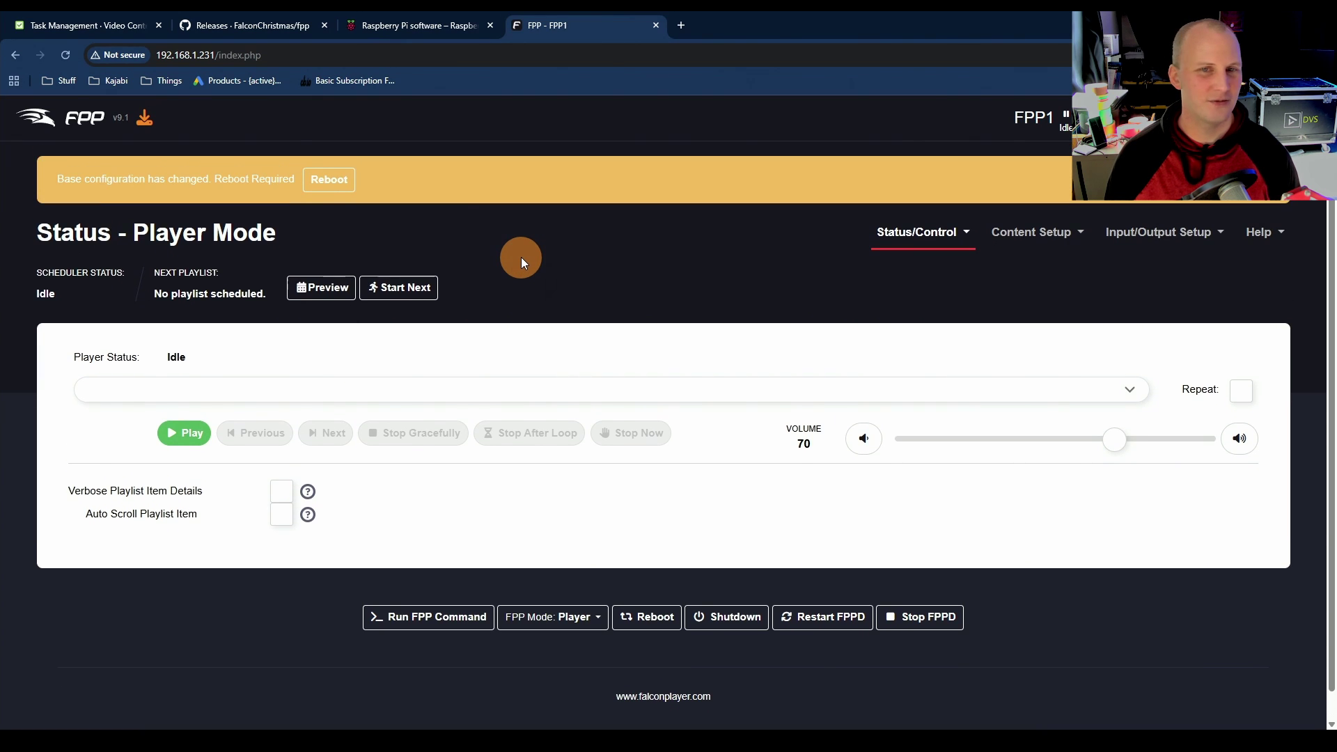
Step: Reboot the FPP device, reload the status page, and switch back to xLights
left_click(327, 179)
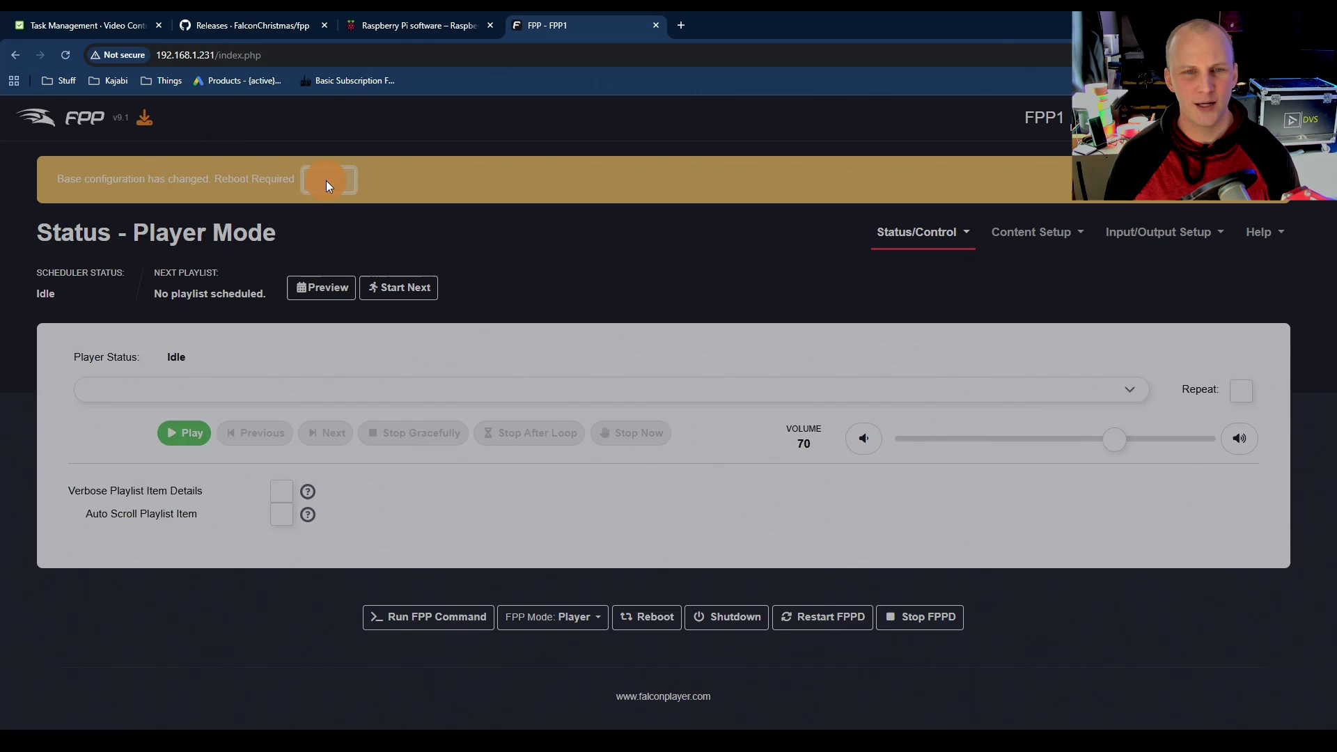
left_click(731, 277)
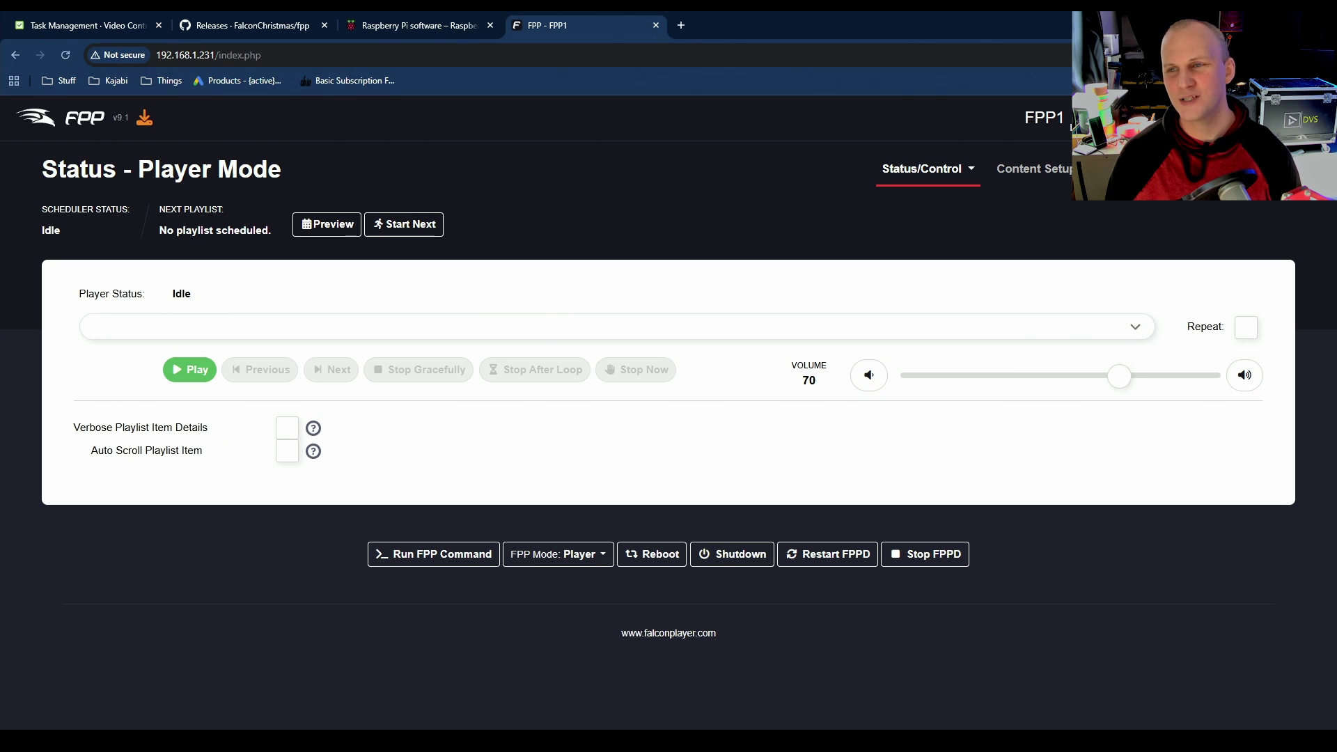
left_click(903, 60)
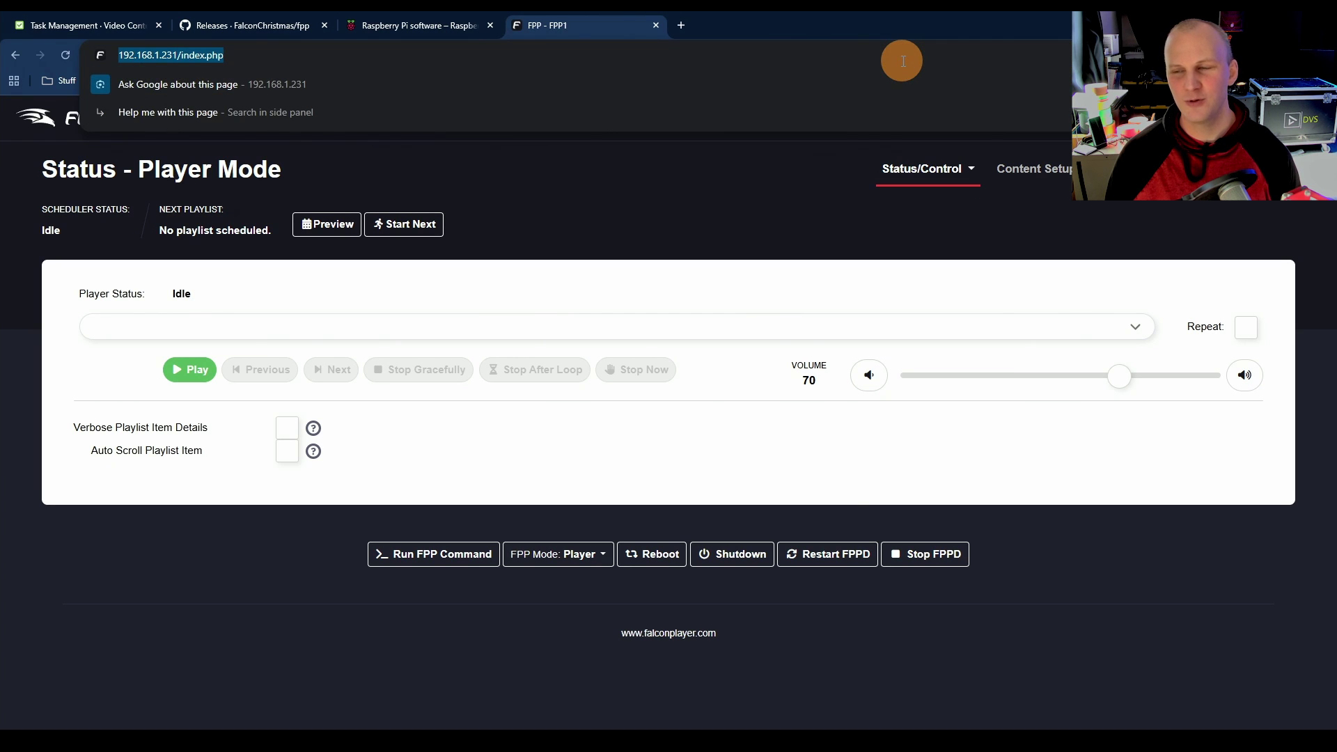
key("Return")
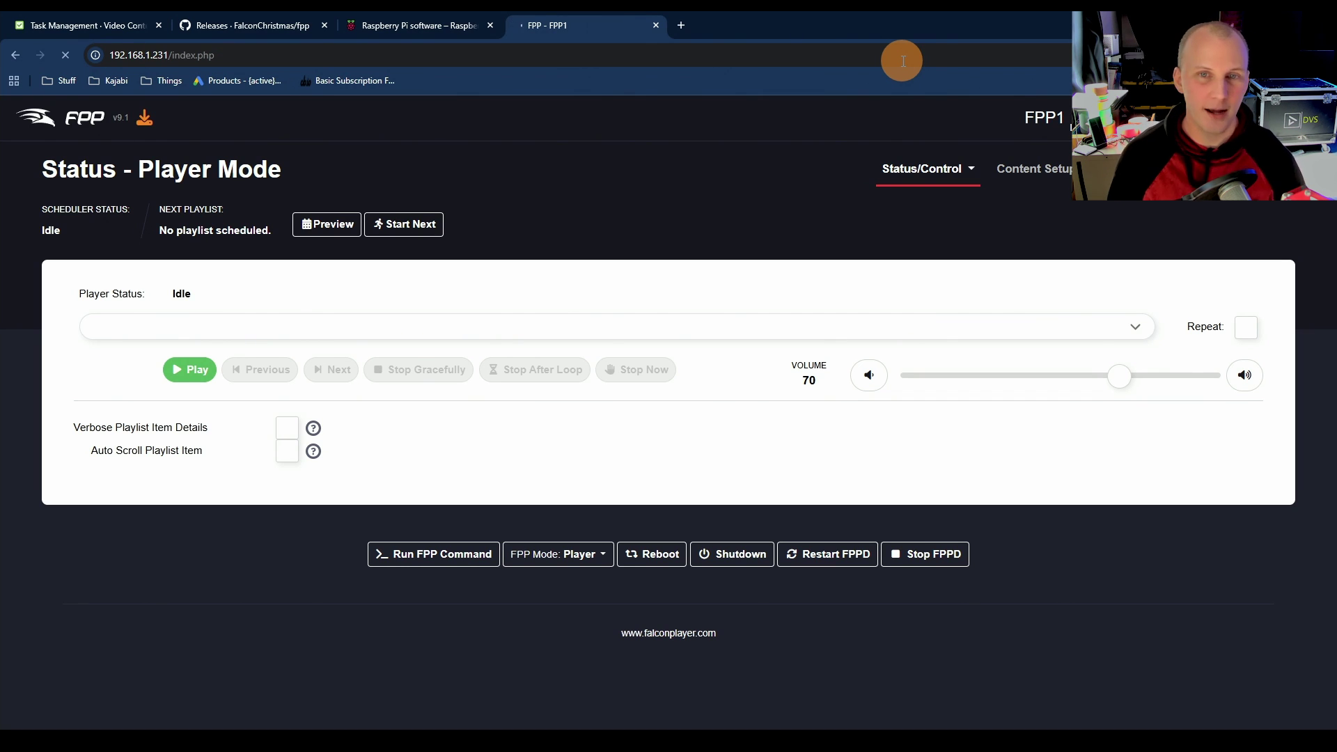
key("alt+Tab")
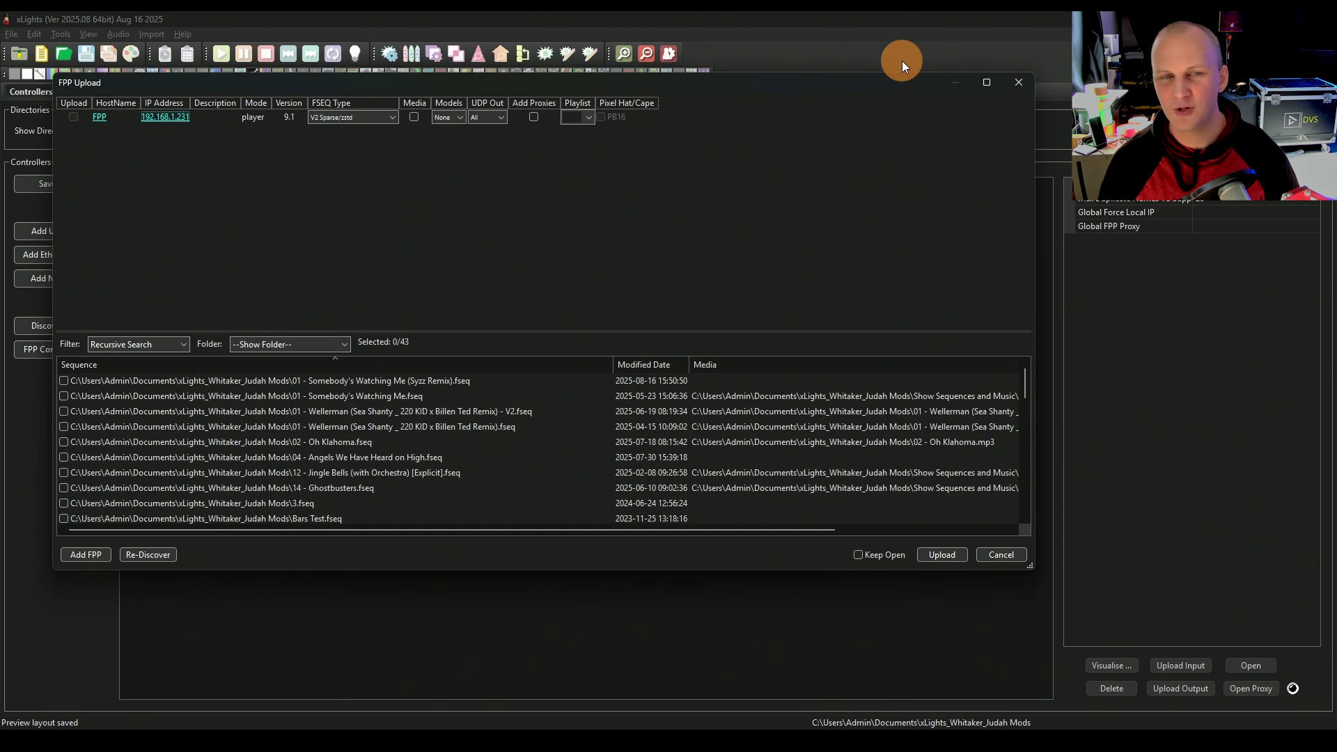
Step: Target the FPP player and mark 02 - Oh Klahoma.fseq for upload, sorting sequences newest first
left_click(73, 117)
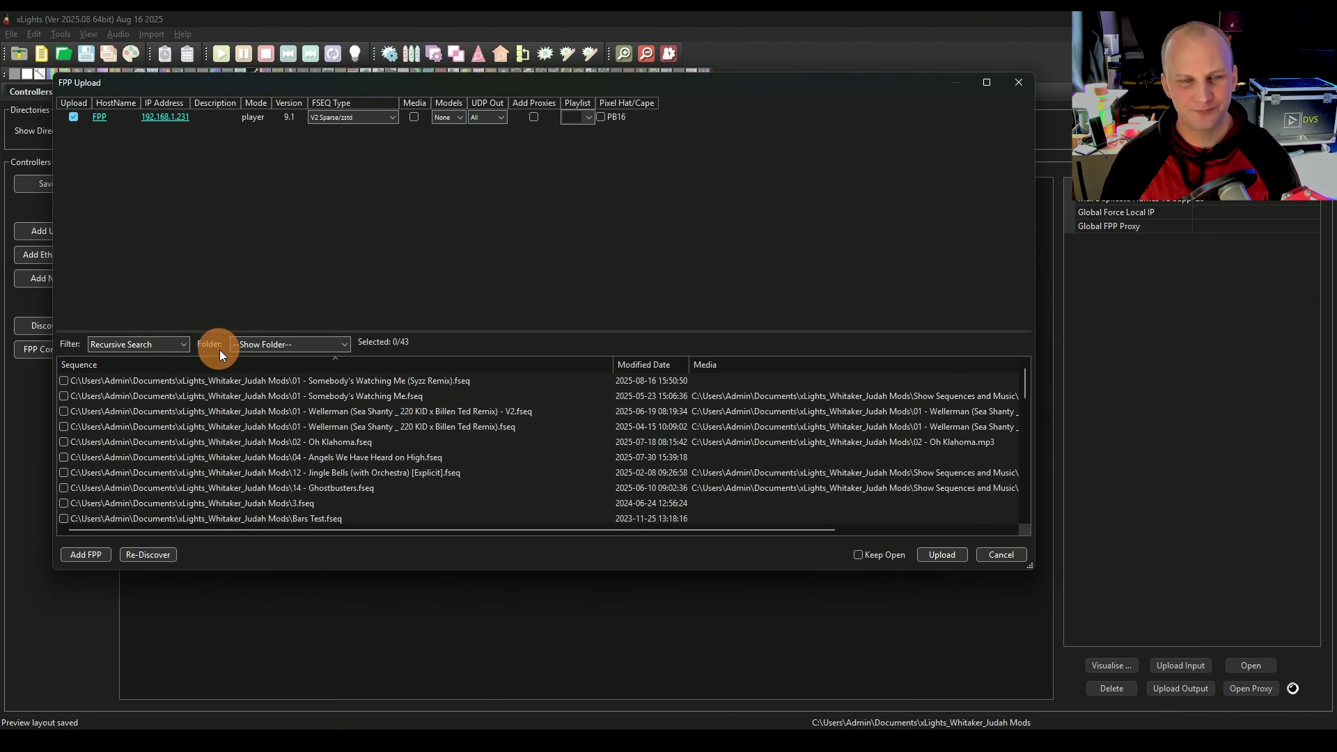
left_click(64, 381)
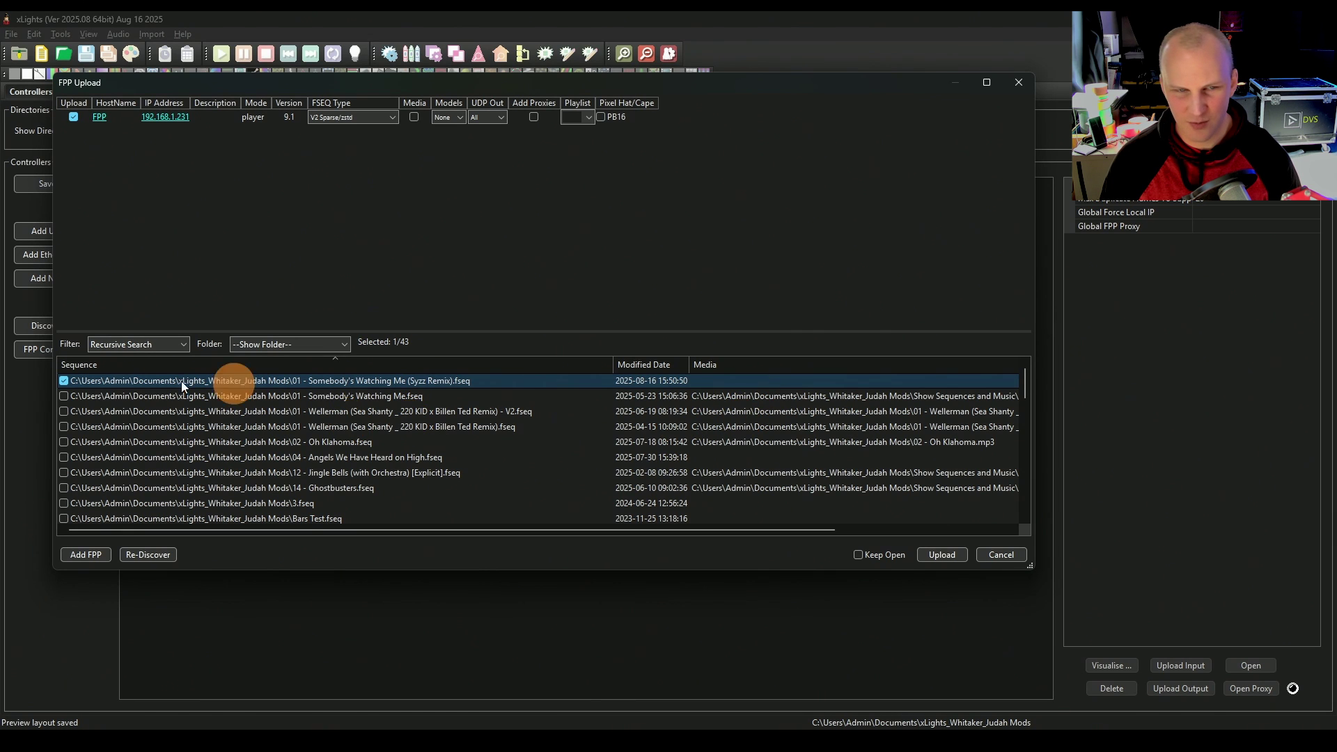
left_click(64, 381)
left_click(658, 363)
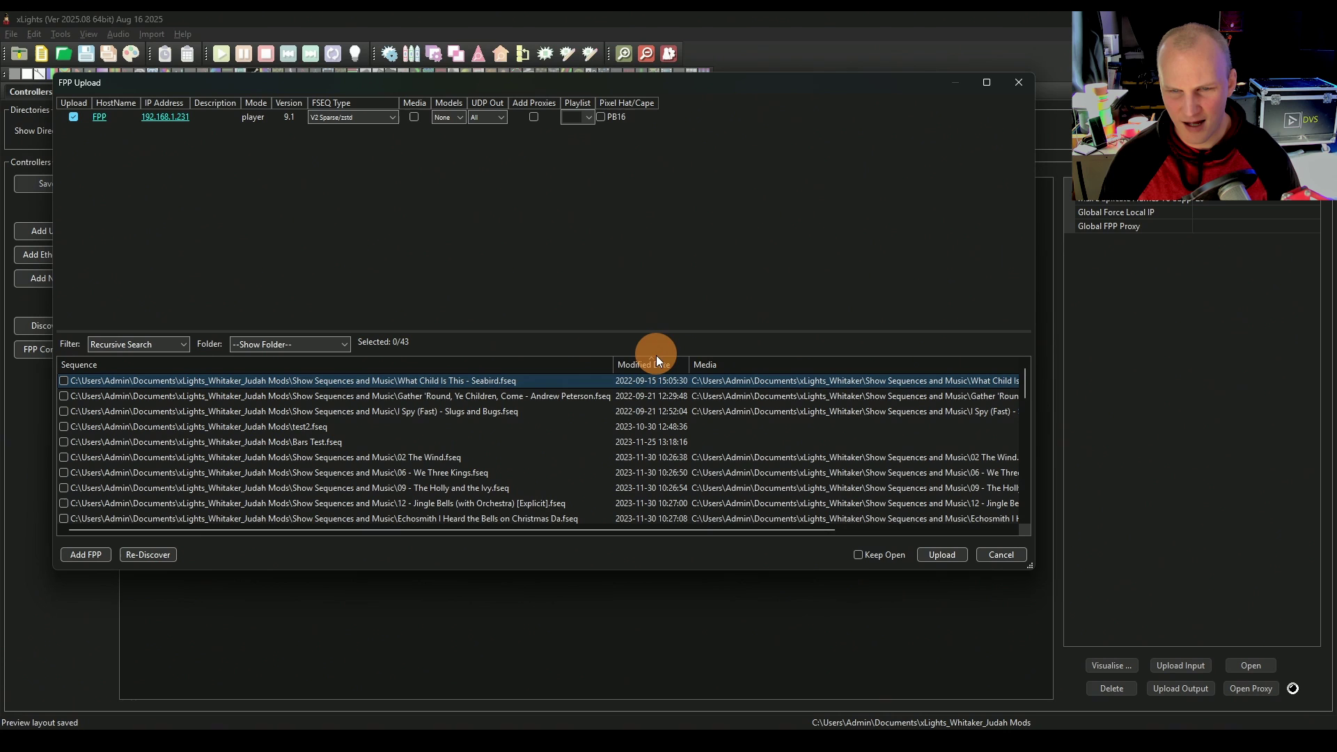
left_click(658, 362)
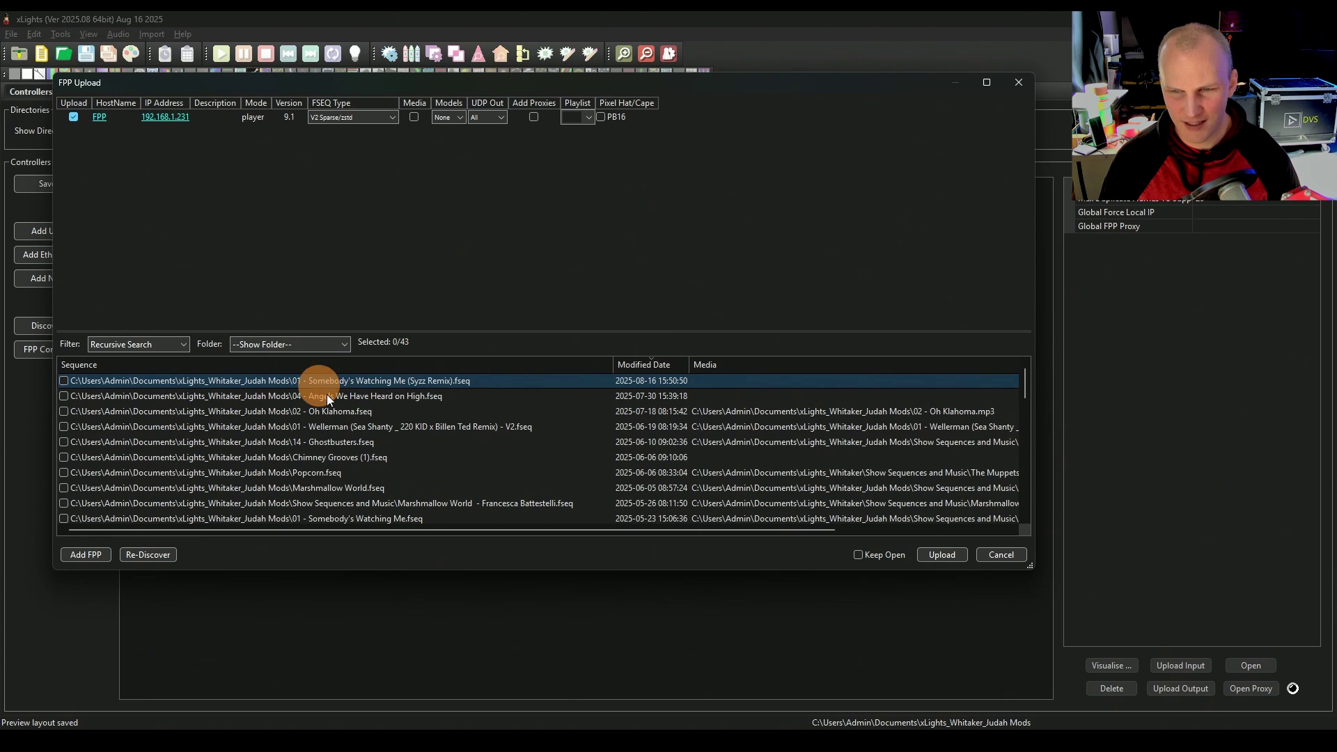
left_click(611, 413)
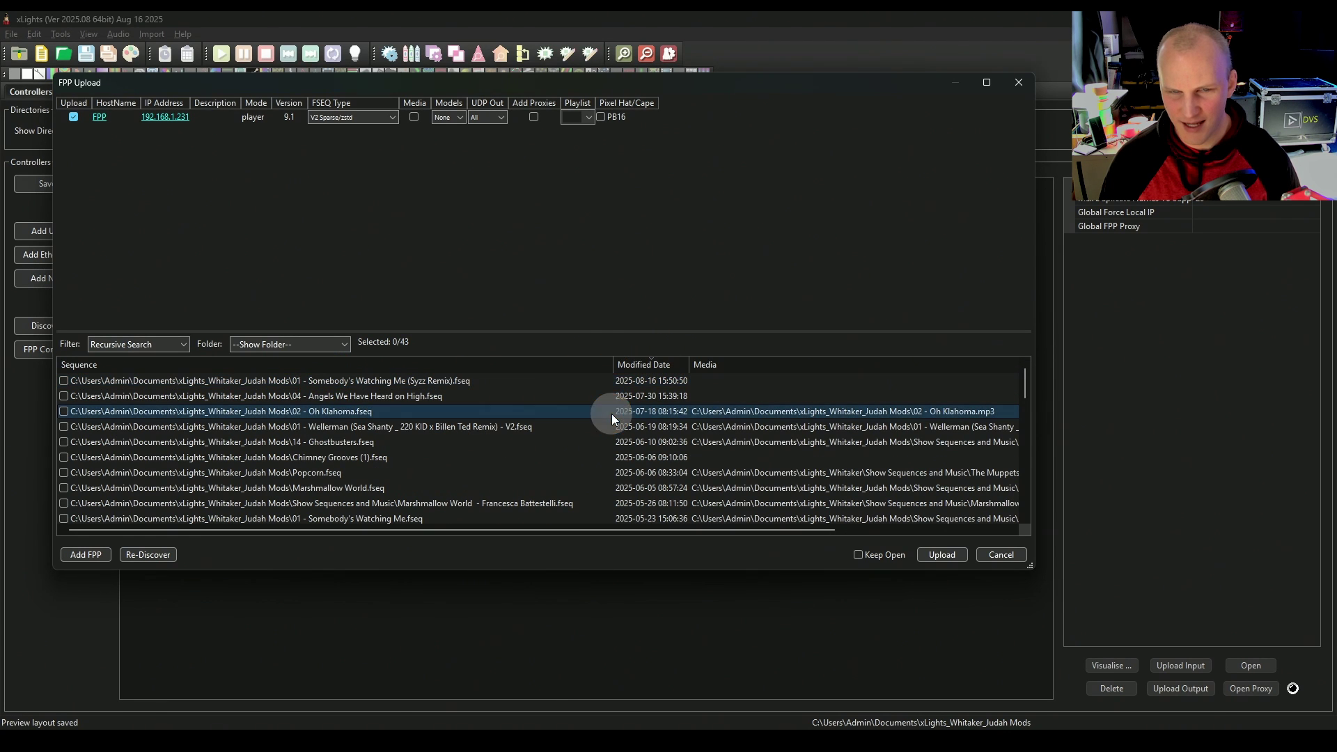
left_click(64, 411)
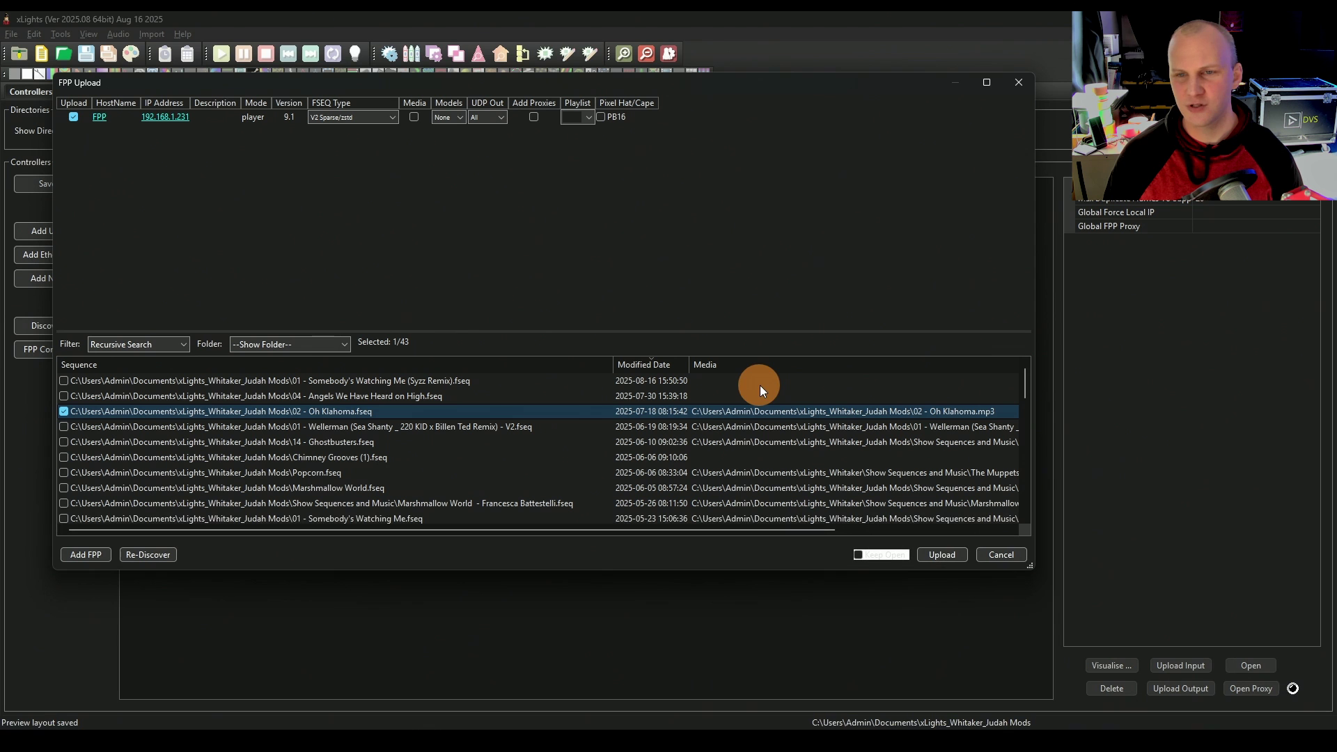
Step: Upload the sequence, dismiss the upload error, and keep FPP's UDP output set to All
left_click(950, 554)
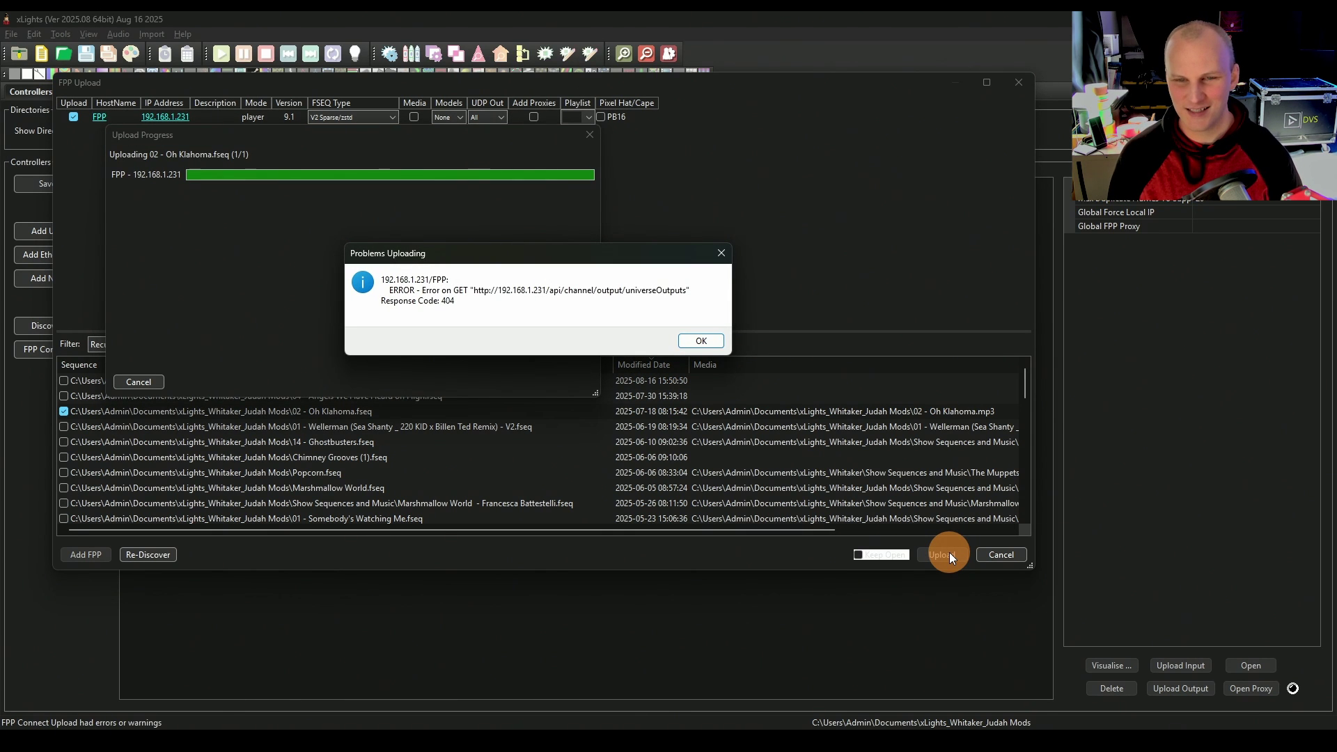
key("Return")
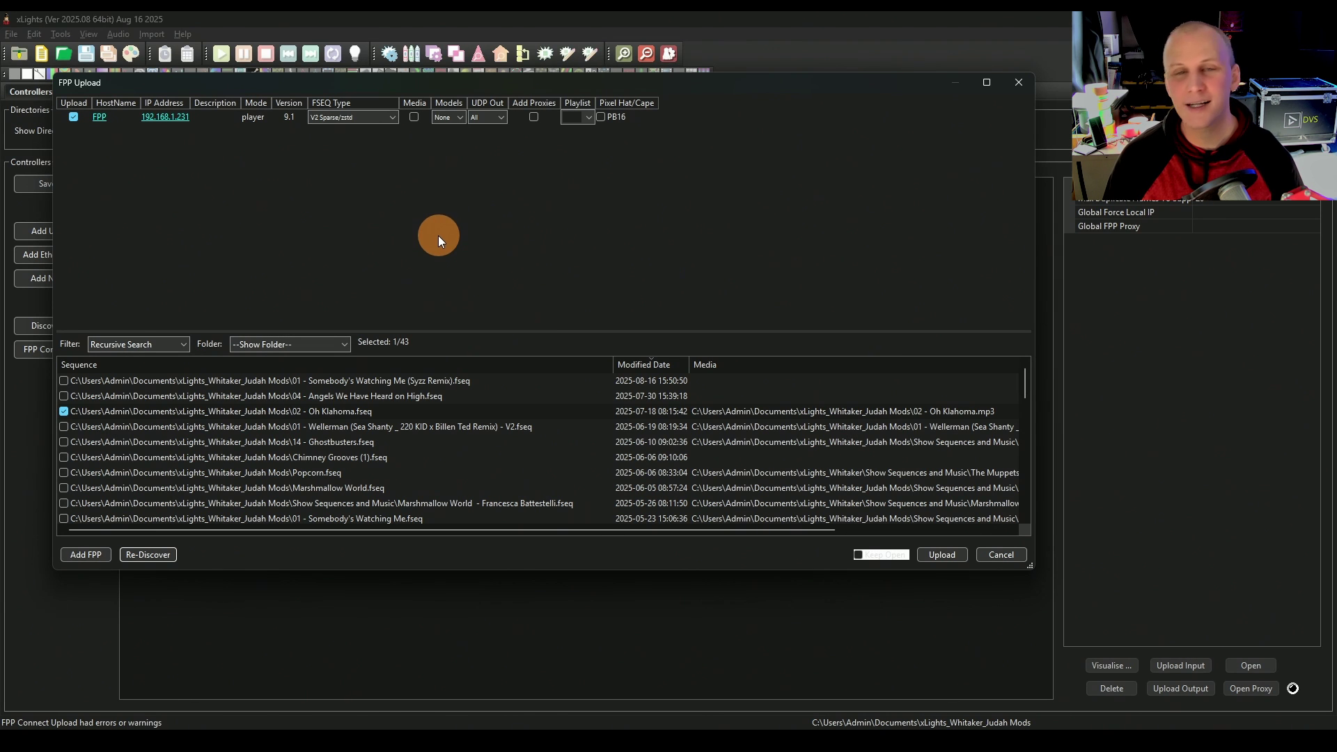
left_click(485, 119)
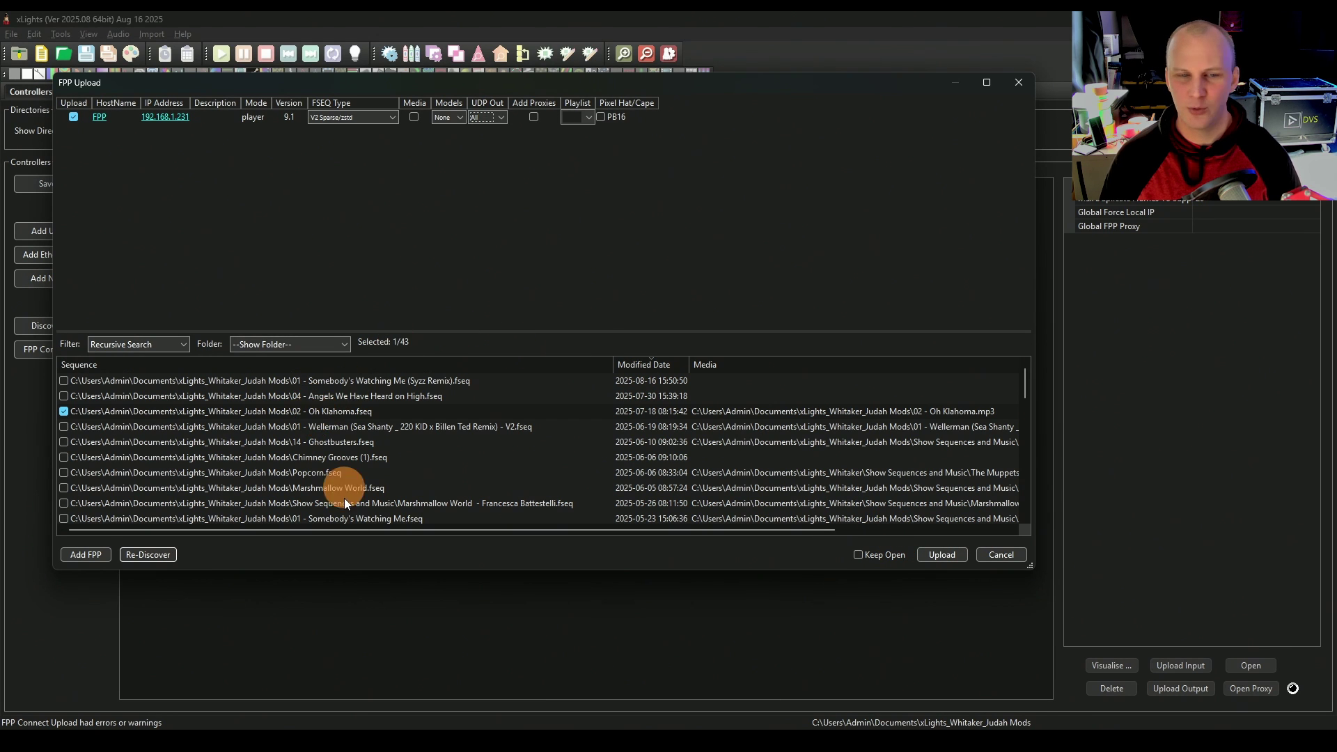
Step: On the FPP status page, pick the 02 - Oh Klahoma.fseq sequence in the player list
key("alt+Tab")
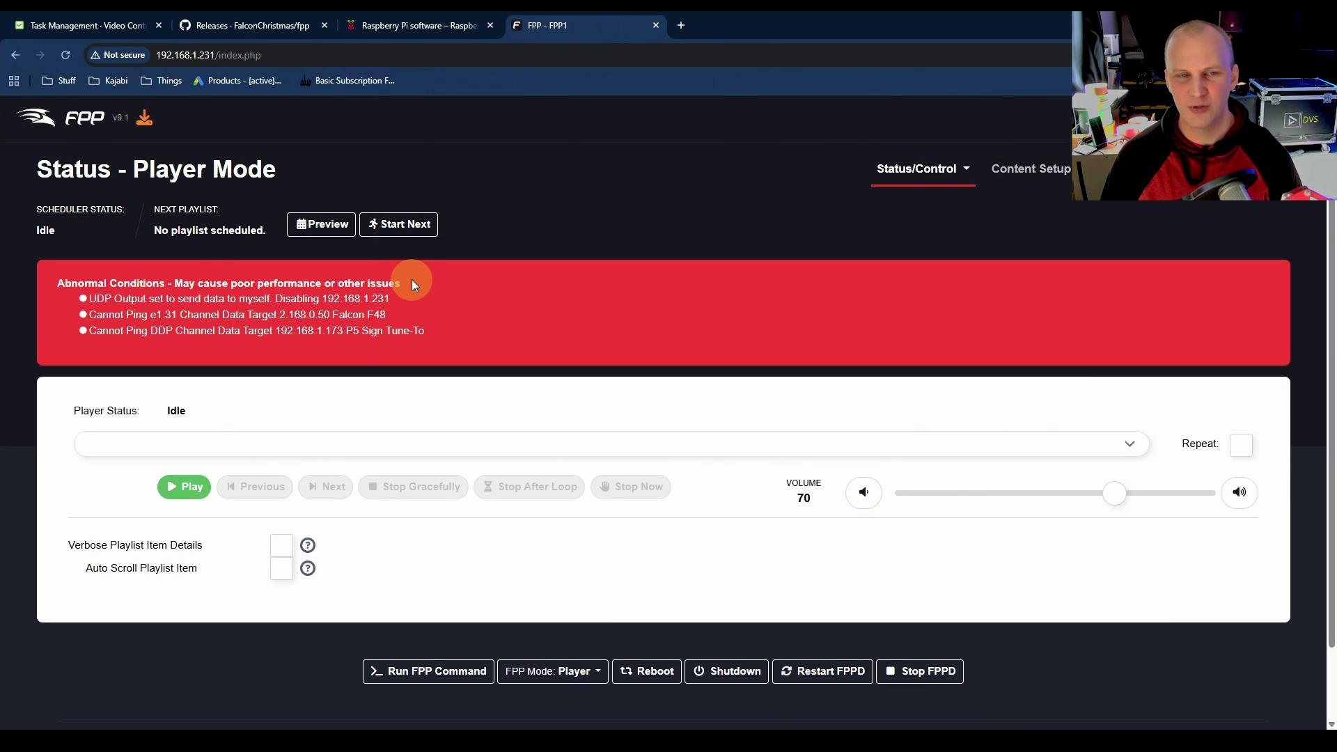
left_click_drag(59, 278, 419, 339)
left_click(419, 339)
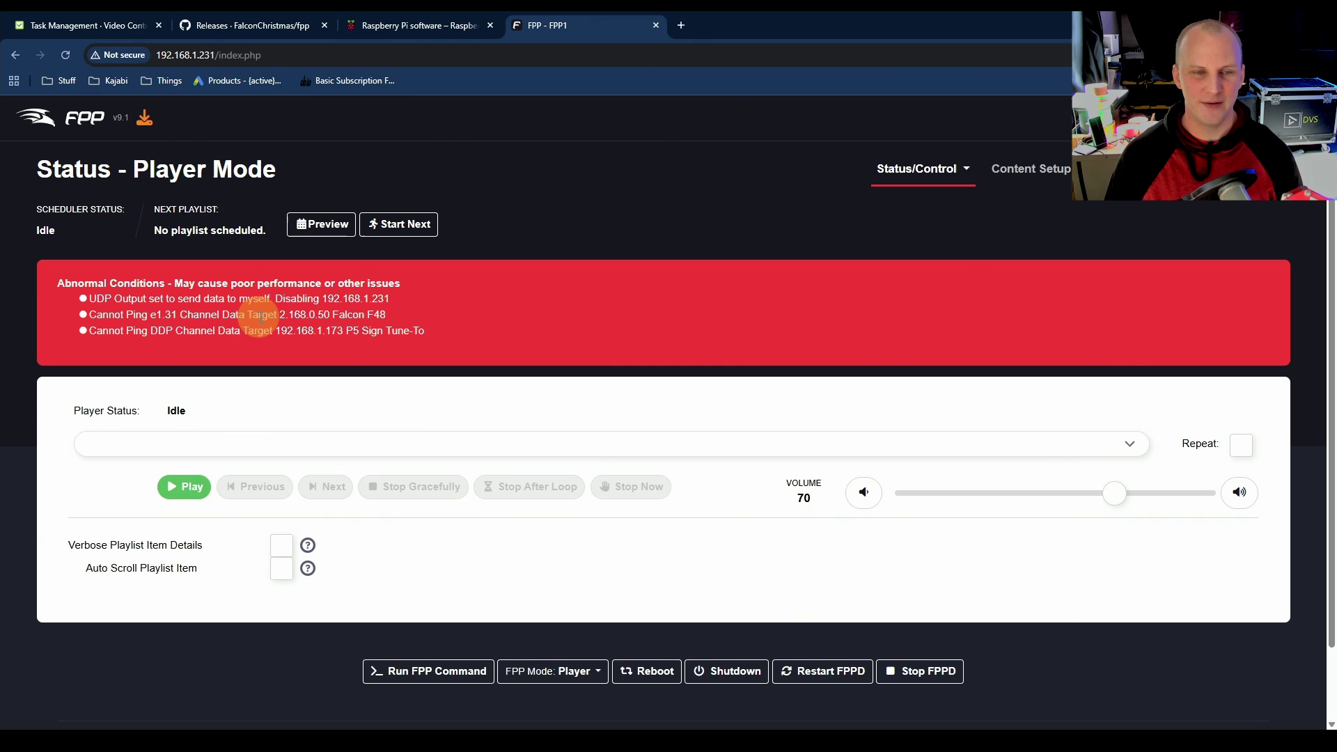
left_click(264, 449)
left_click(259, 438)
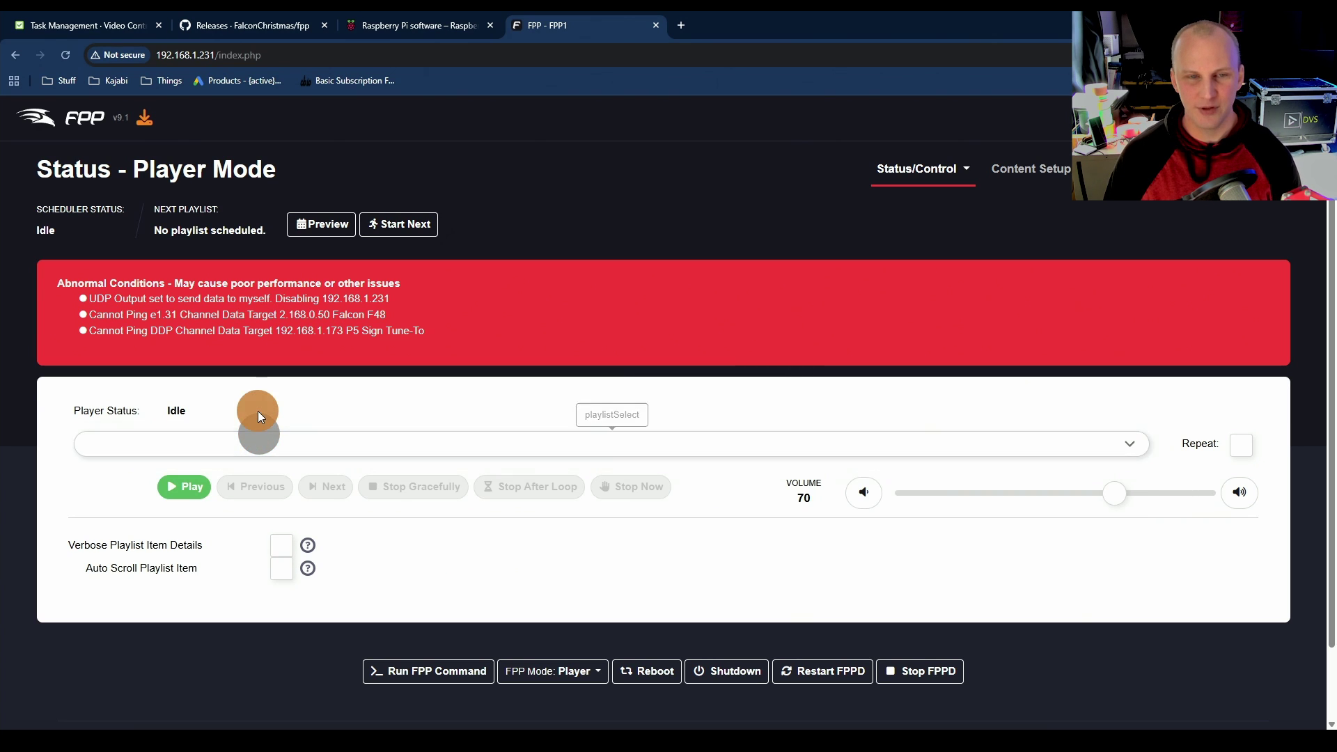
left_click(294, 434)
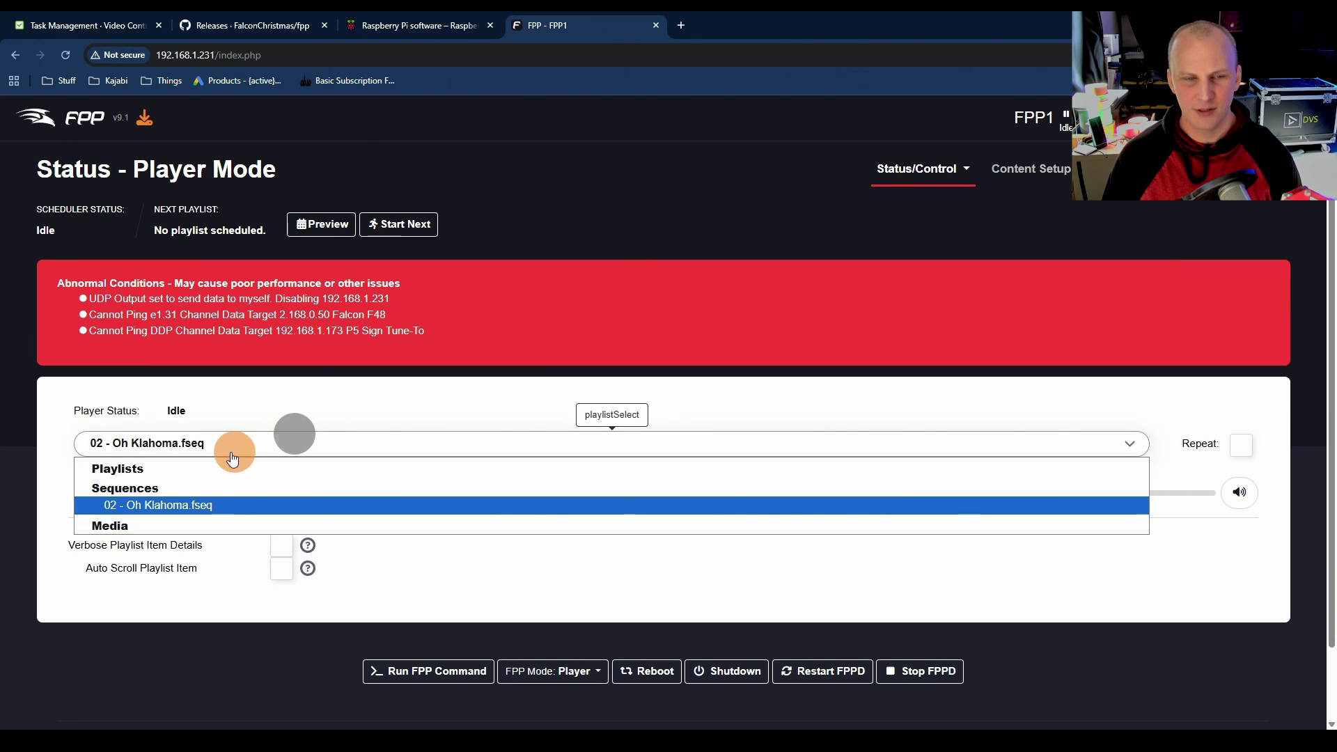
left_click(195, 503)
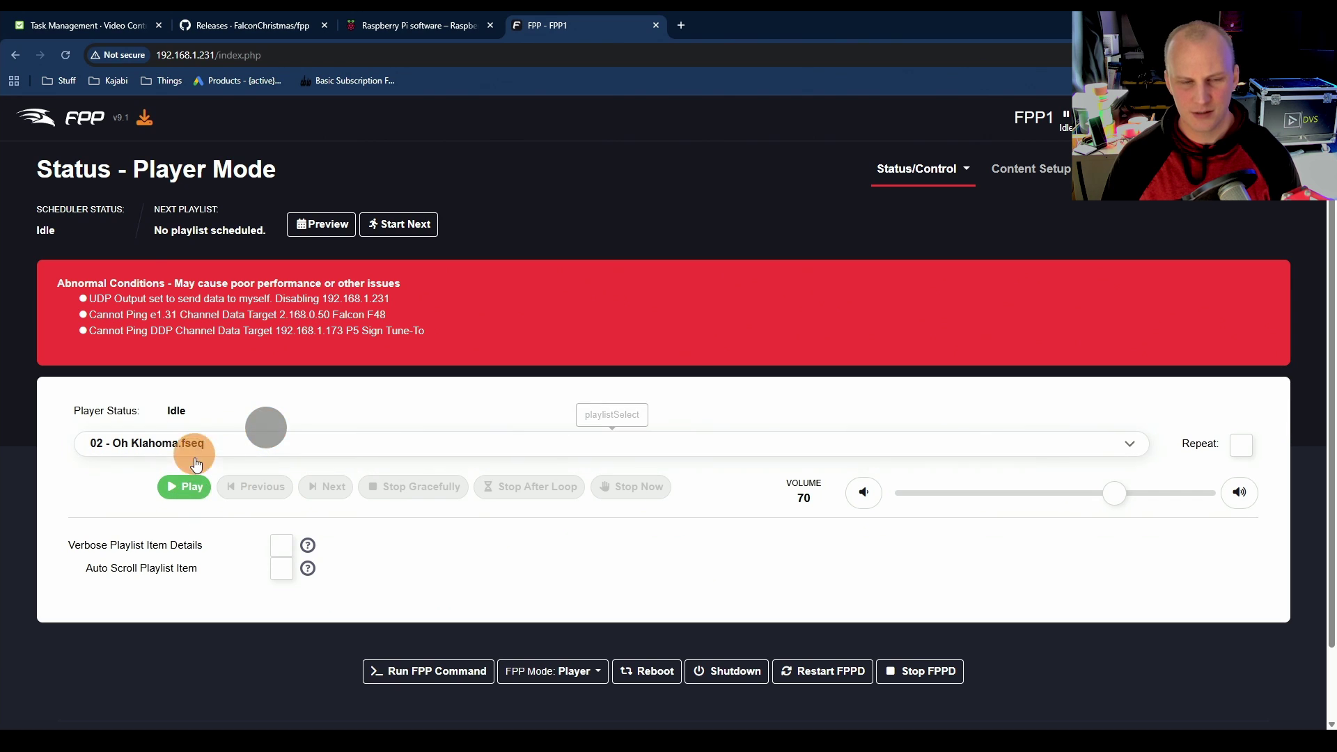
Step: Switch back to the xLights FPP Upload window
key("alt+Tab")
key("alt+space")
key("alt+Tab")
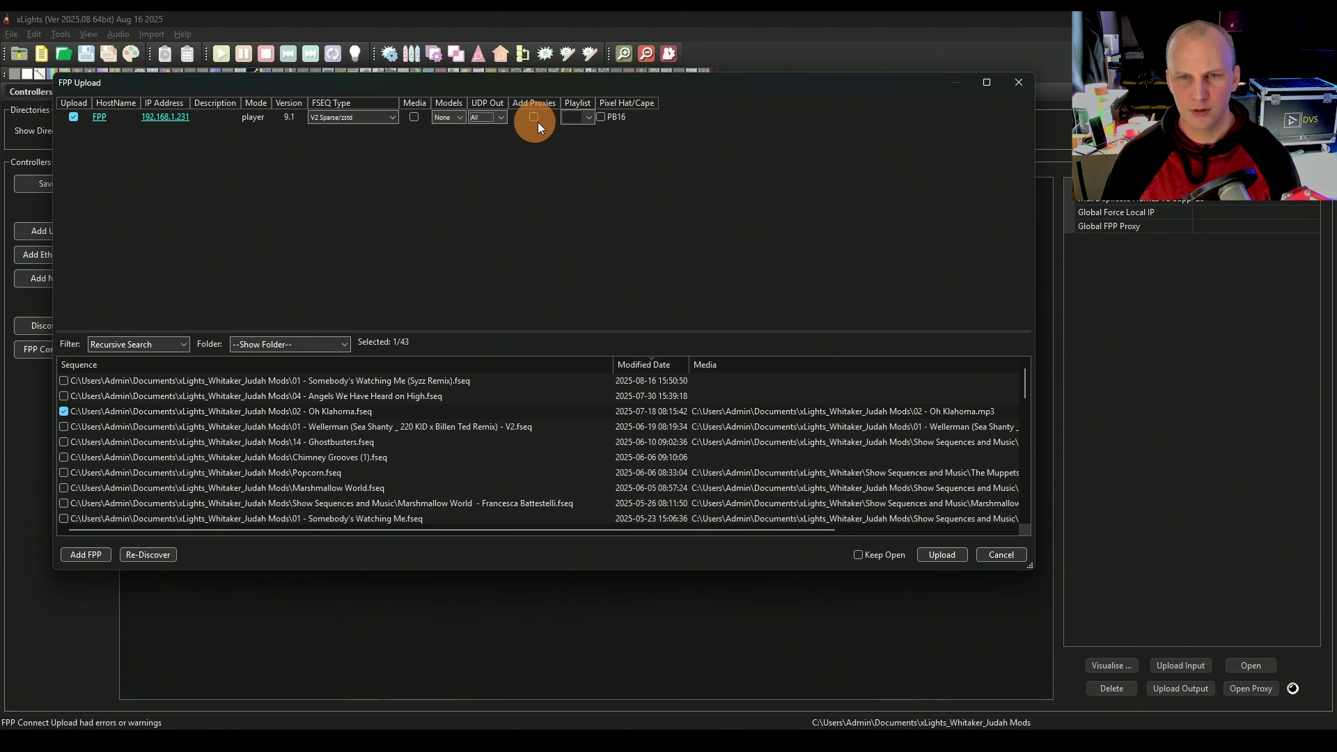
Step: Upload 02 - Oh Klahoma to the FPP with Media included, then return to the browser
left_click(419, 117)
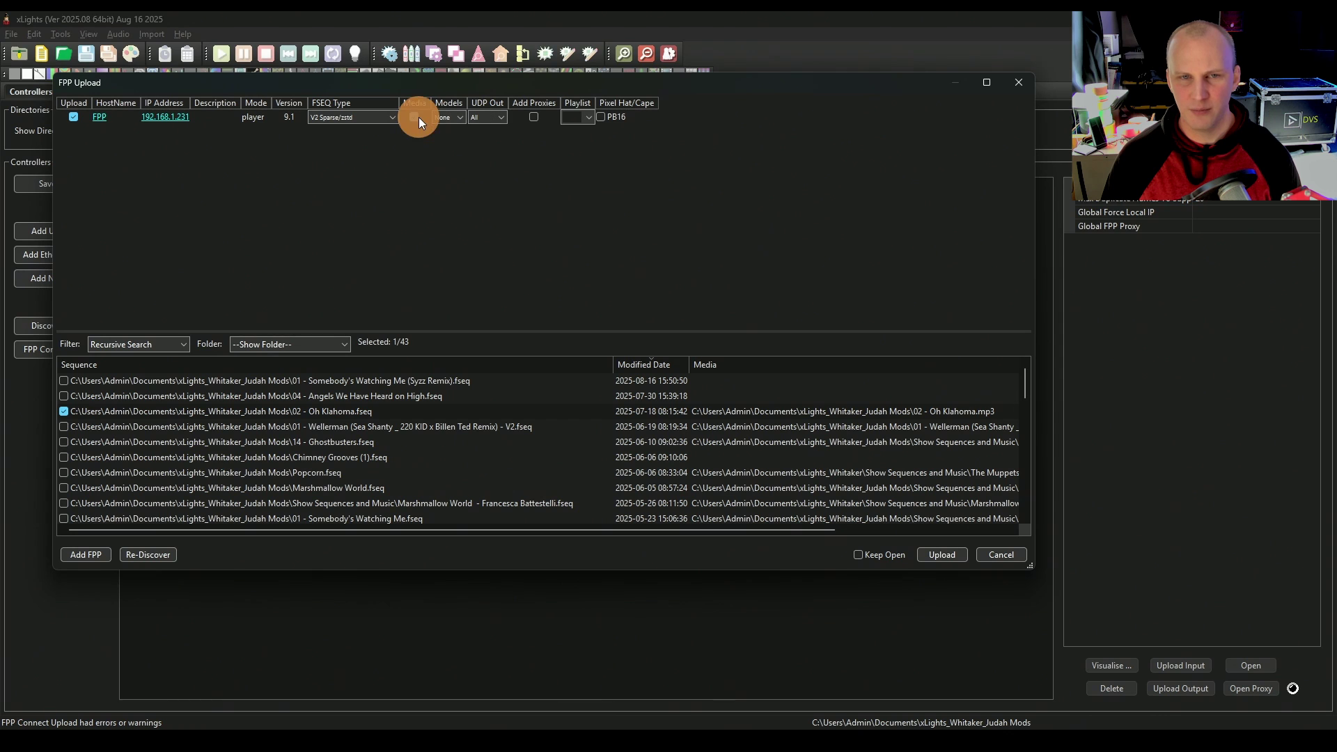
left_click(934, 553)
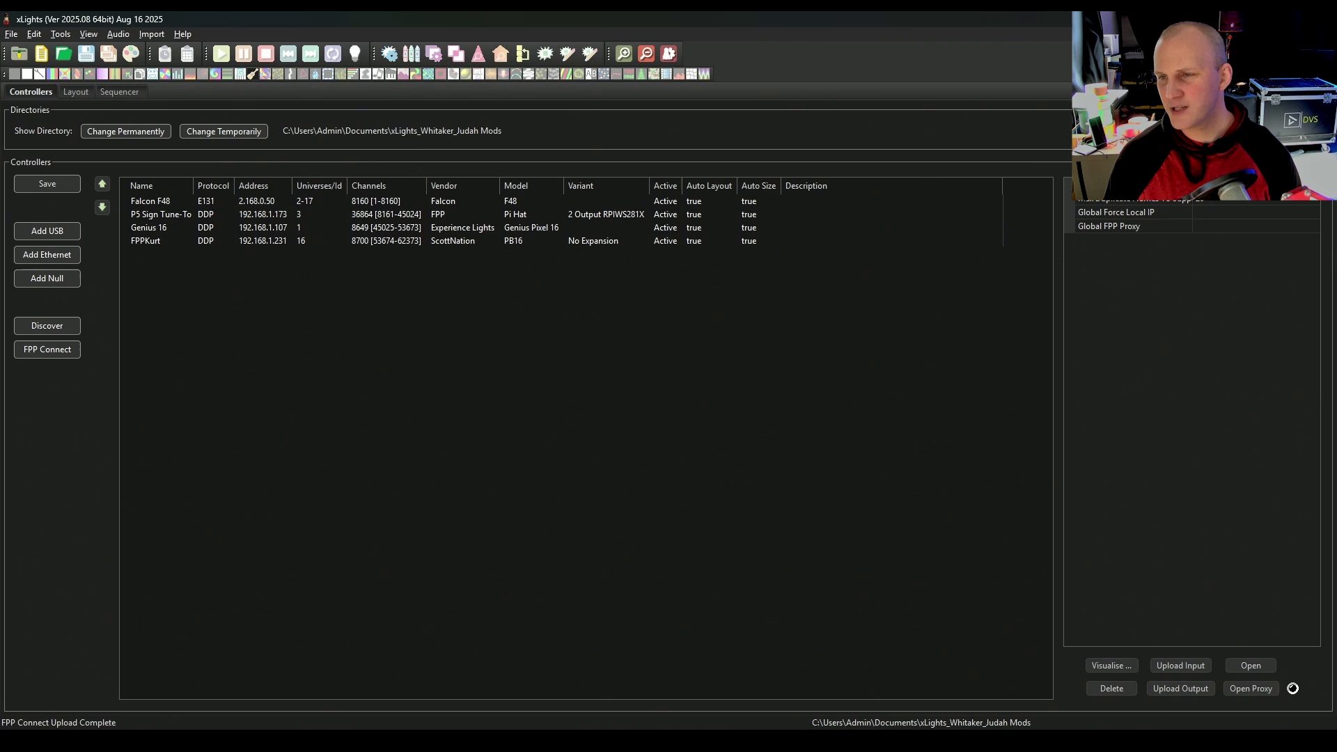
left_click(935, 537)
key("alt+Tab")
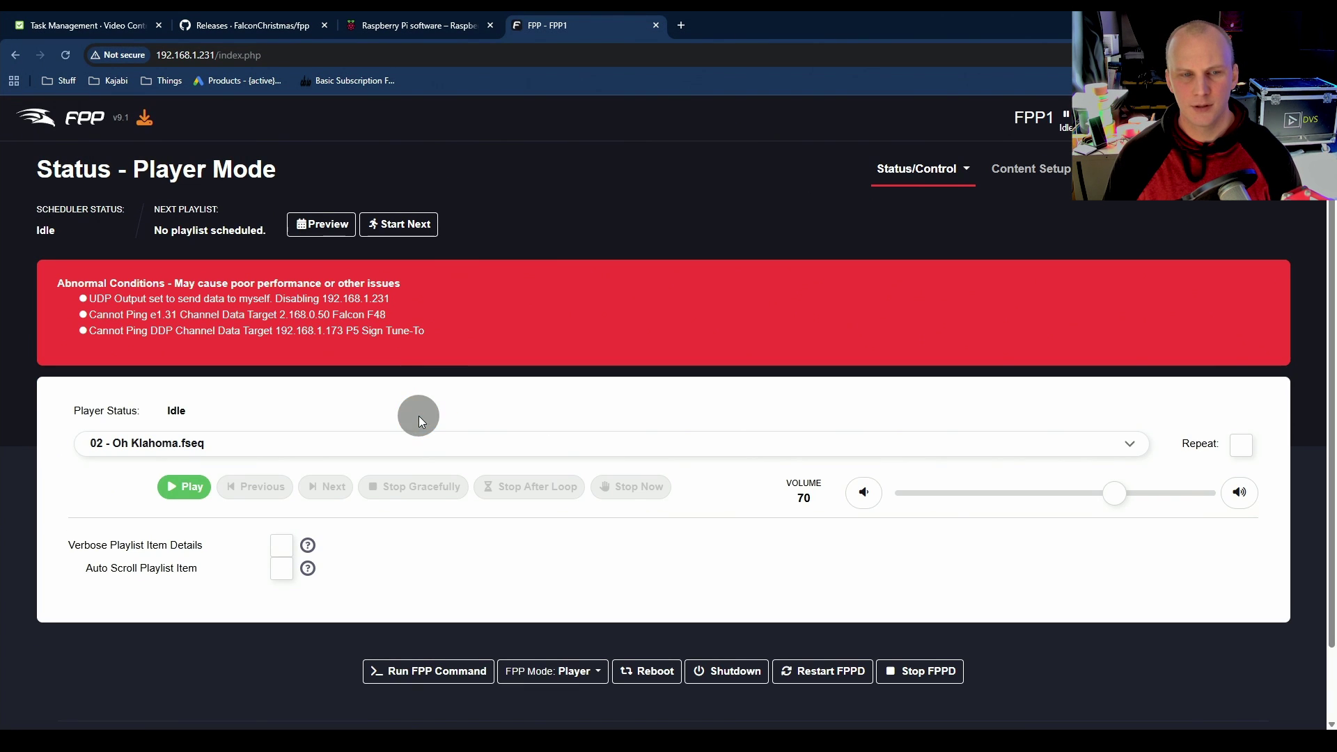
Step: Test-play 02 - Oh Klahoma.fseq with its mp3, then stop playback immediately
left_click(419, 438)
left_click(327, 503)
left_click(199, 488)
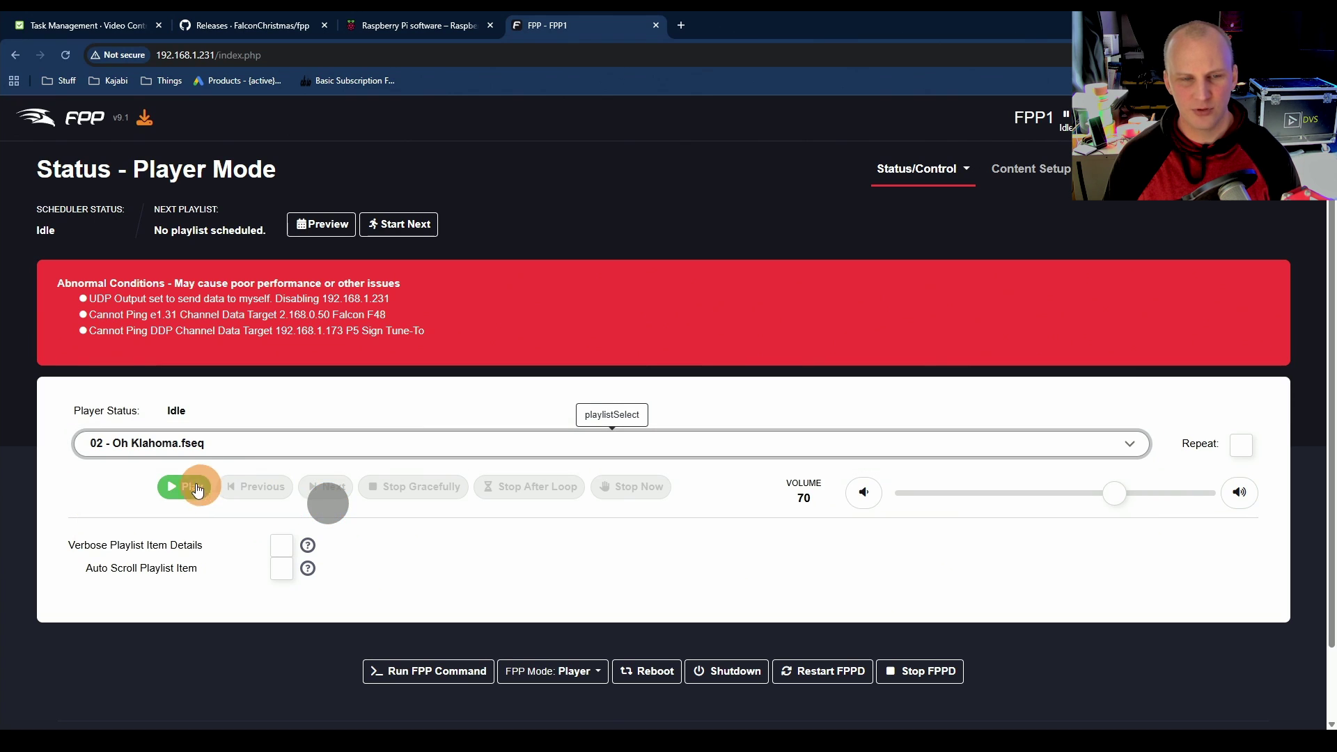
left_click(321, 412)
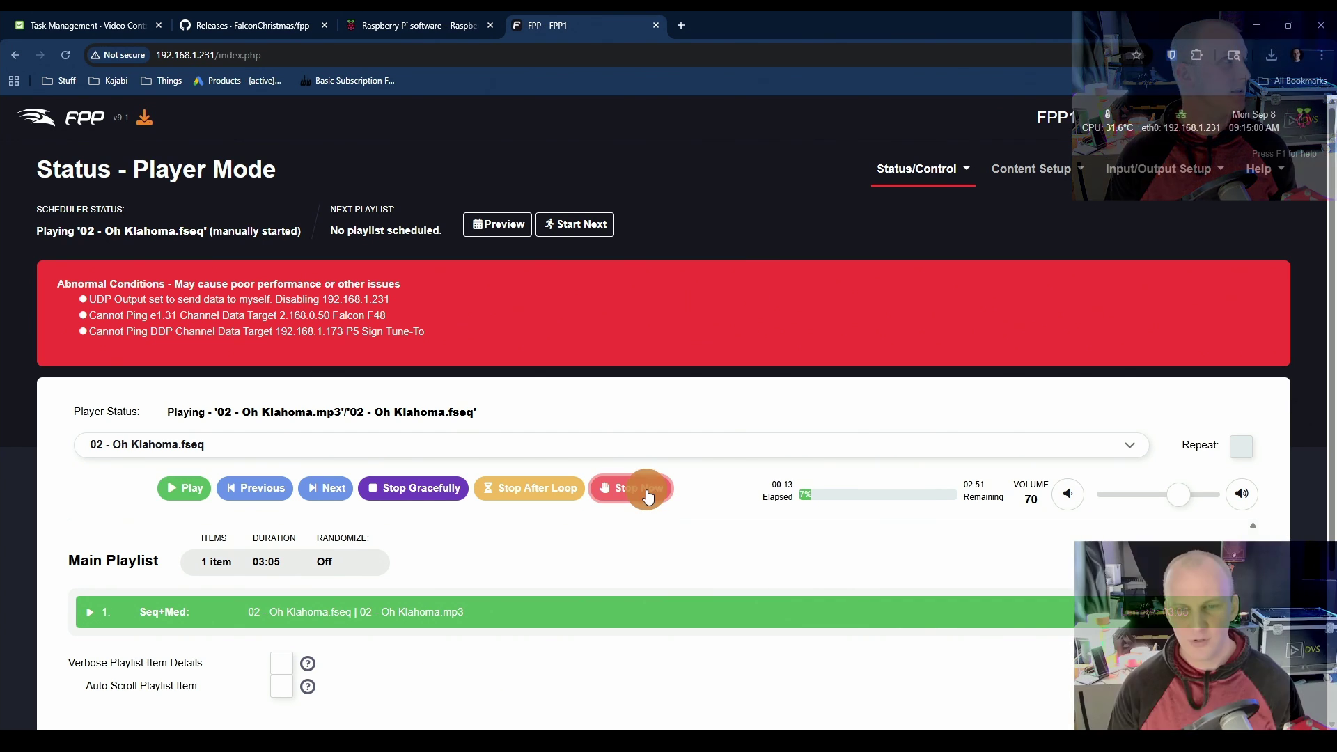
left_click(654, 503)
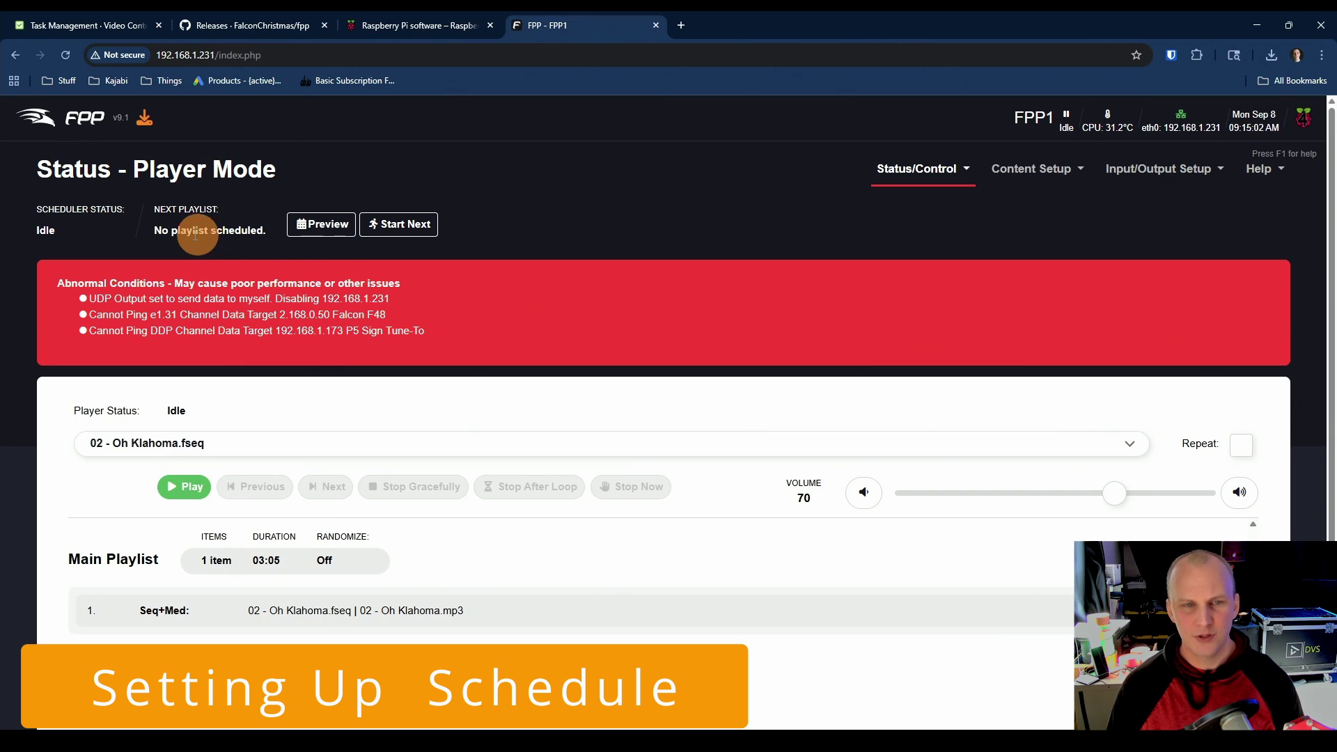
Step: Note that no playlist is scheduled, then add a blank Everyday entry on the Scheduler page
left_click_drag(150, 230, 258, 242)
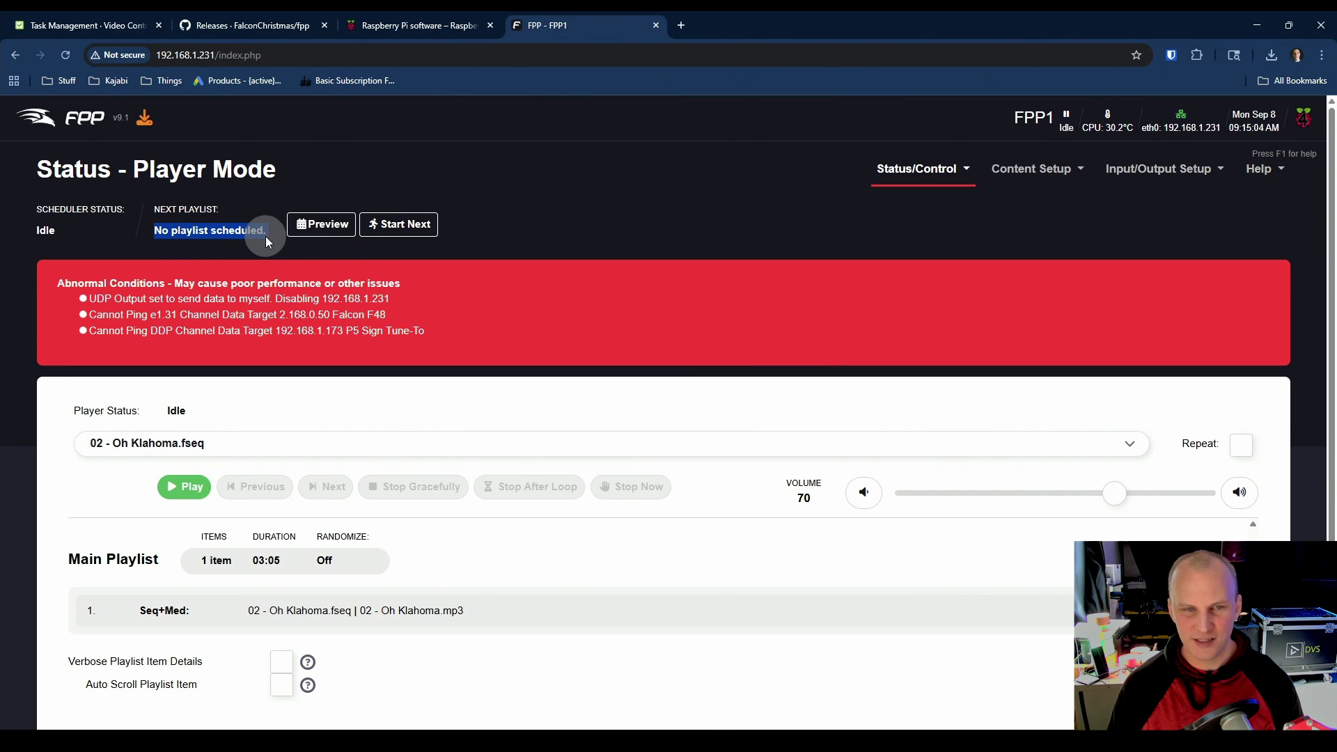
left_click(258, 241)
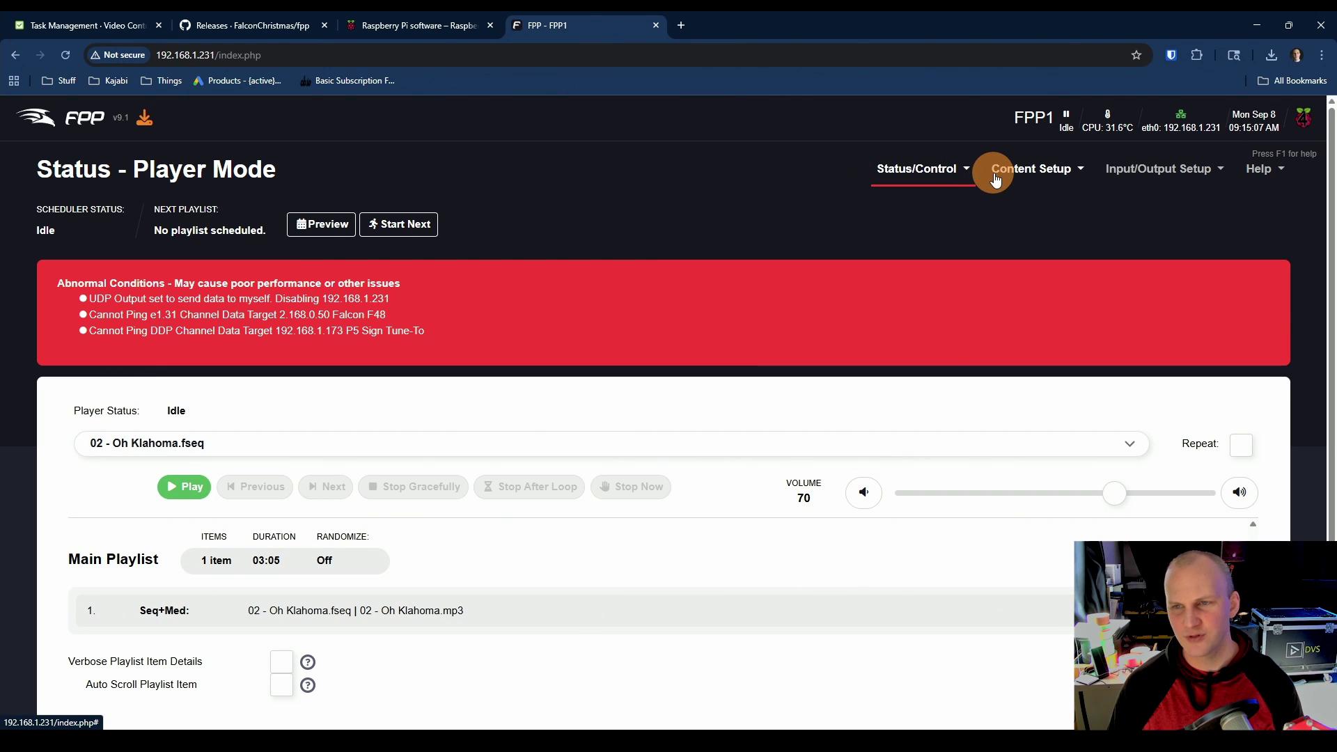
left_click(1018, 179)
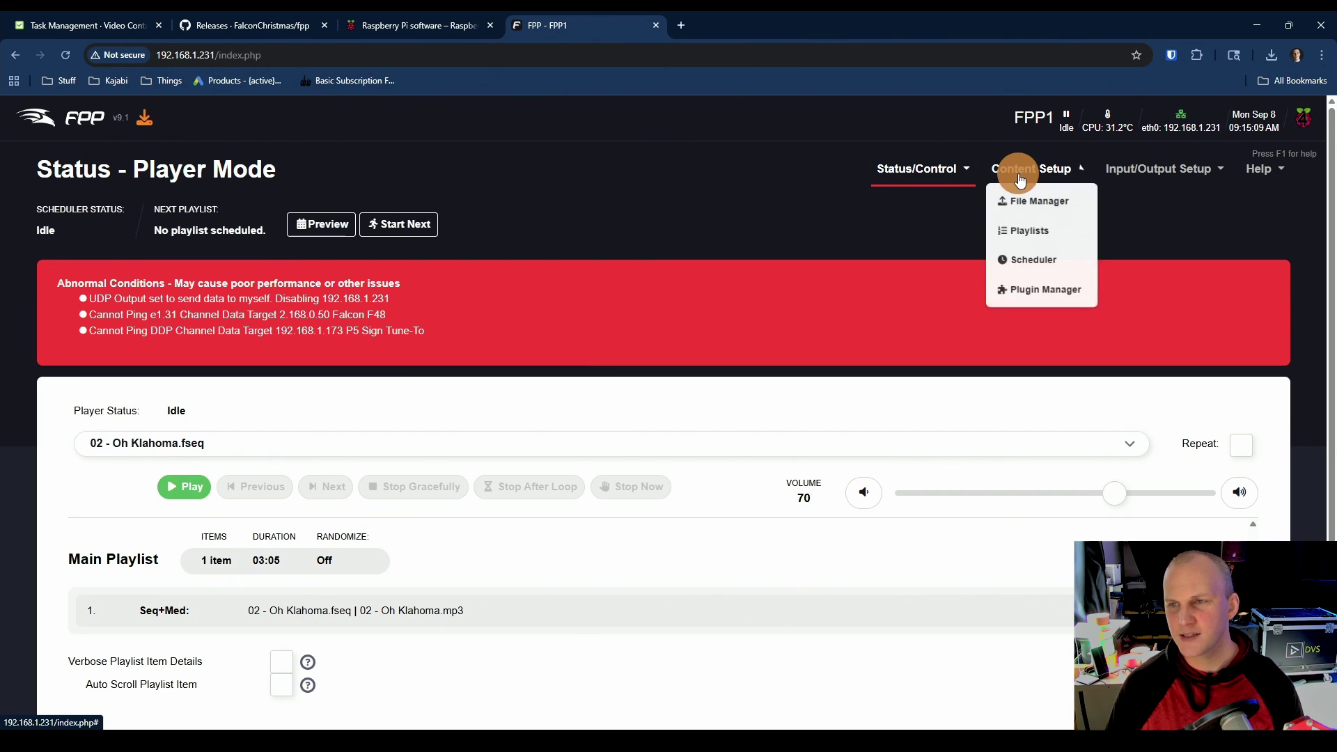
left_click(1029, 270)
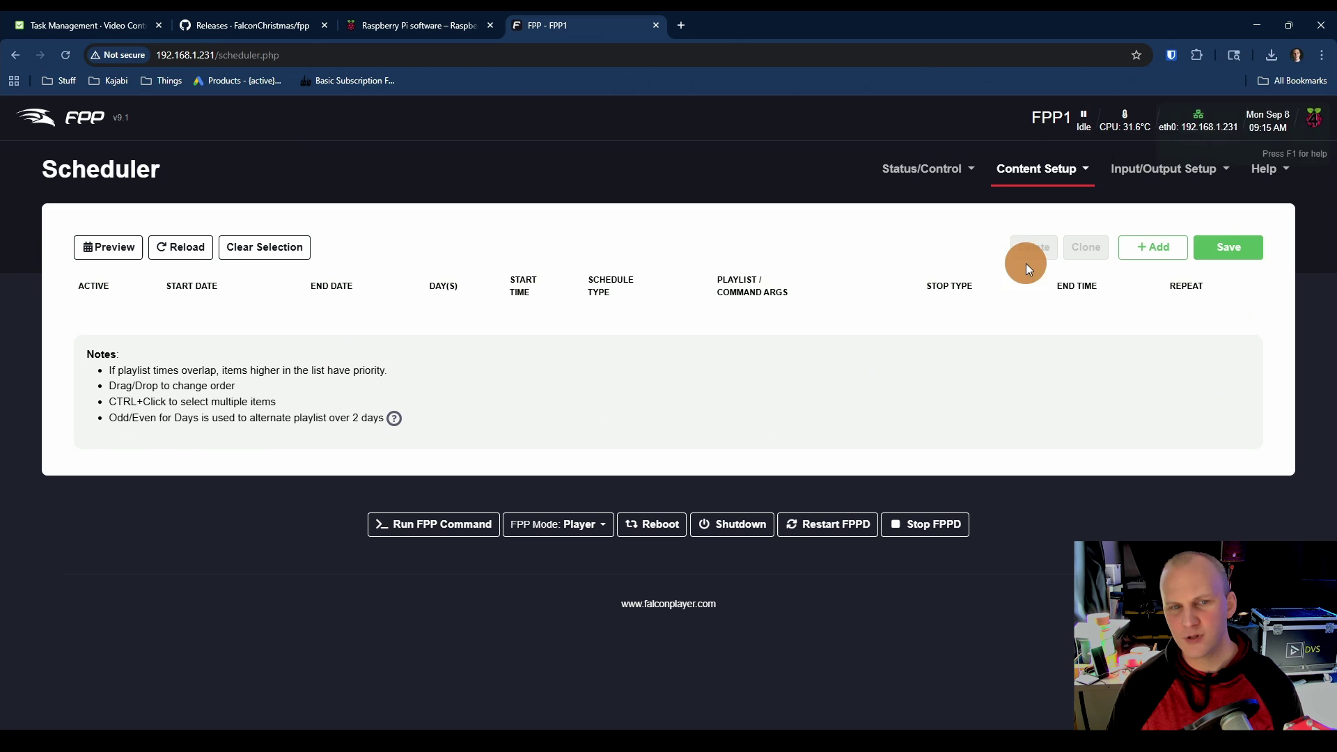
left_click(1141, 249)
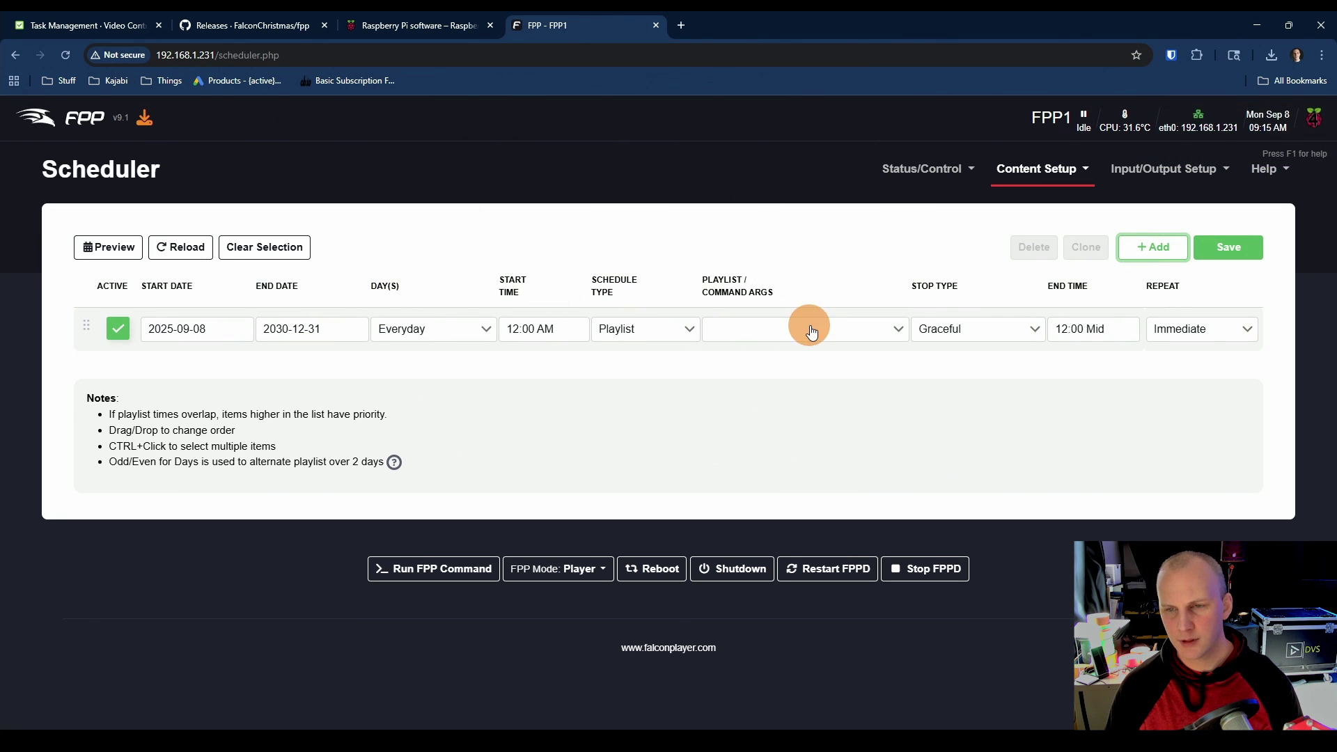
left_click(1018, 177)
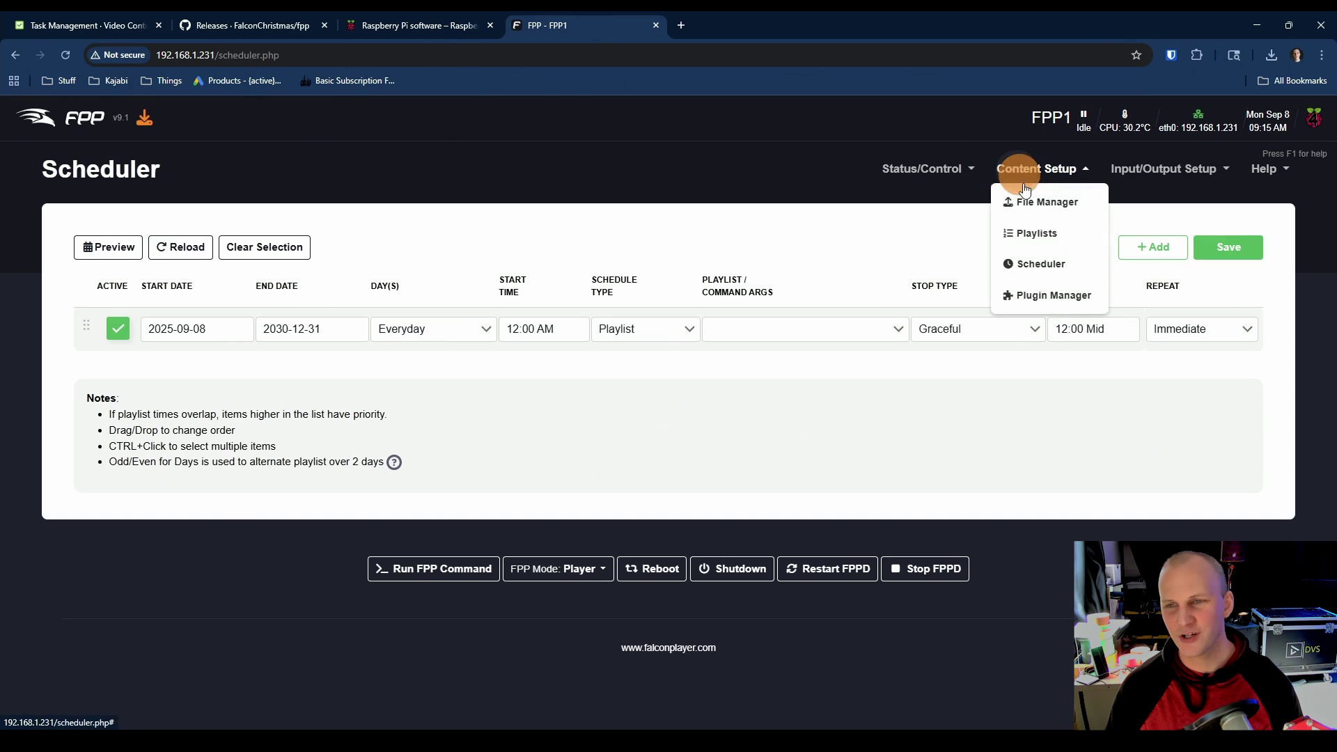
Step: Create a new playlist named 'Test'
left_click(1045, 231)
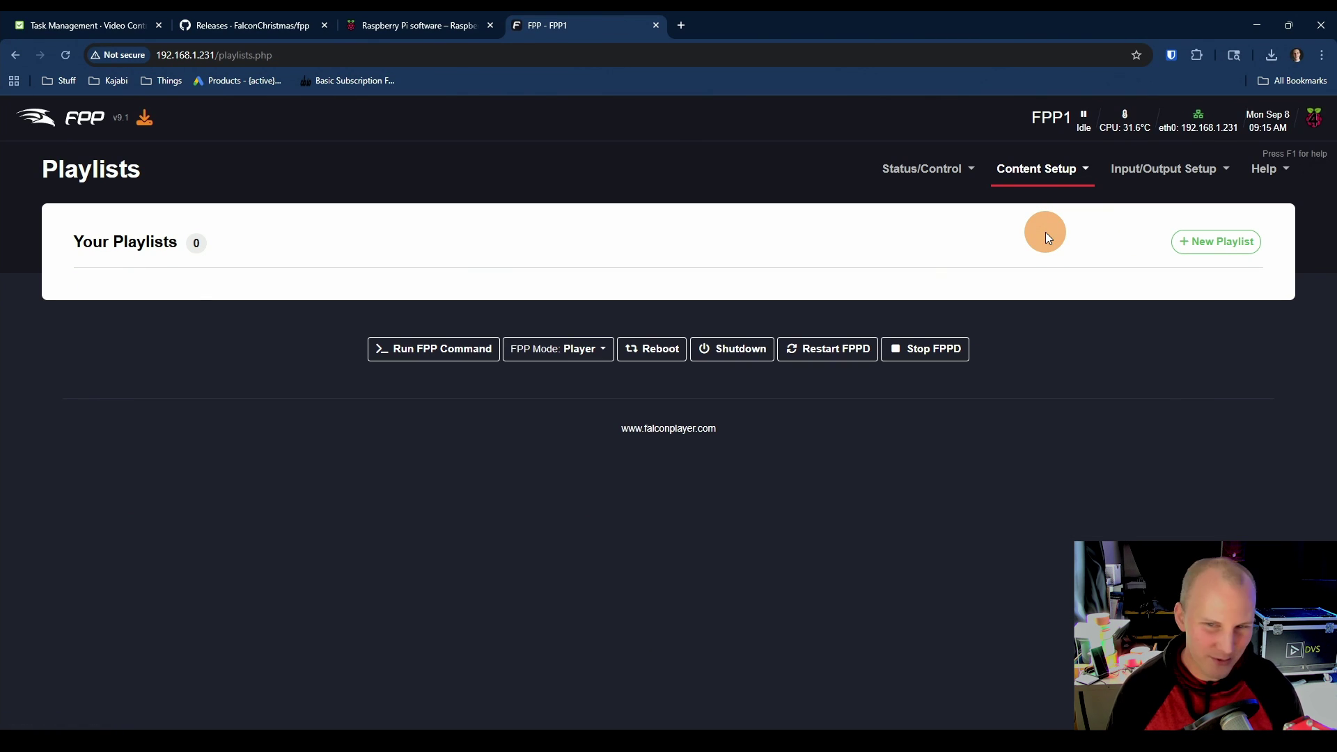
left_click(1216, 242)
left_click(496, 239)
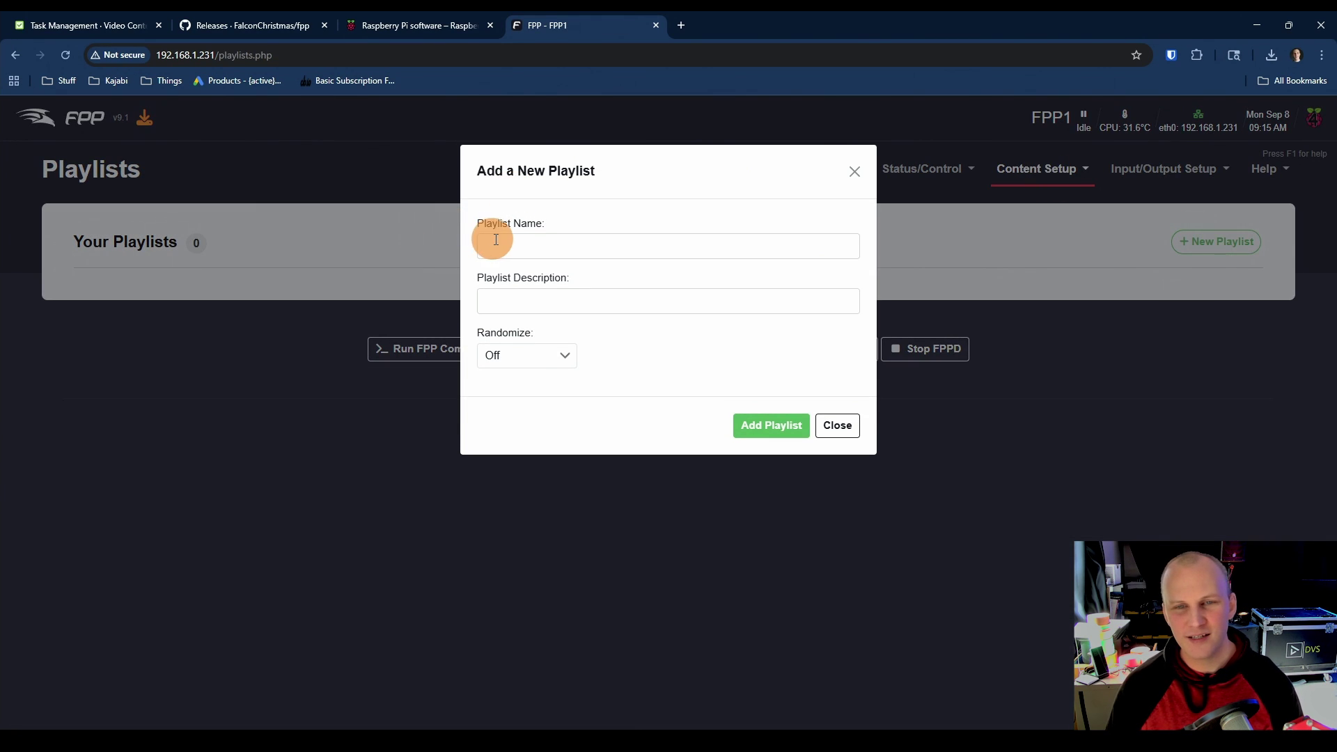
type("Test")
key("Tab")
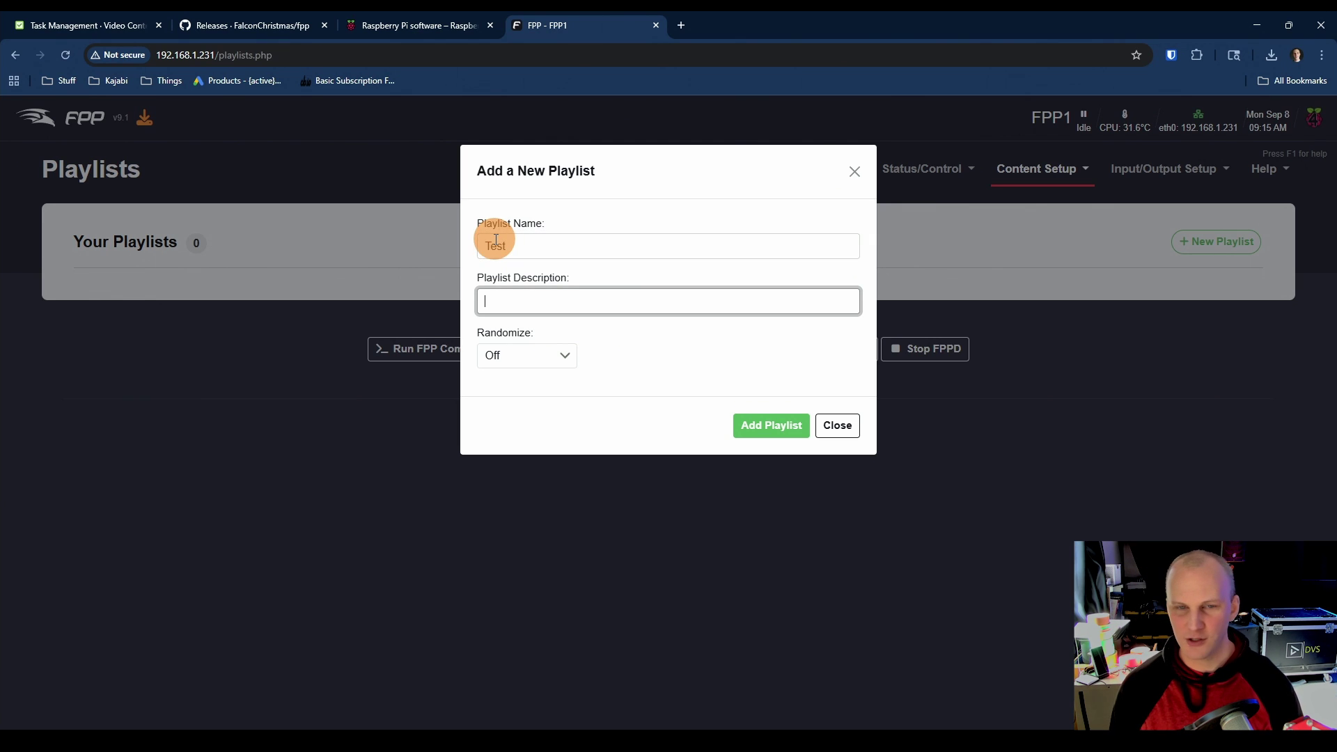
left_click(761, 438)
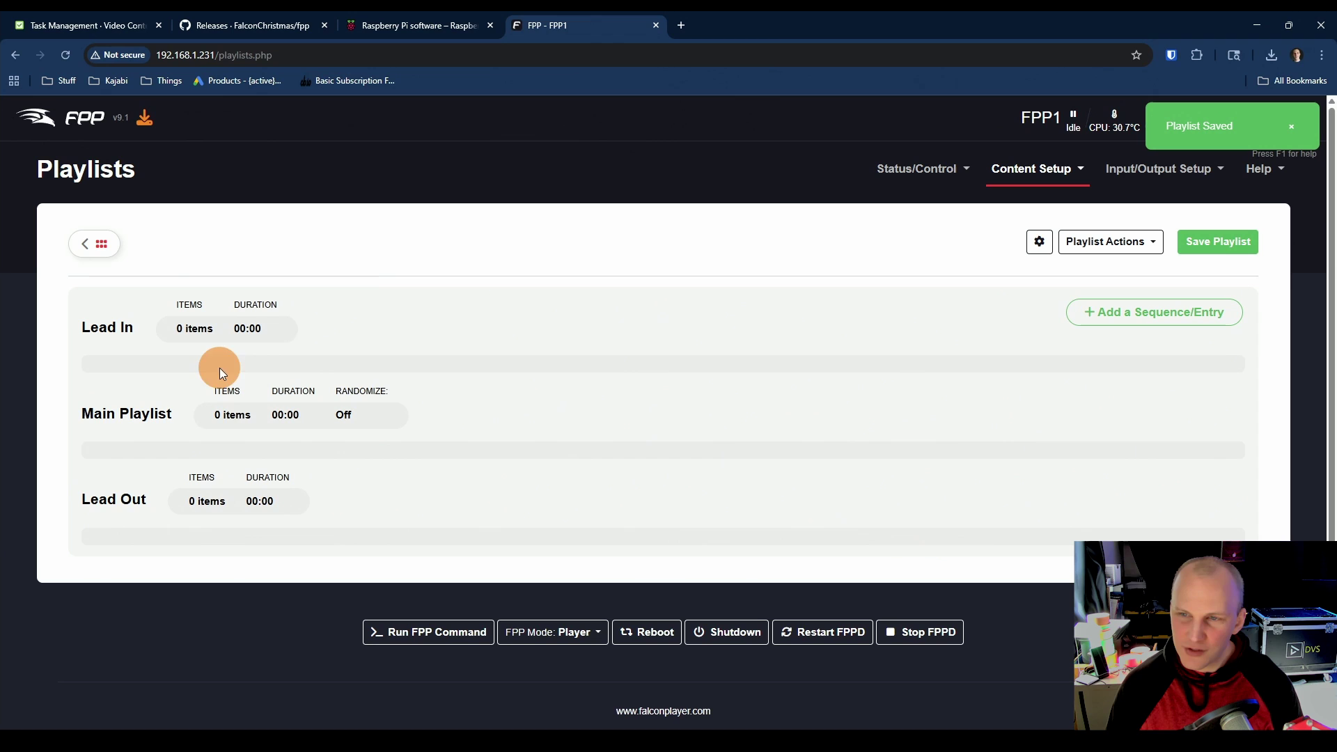
Step: Add a Sequence and Media entry for 02 - Oh Klahoma with default video output to Test
left_click(1075, 312)
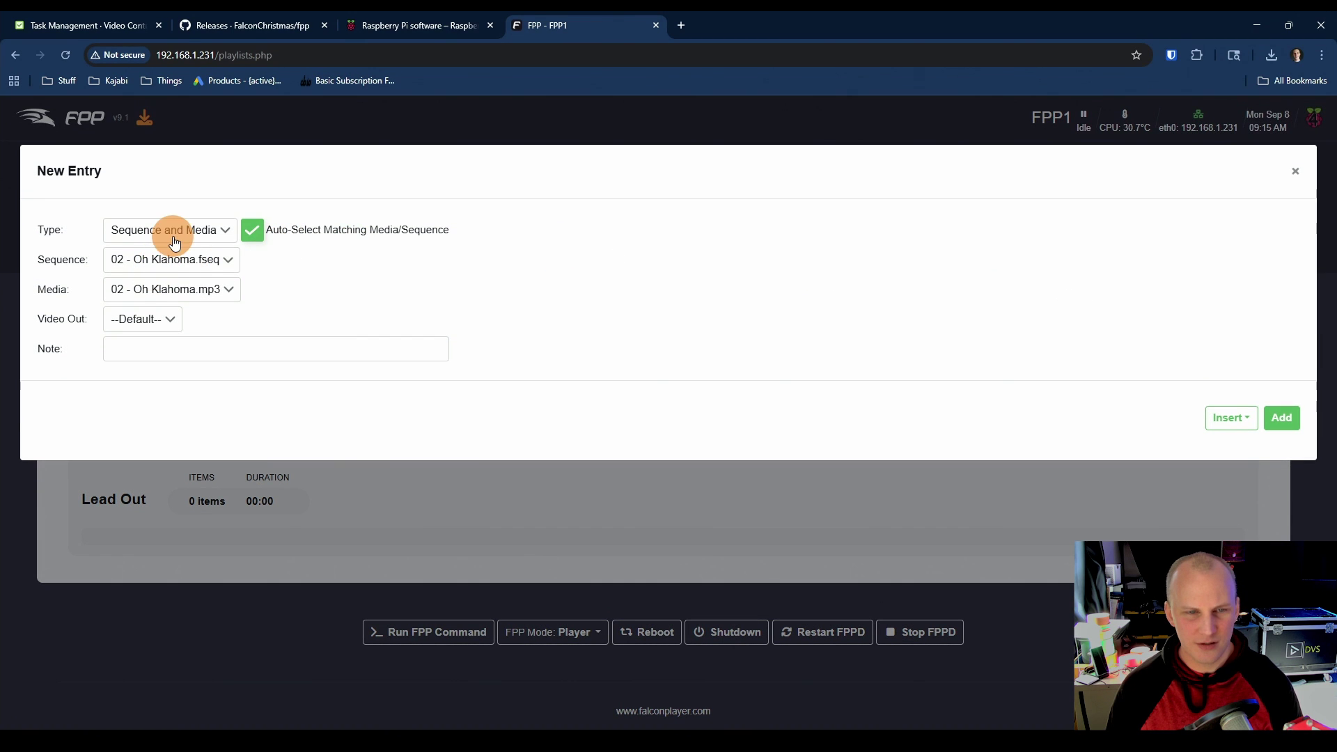
left_click(215, 228)
left_click(192, 224)
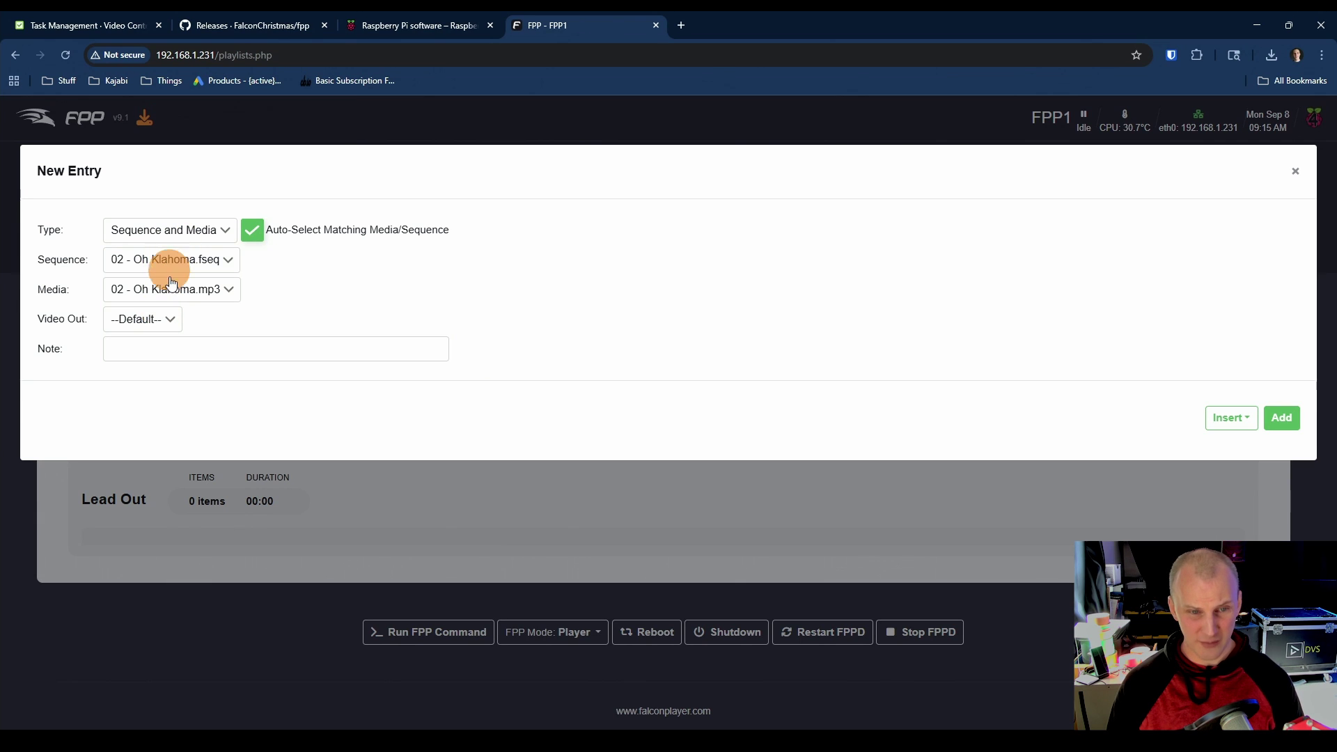
left_click(168, 348)
left_click(149, 320)
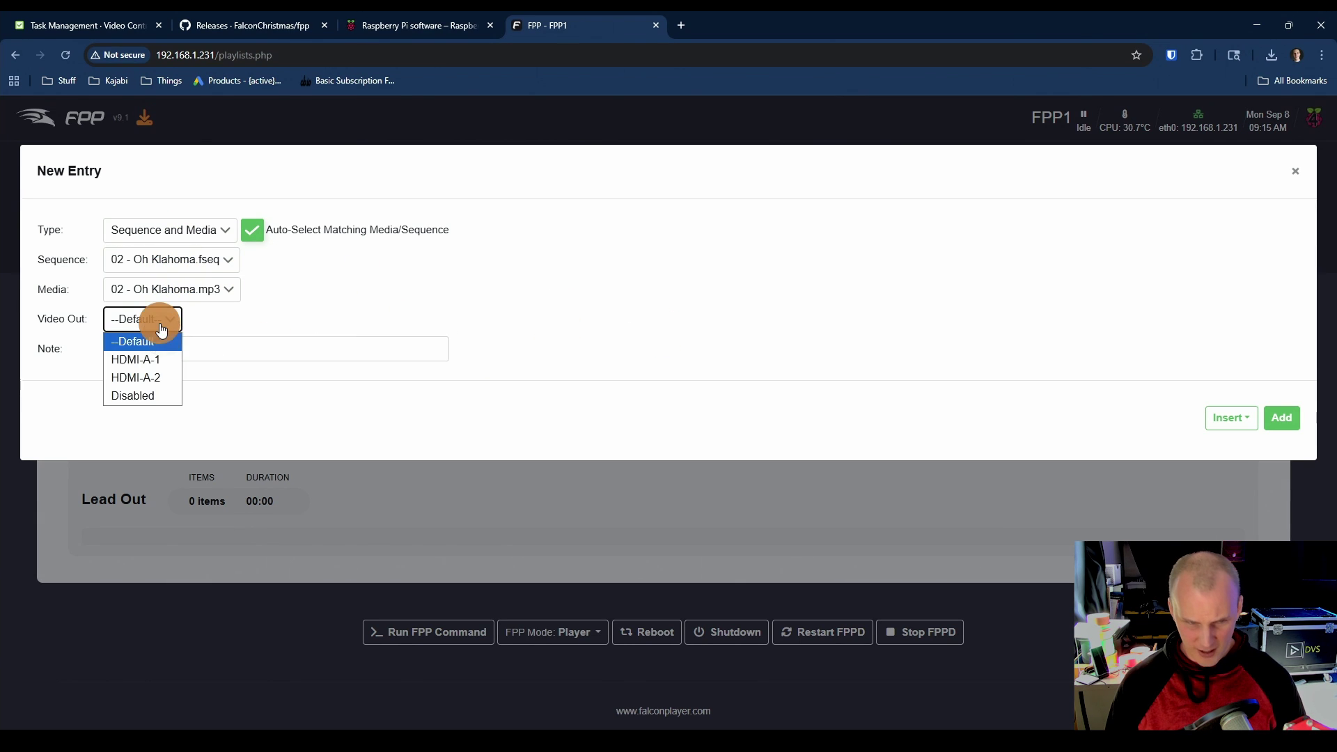
left_click(180, 317)
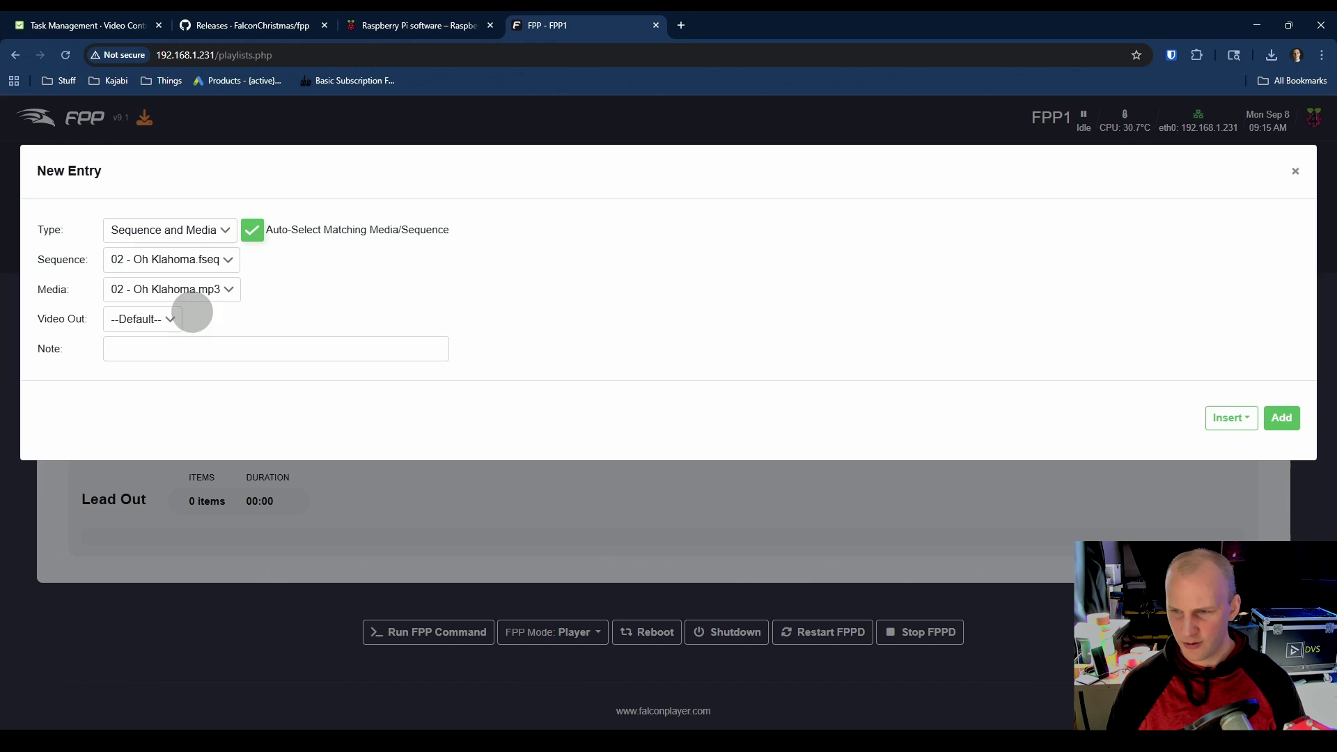
left_click(1276, 431)
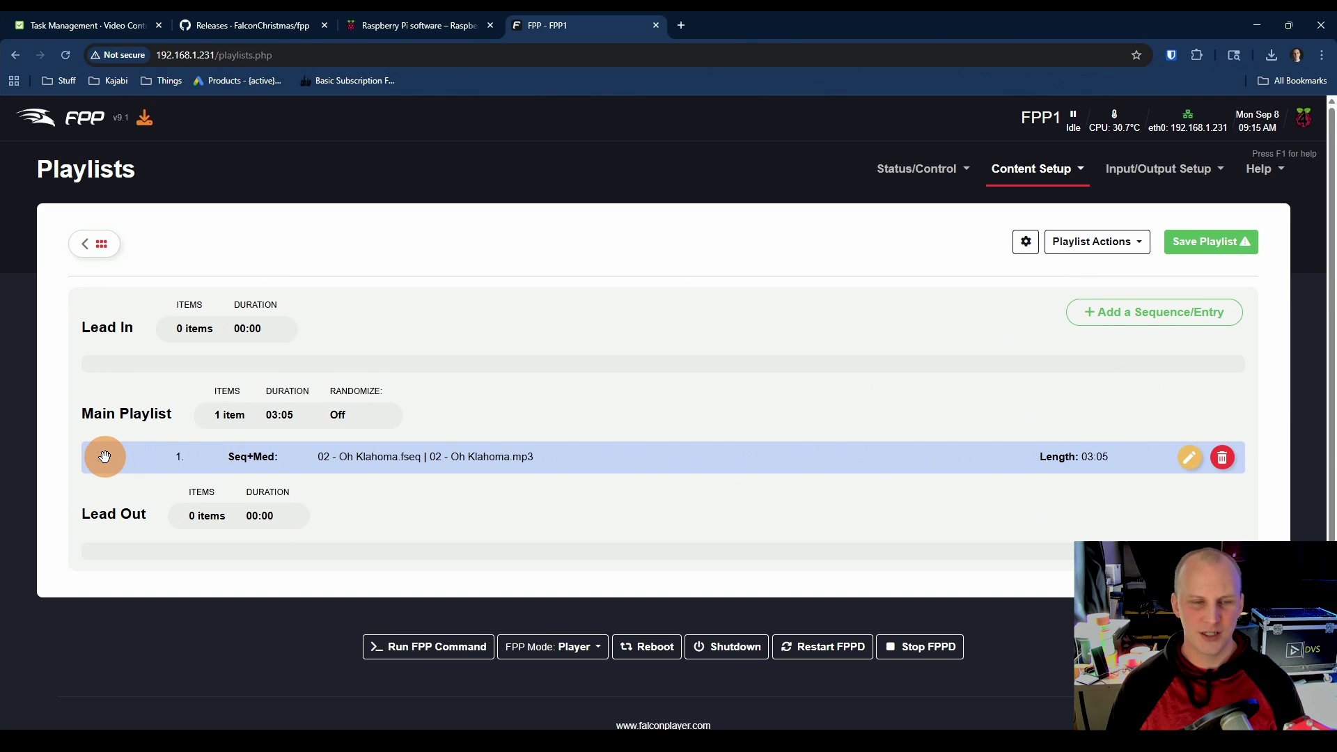
left_click_drag(96, 455, 102, 451)
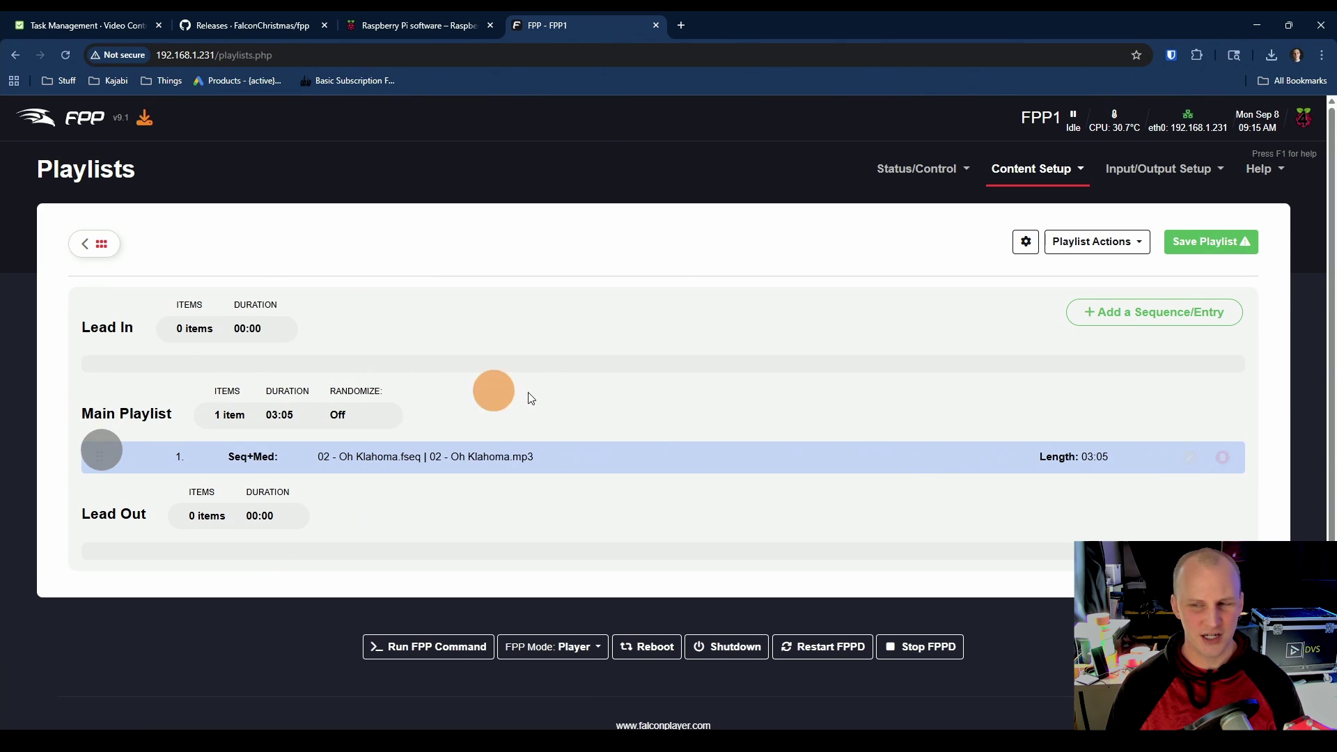
Step: Save the Test playlist and go to the Scheduler page
left_click(1196, 241)
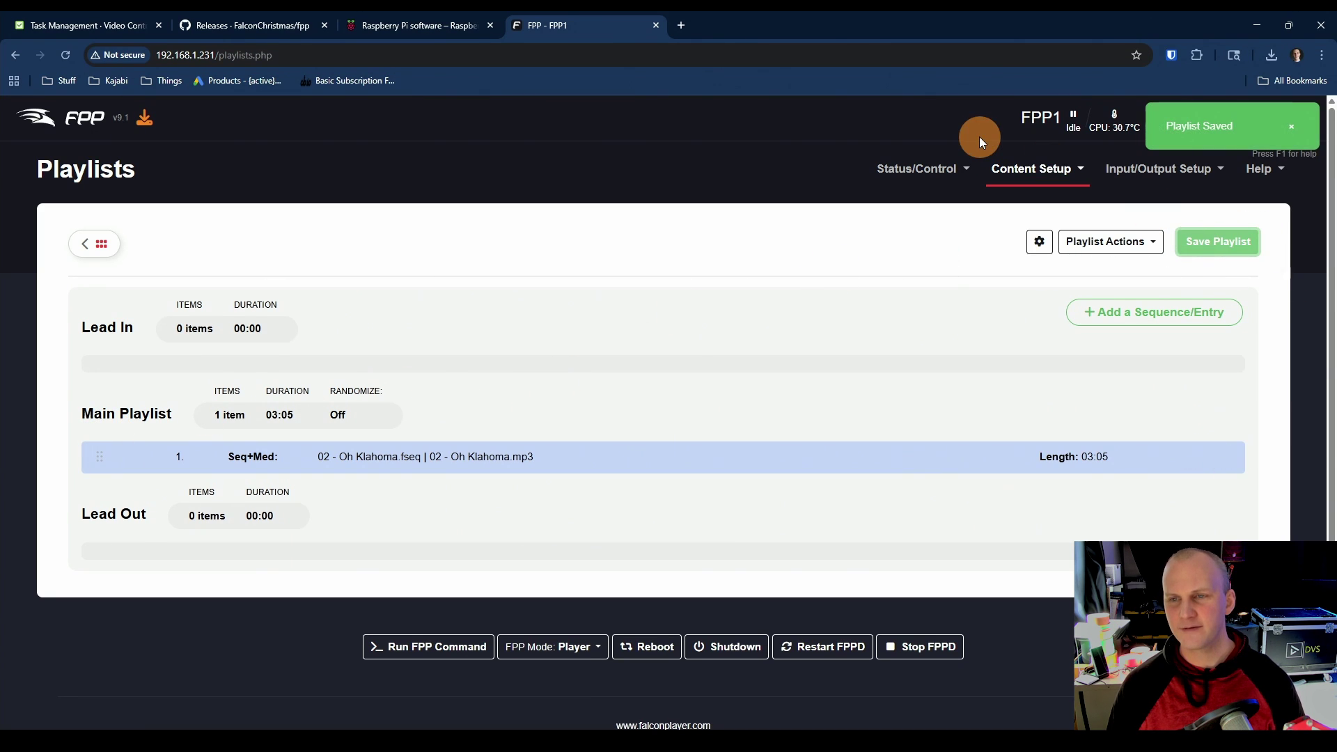
left_click(998, 173)
left_click(1012, 265)
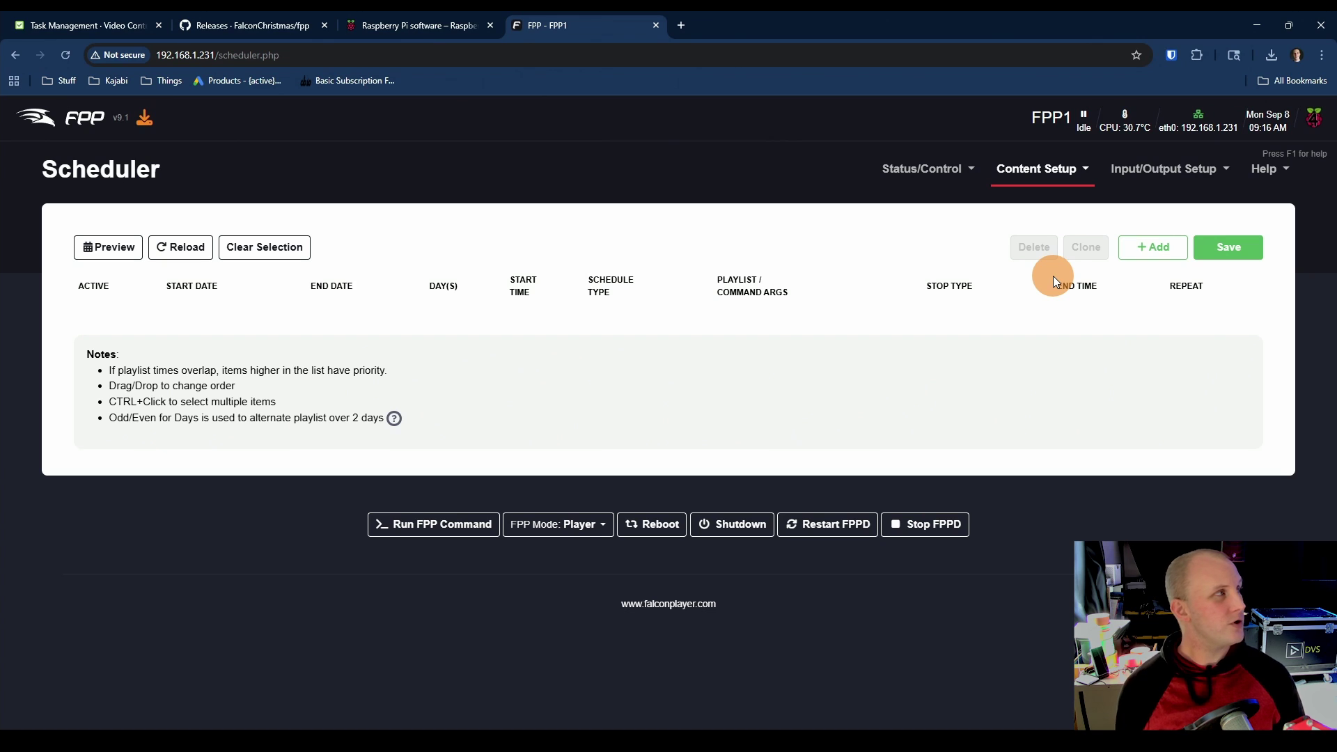
Step: Insert a schedule row: Everyday, 2025-09-08 to 2030-12-31, 12:00 AM to 12:00 Mid, no playlist
left_click(1157, 256)
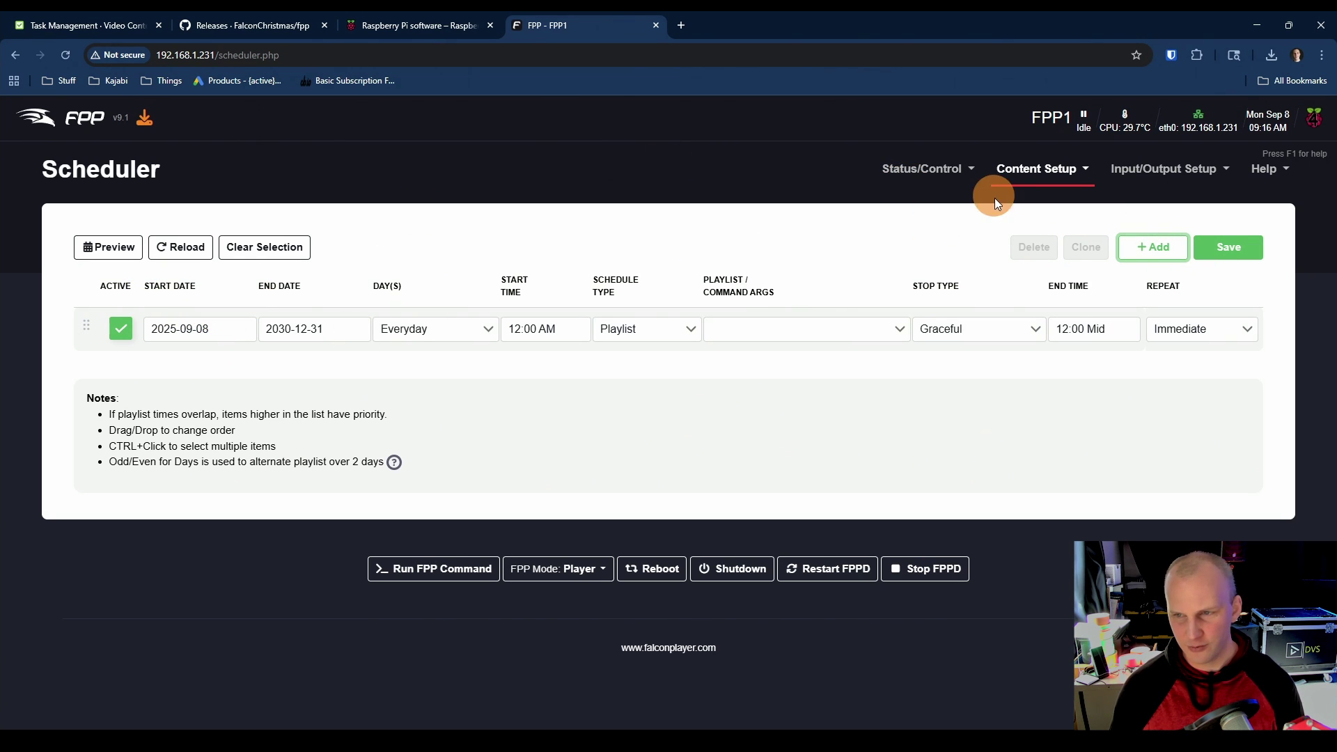
Step: Add a second schedule row and set both rows' Day(s) to Day Mask
left_click(1133, 246)
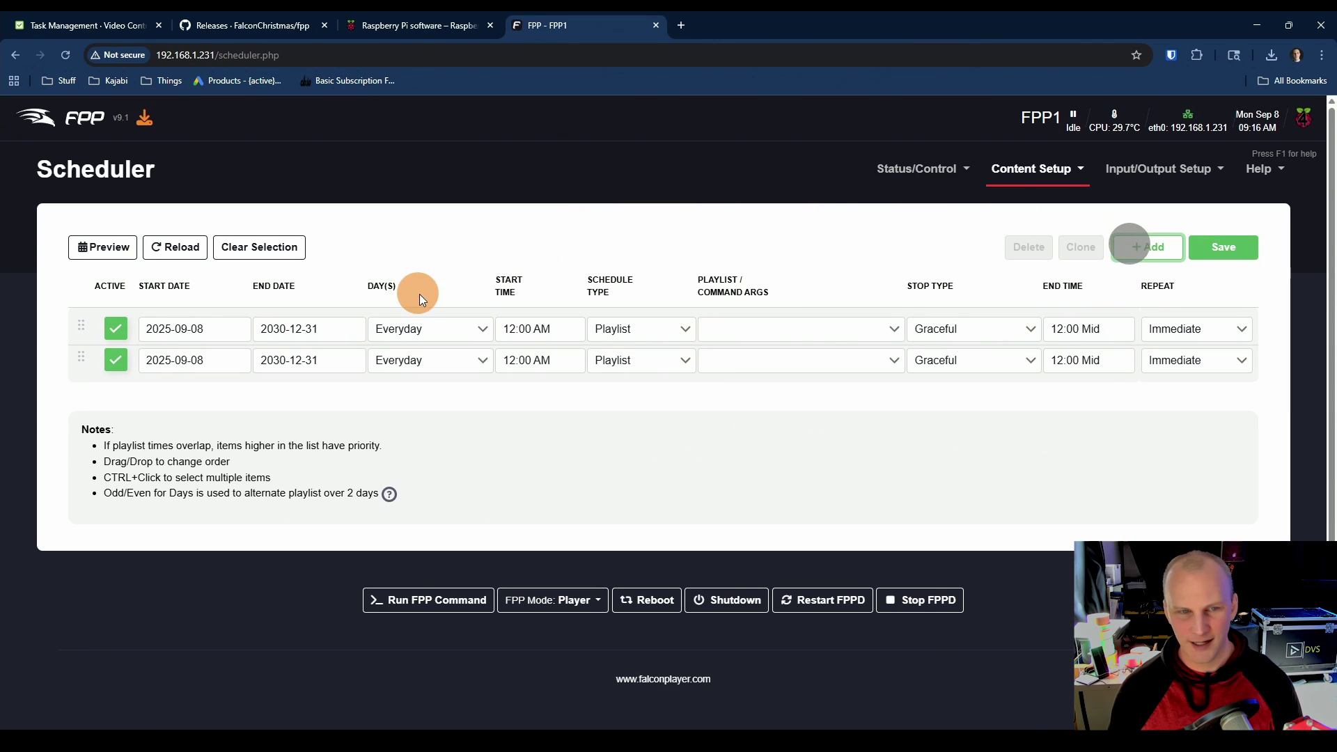
left_click(167, 330)
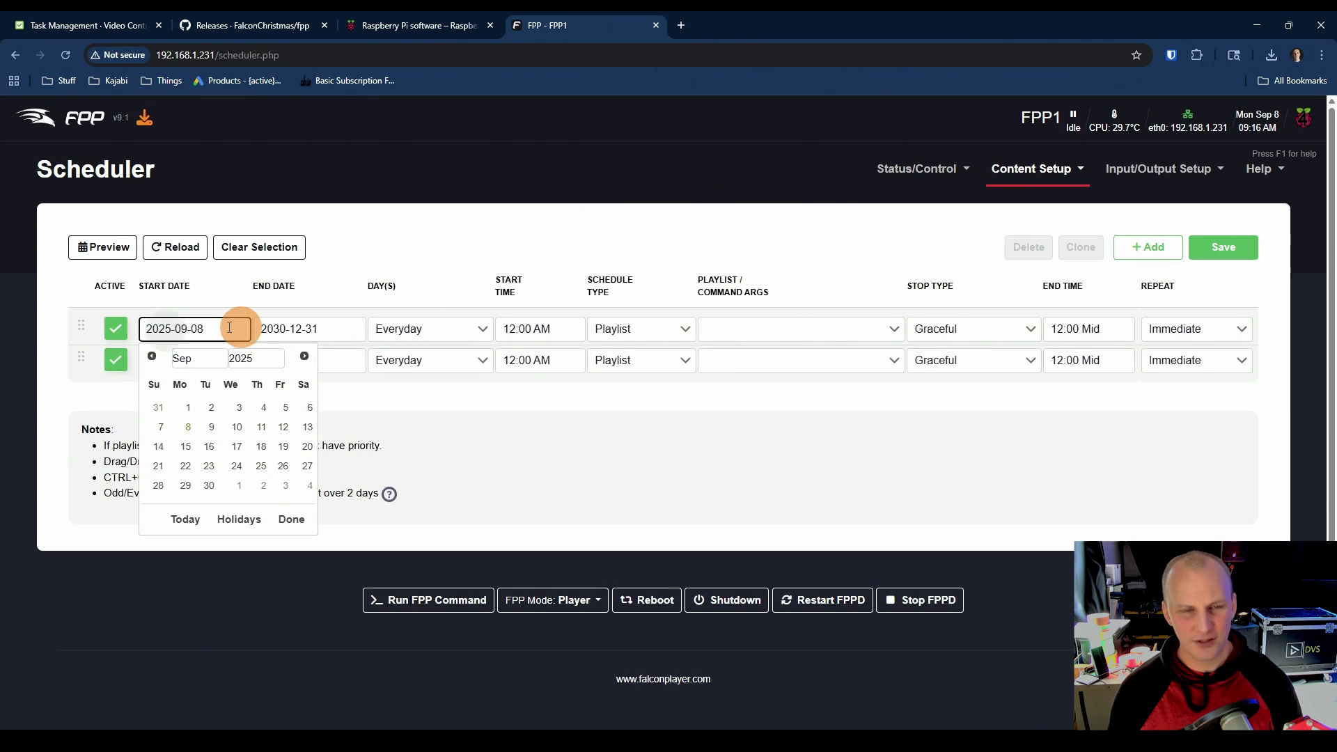
left_click(275, 328)
left_click(367, 286)
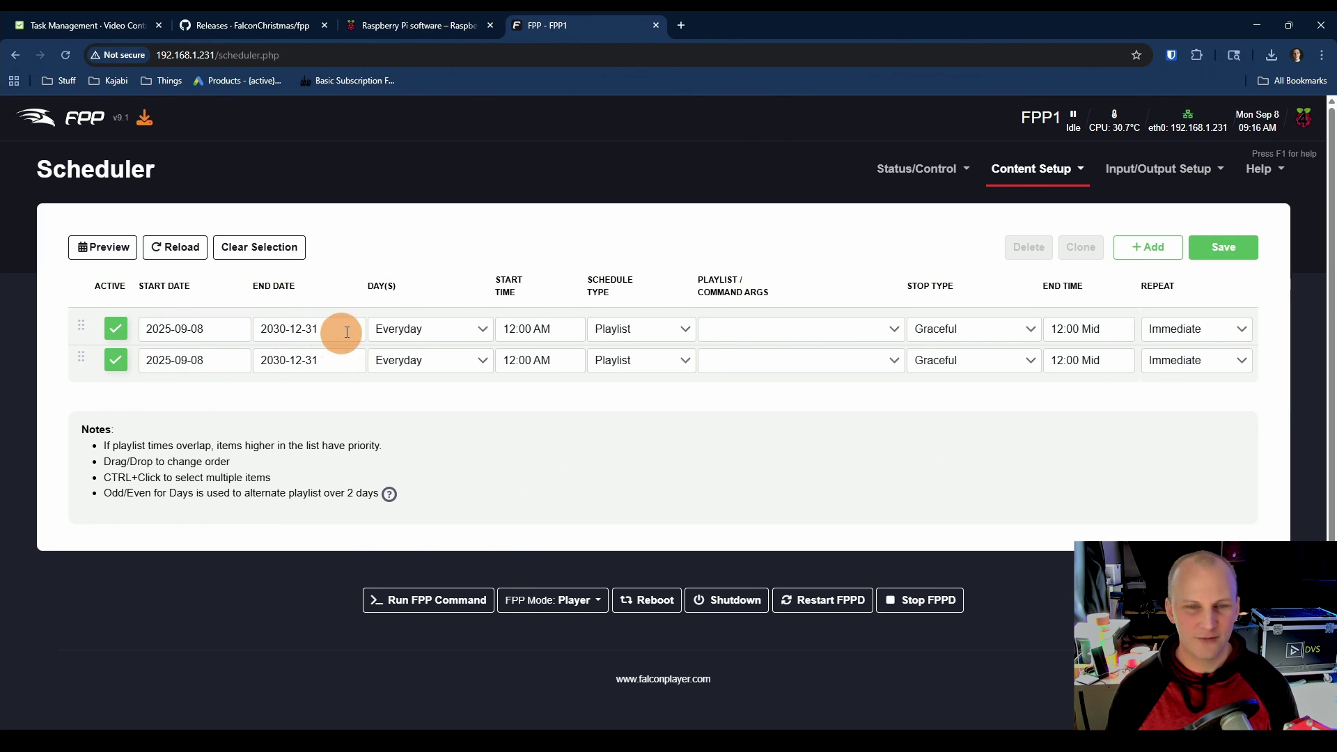
left_click(398, 330)
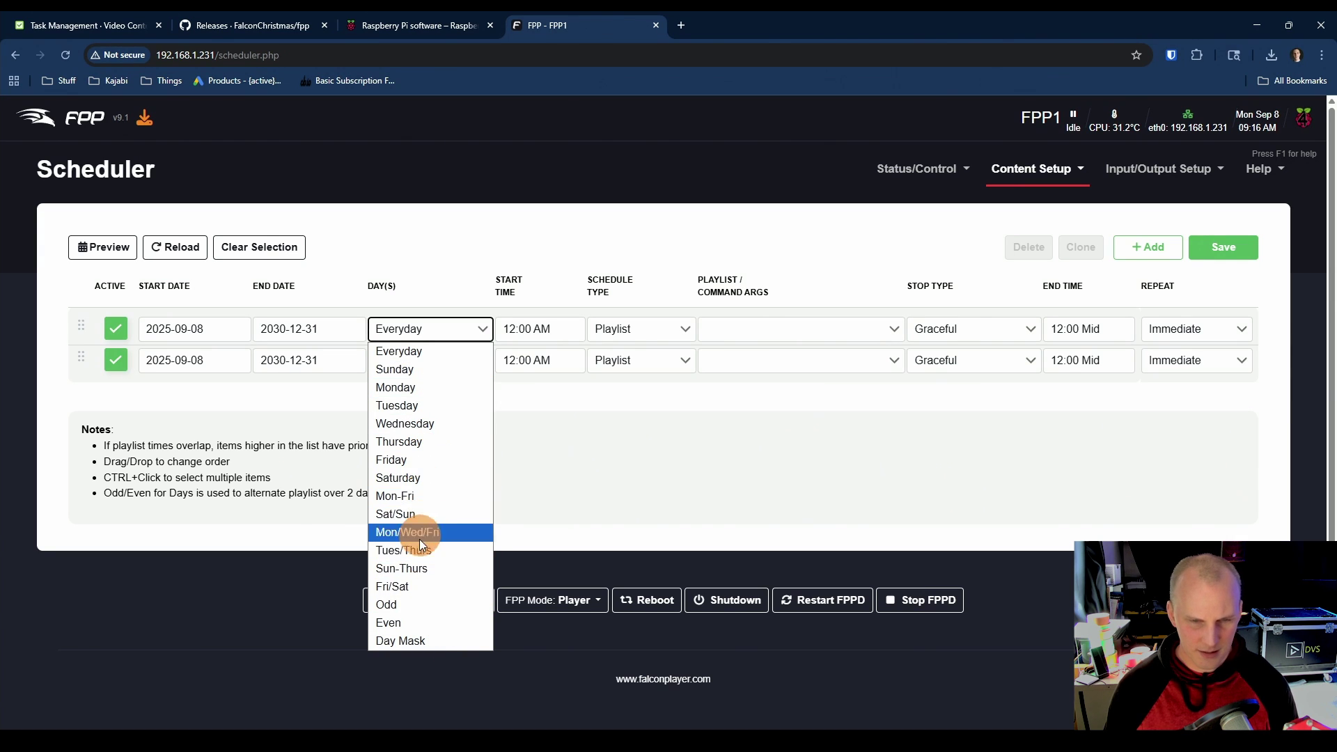
left_click(416, 638)
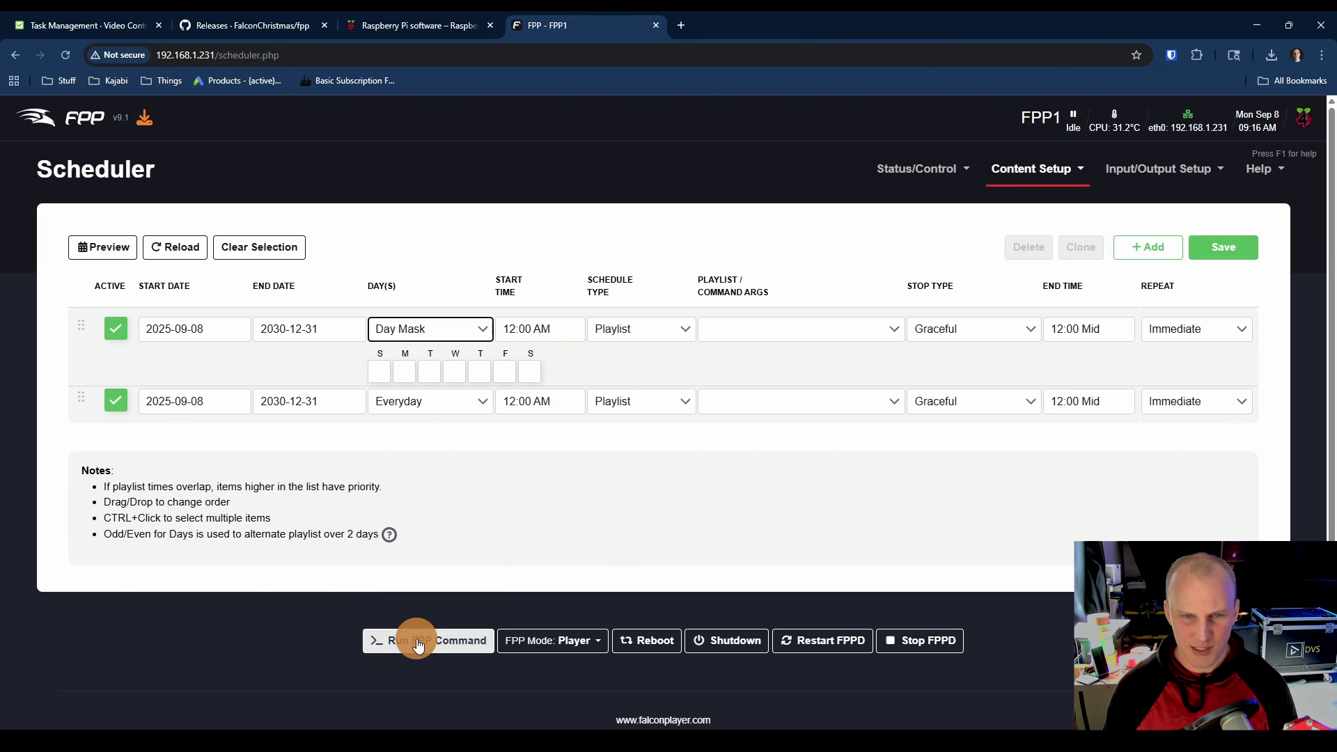
left_click(431, 406)
left_click(436, 713)
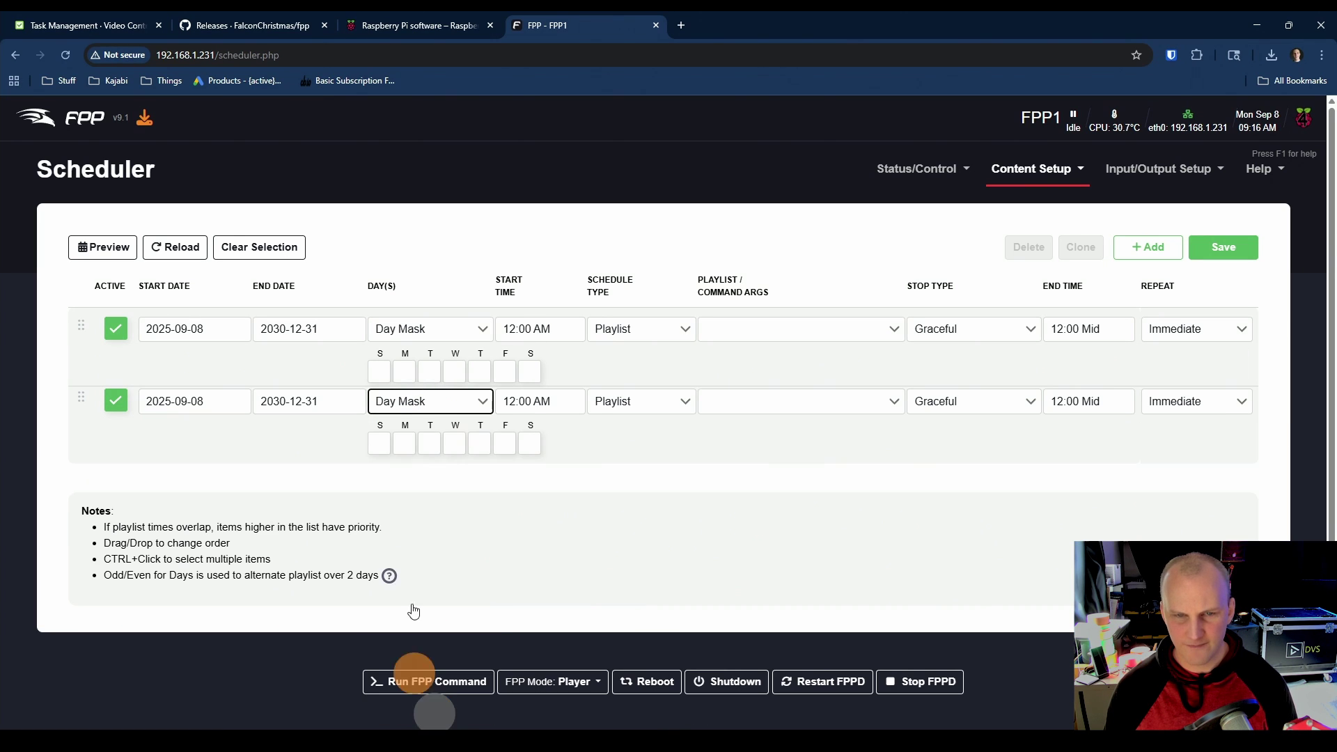
Step: Tick Monday–Thursday on the first schedule and Friday, Saturday, Sunday on the second
left_click(407, 373)
left_click(430, 371)
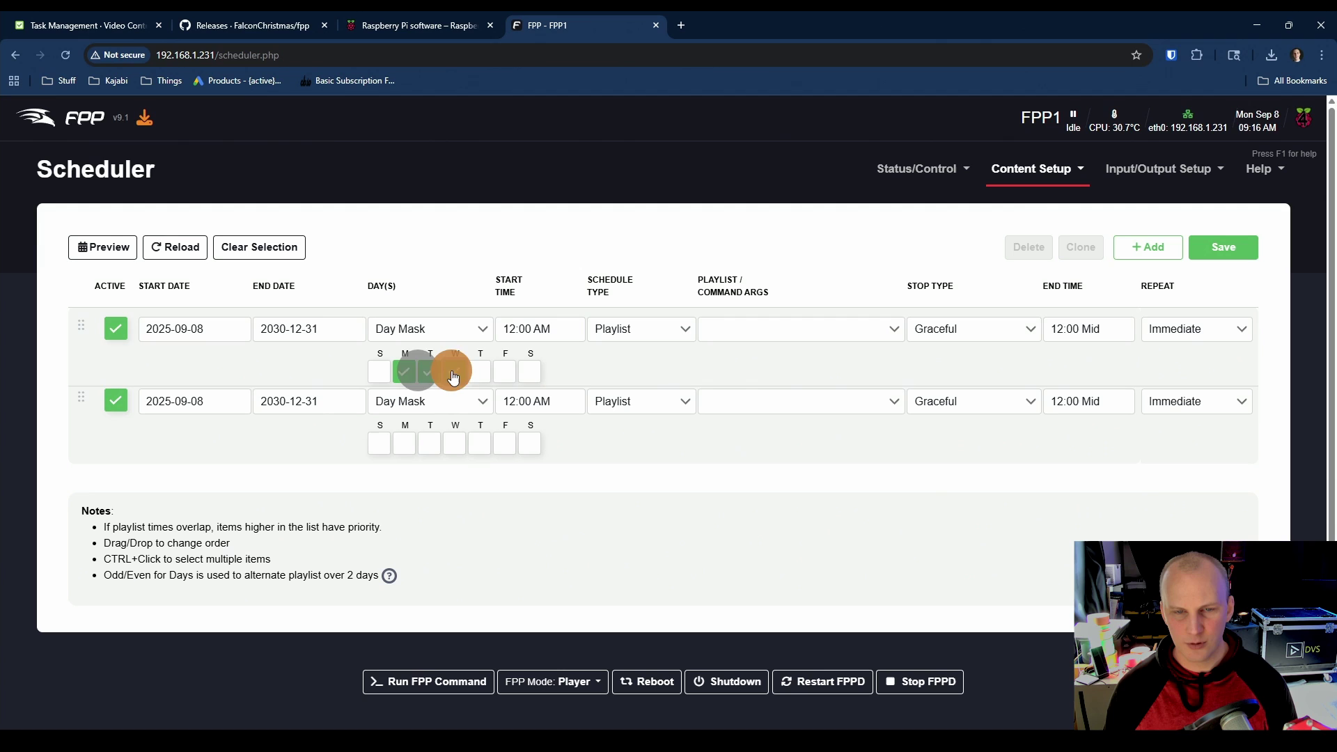
left_click(453, 371)
left_click(479, 371)
left_click(506, 443)
left_click(524, 445)
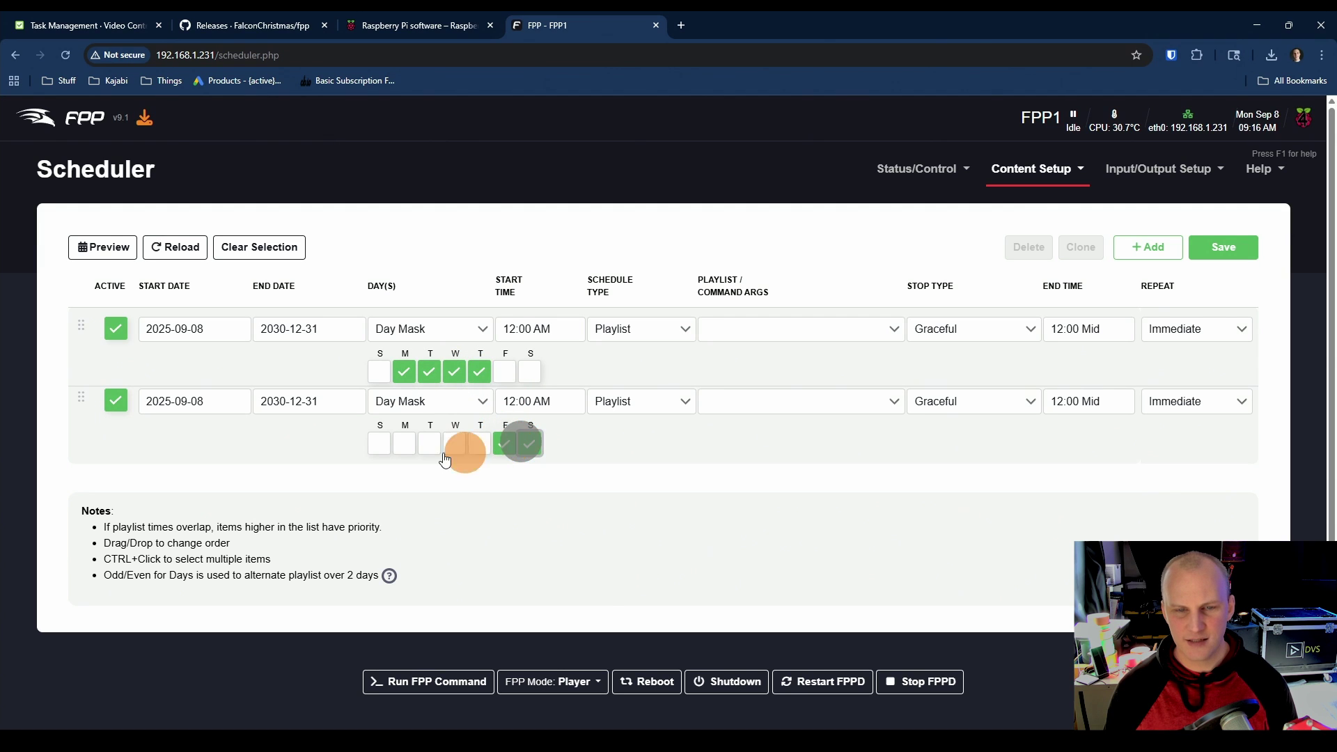
left_click(379, 443)
Step: Set the first schedule's start time to 05:00 PM and the second's to 05:00 AM
left_click(522, 333)
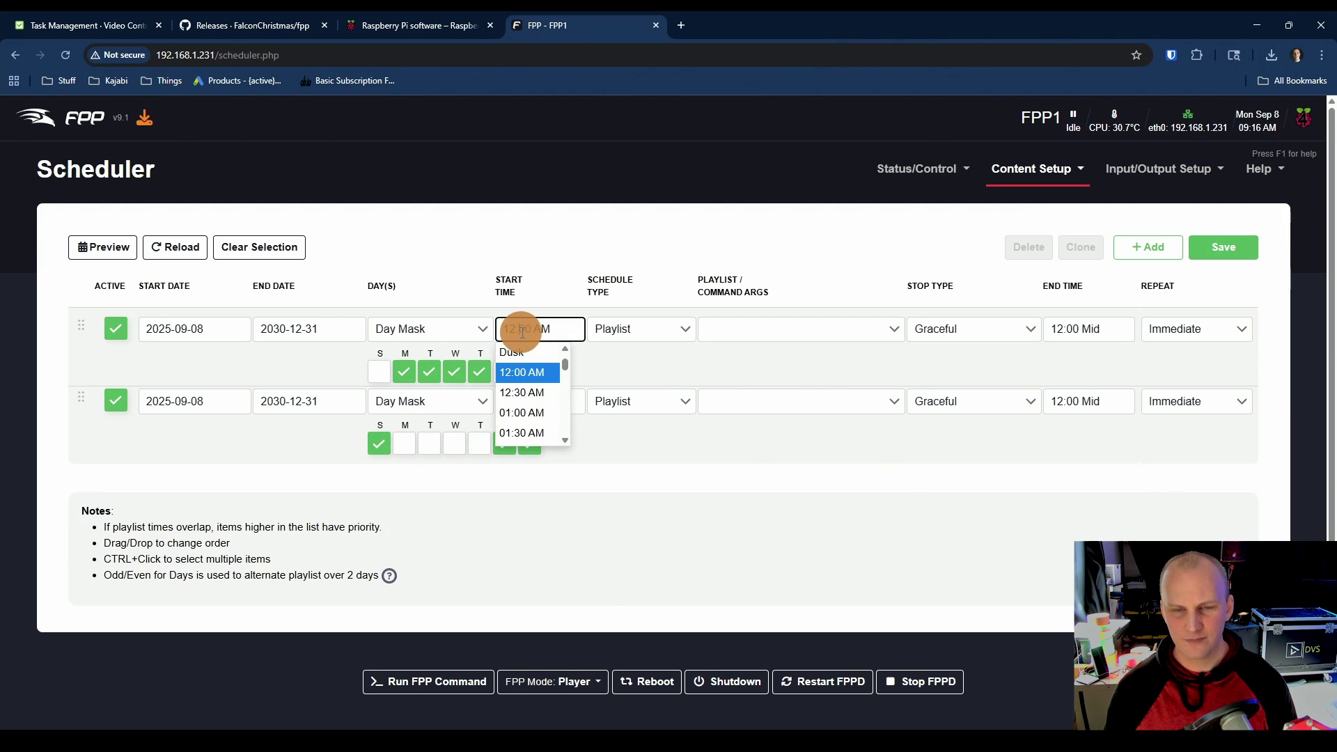
double_click(527, 330)
scroll(544, 376, "down", 6)
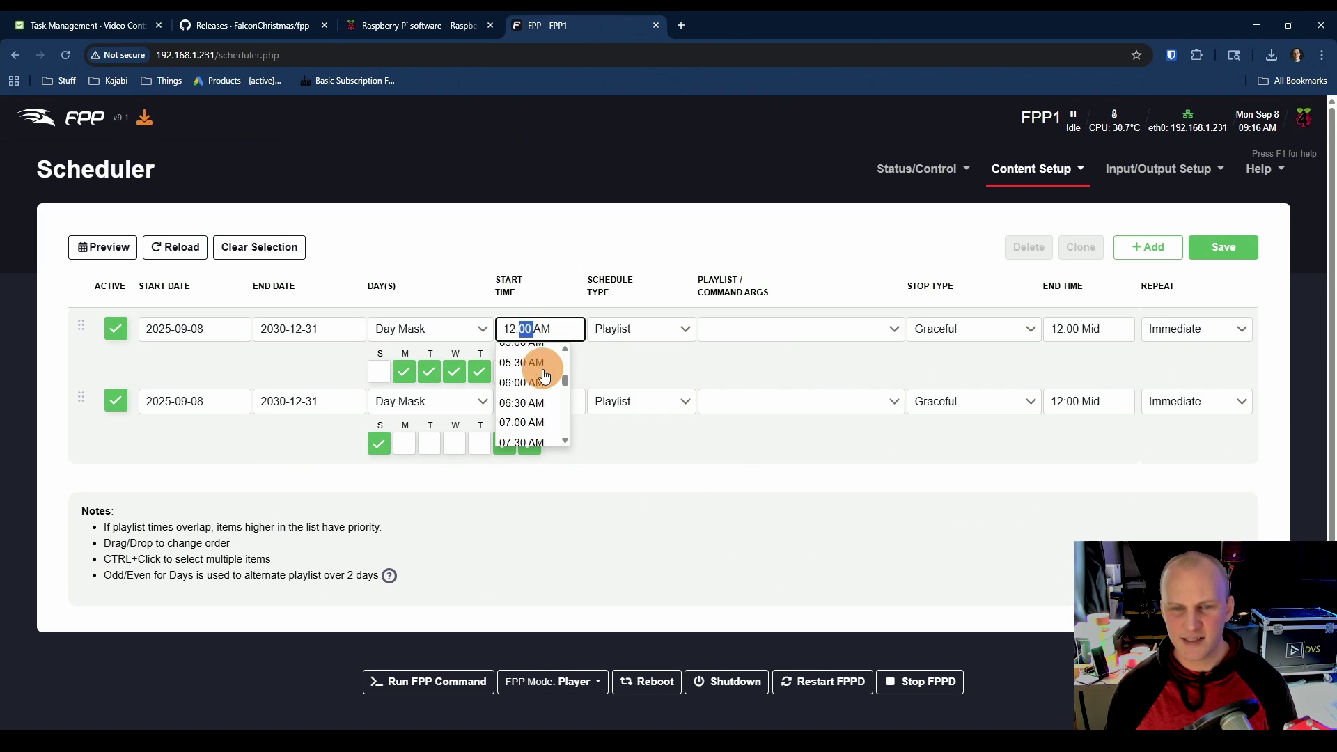
scroll(543, 376, "down", 5)
left_click(522, 376)
left_click(529, 402)
scroll(522, 445, "up", 2)
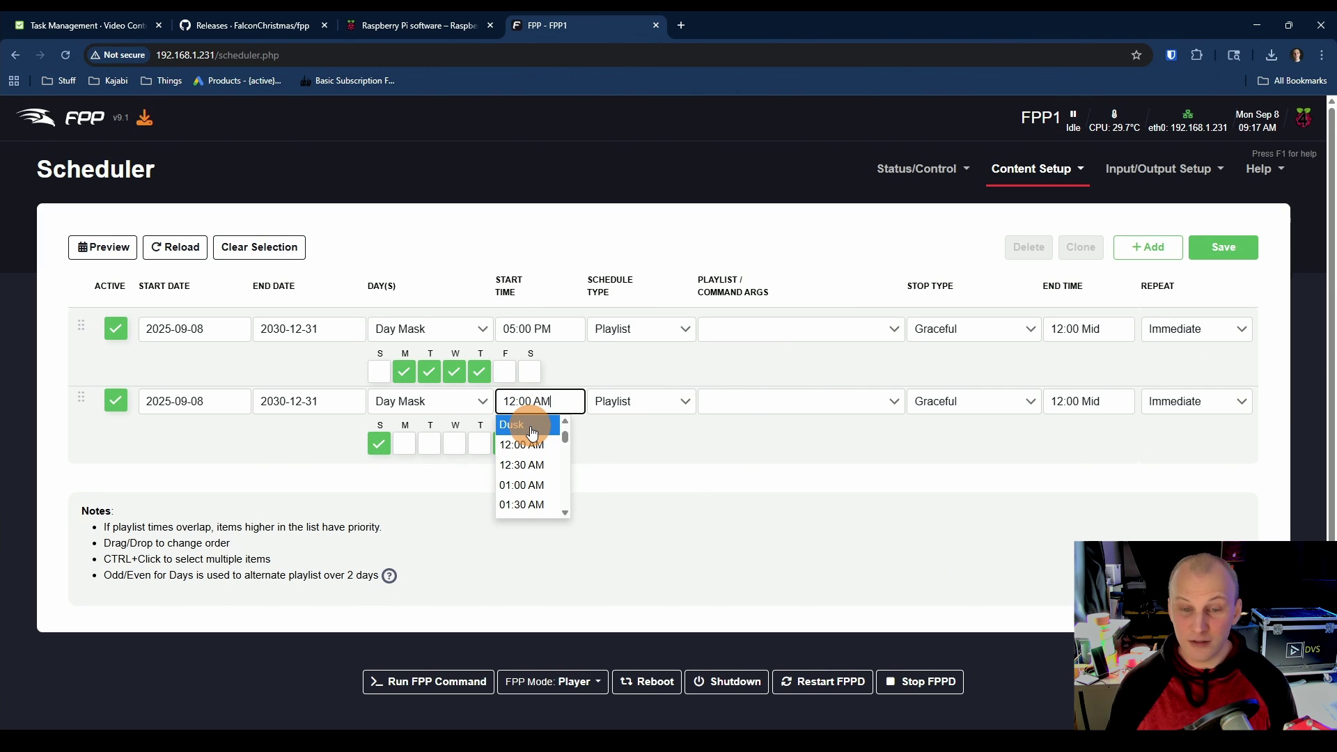
scroll(550, 473, "down", 4)
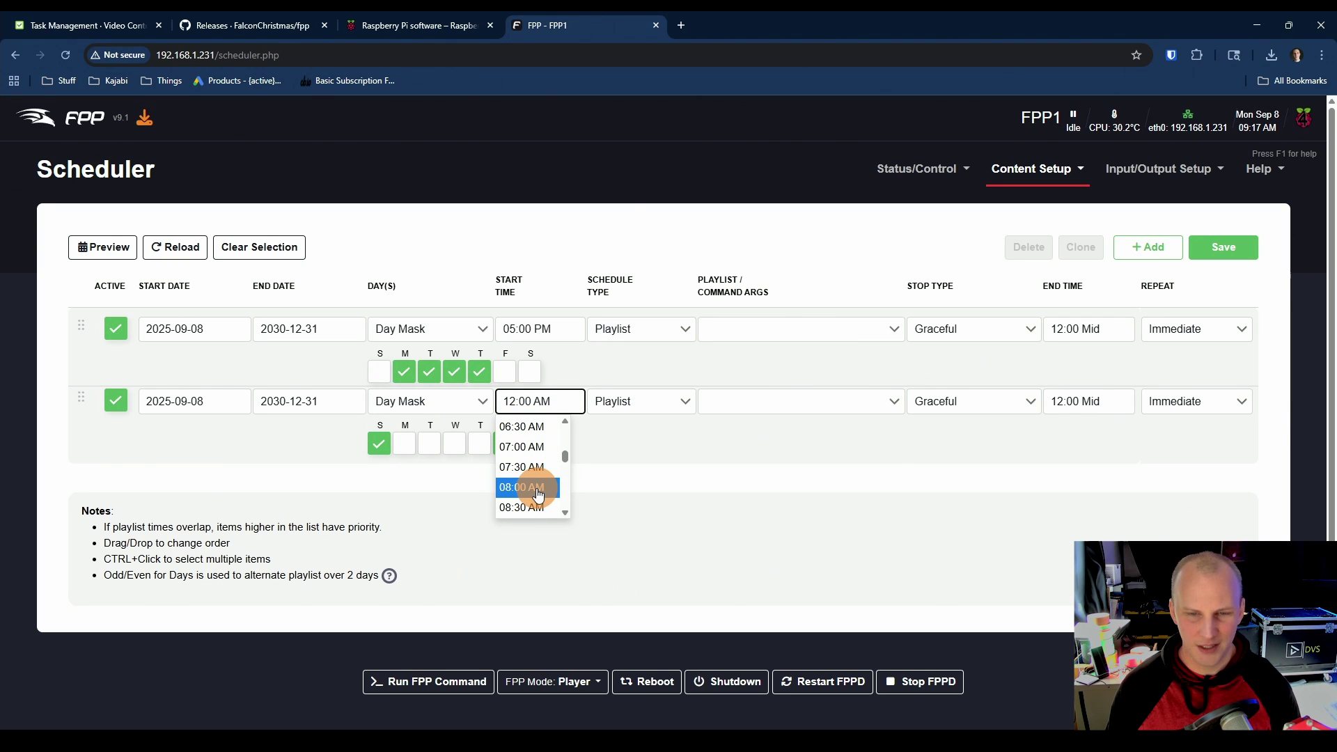
scroll(534, 465, "up", 2)
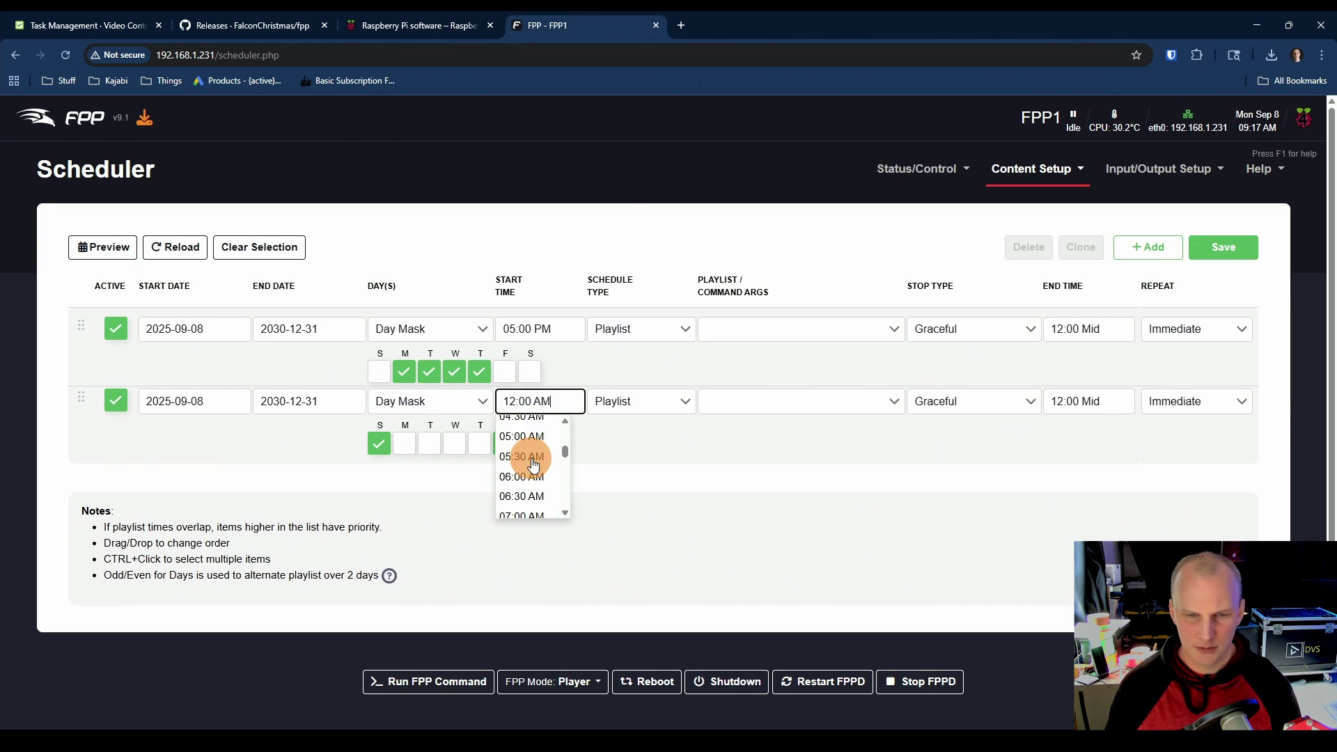
left_click(508, 428)
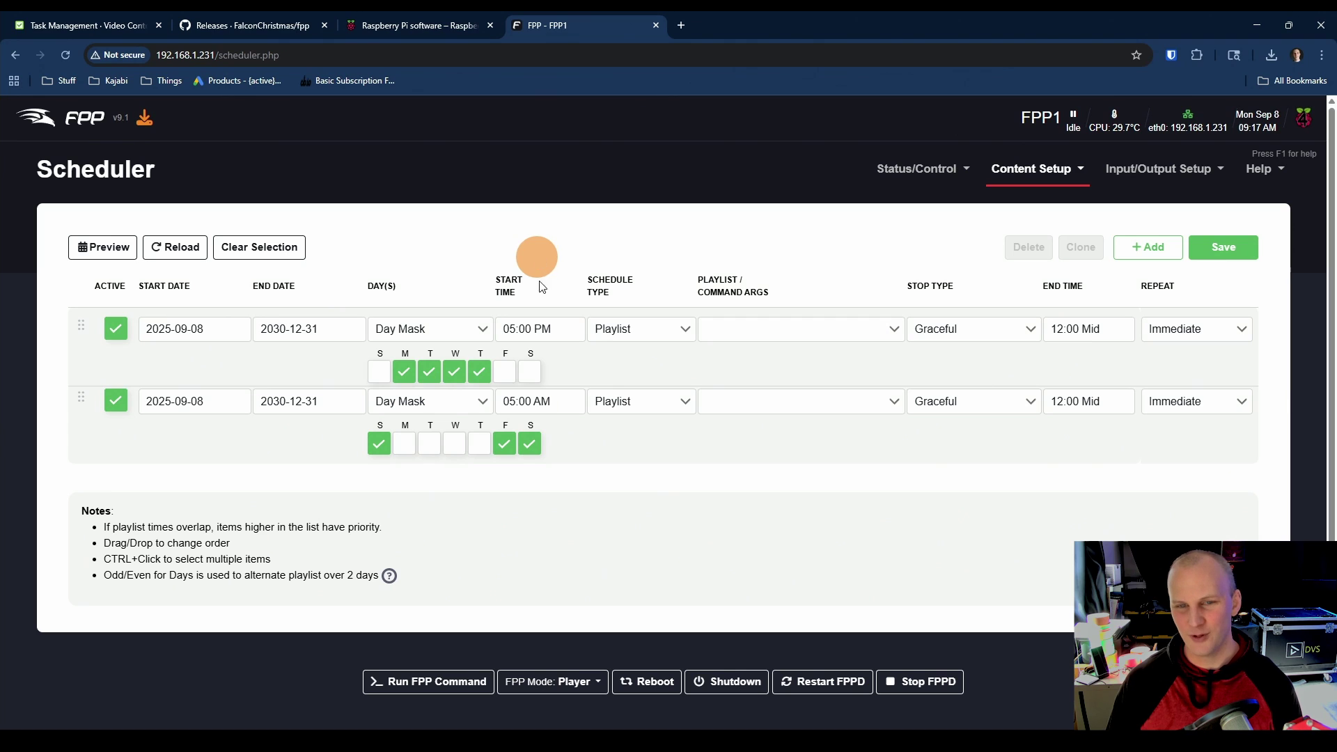
Step: Assign the Test playlist to both schedules, keeping Playlist as the type
left_click(615, 338)
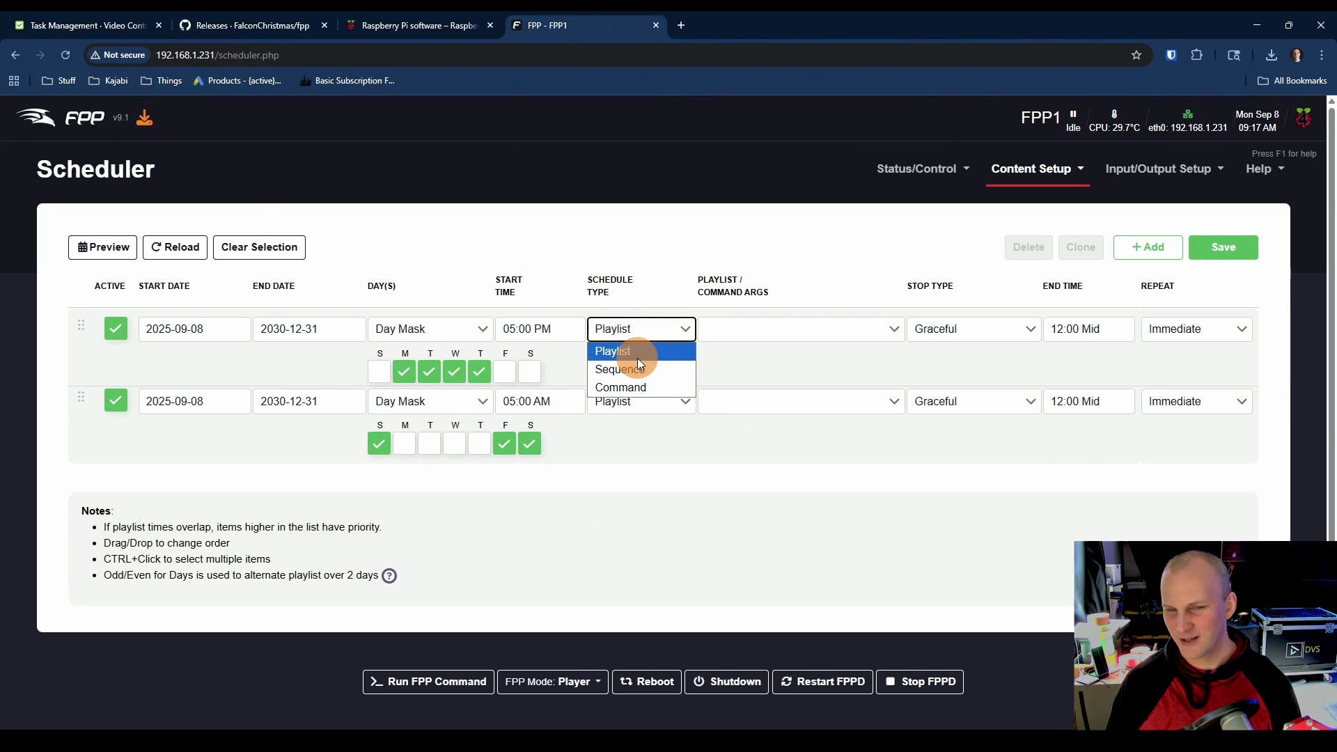
left_click(637, 356)
left_click(621, 362)
left_click(751, 336)
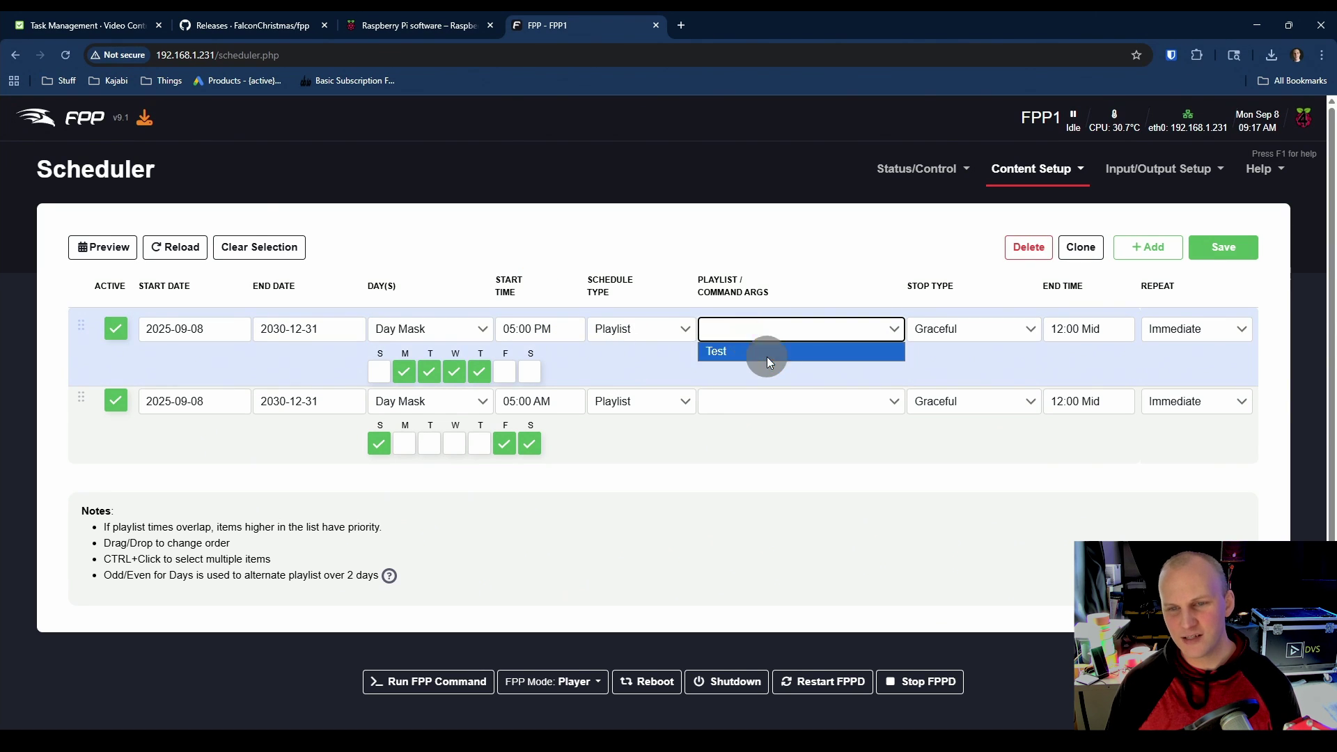
left_click(767, 352)
left_click(766, 400)
left_click(767, 419)
left_click(642, 370)
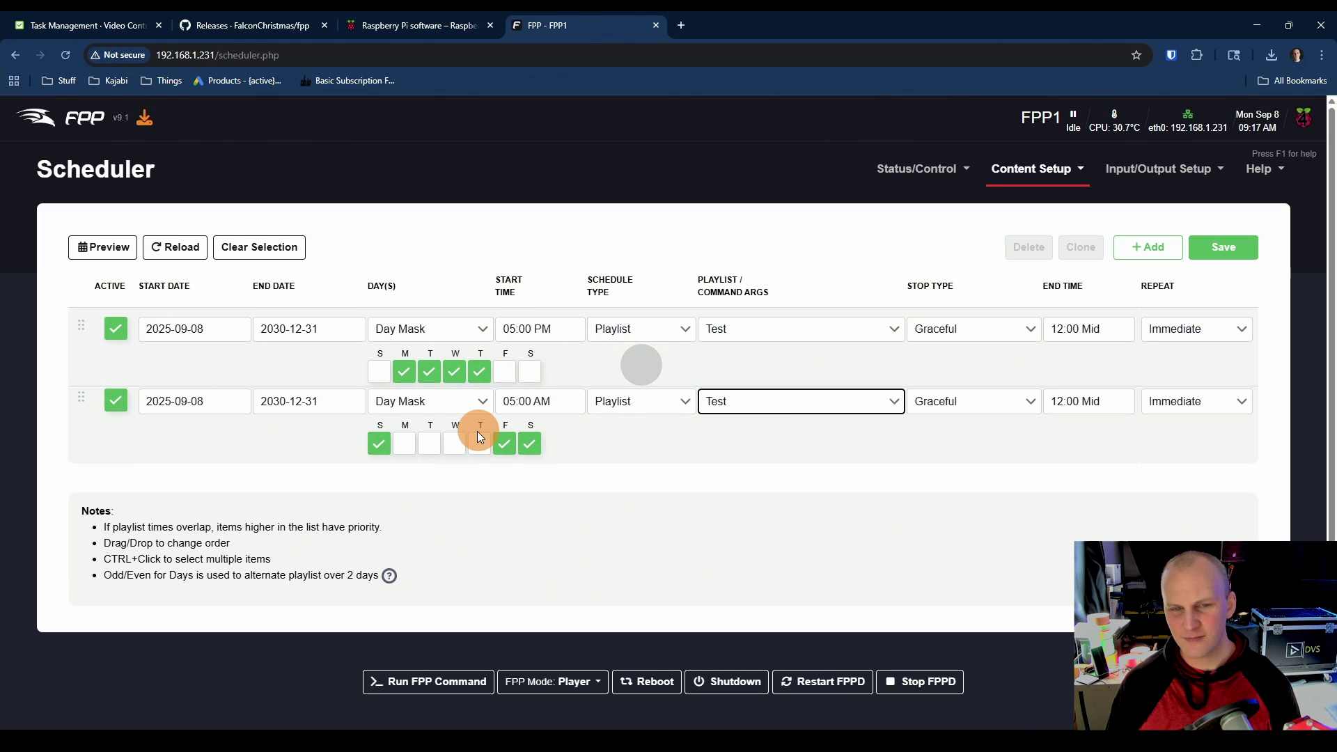
Step: Correct the second schedule's start time to 05:00 PM
left_click(532, 401)
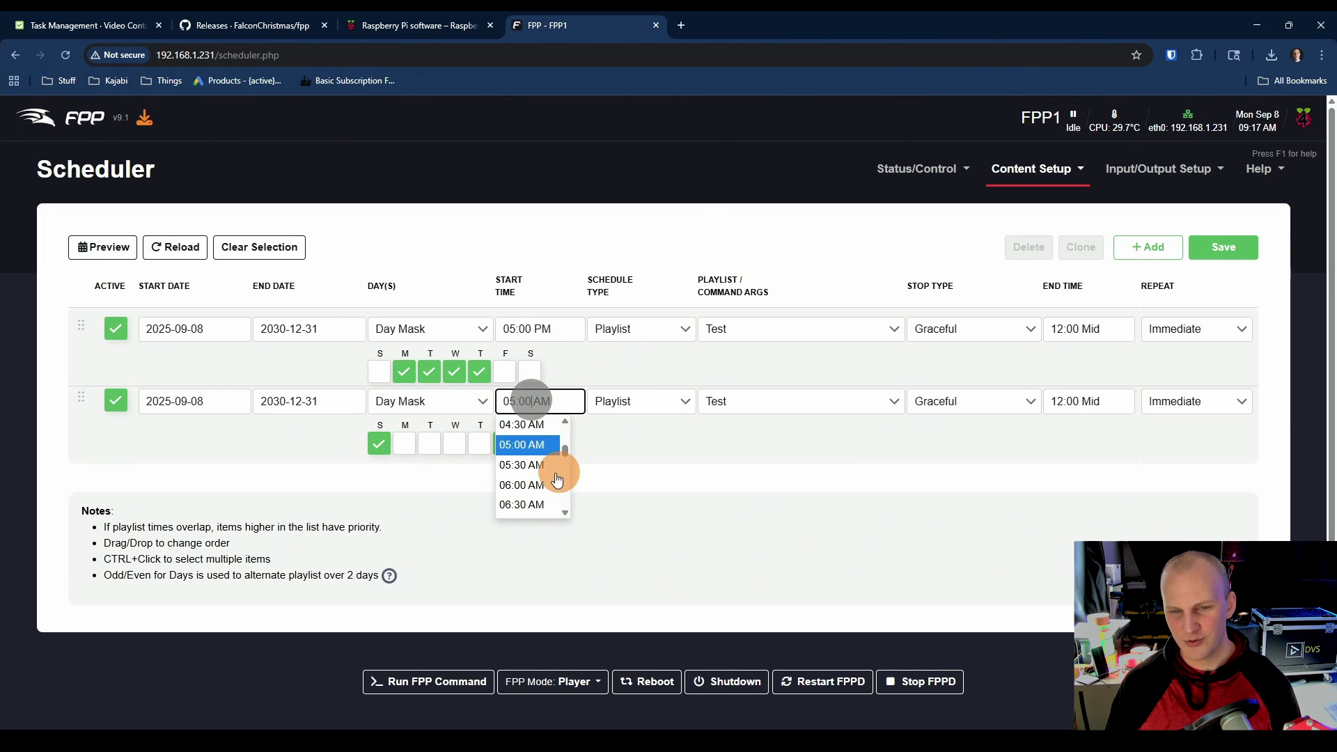
scroll(548, 470, "down", 5)
scroll(548, 479, "down", 3)
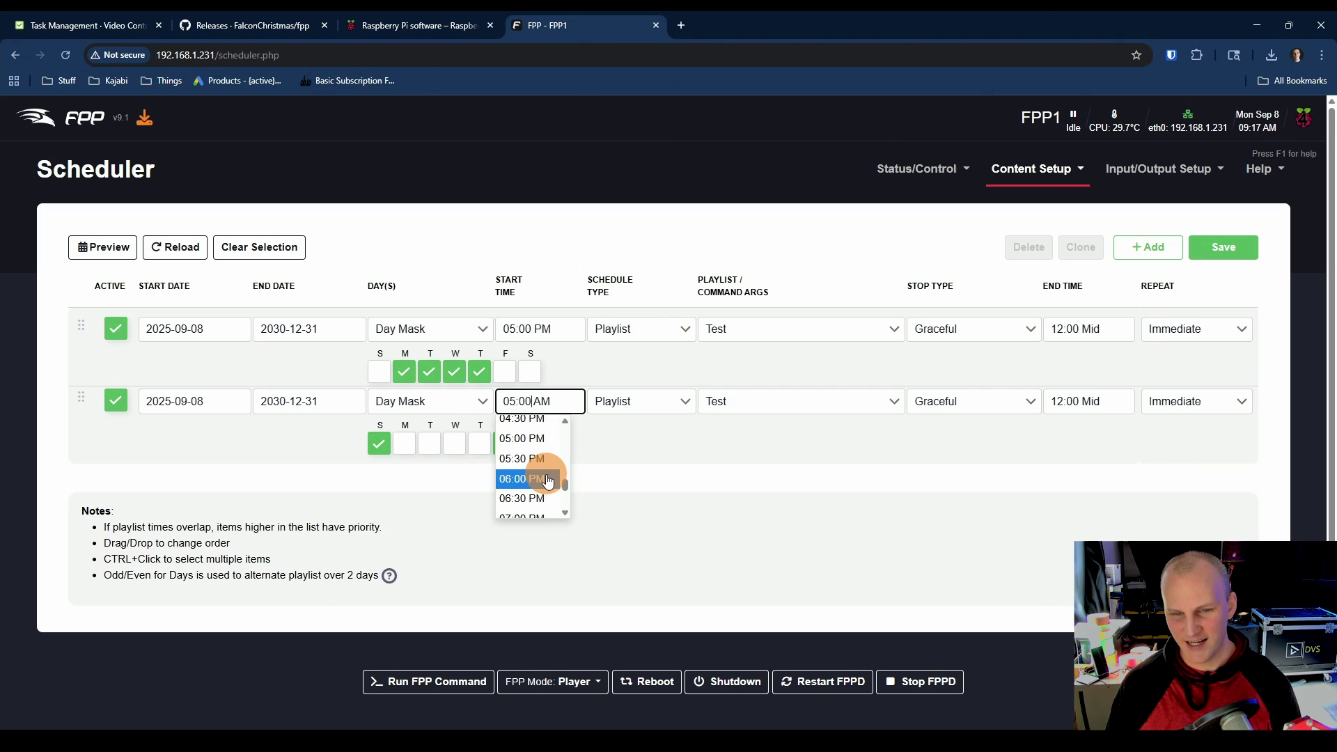
left_click(529, 449)
left_click(529, 443)
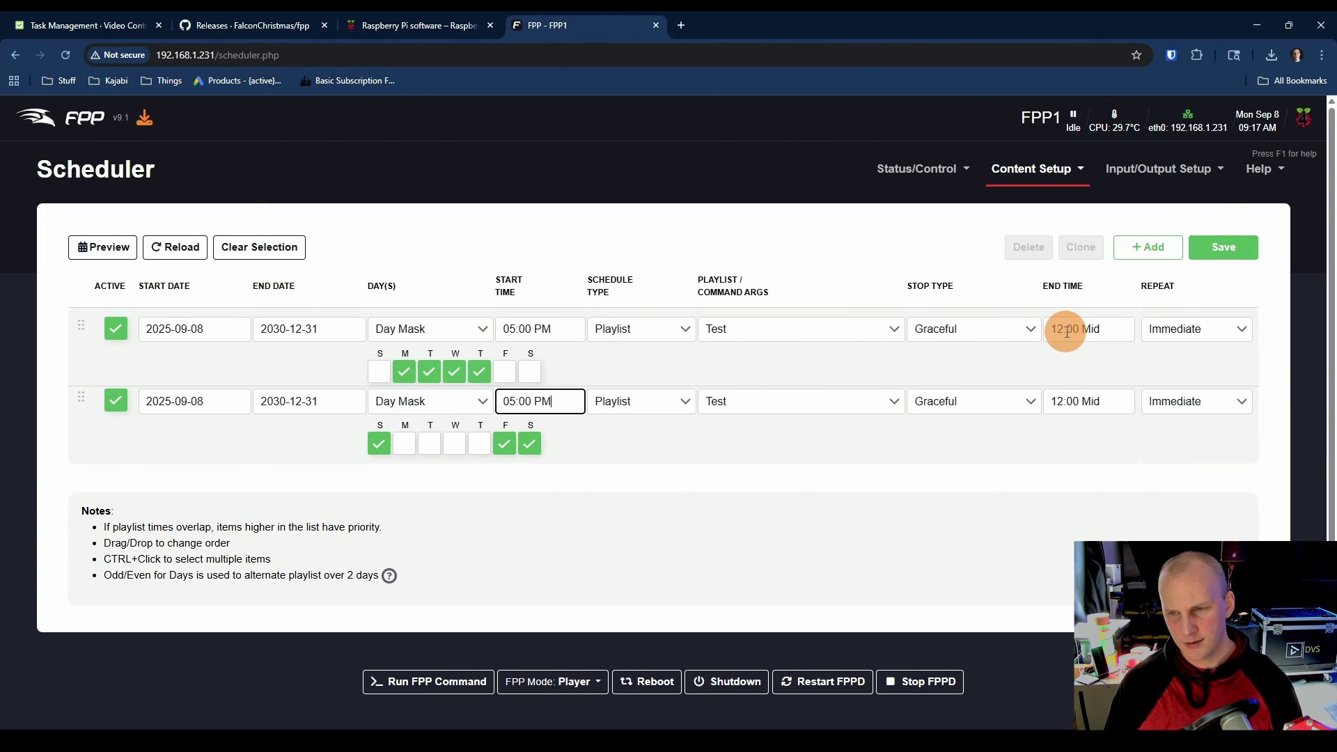
Step: End the first schedule at 09:00 PM and the second at 10:00 PM
left_click(1068, 327)
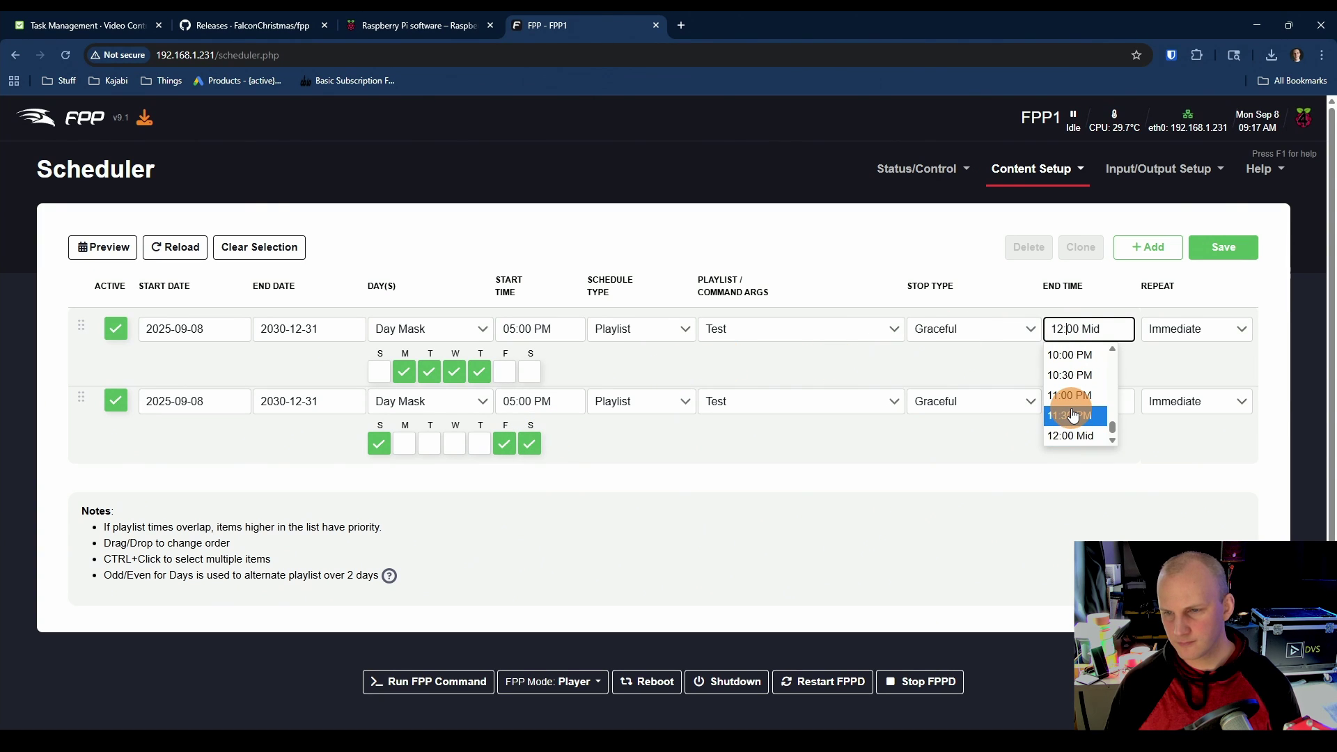
scroll(1072, 411, "up", 2)
left_click(1073, 381)
left_click(1090, 397)
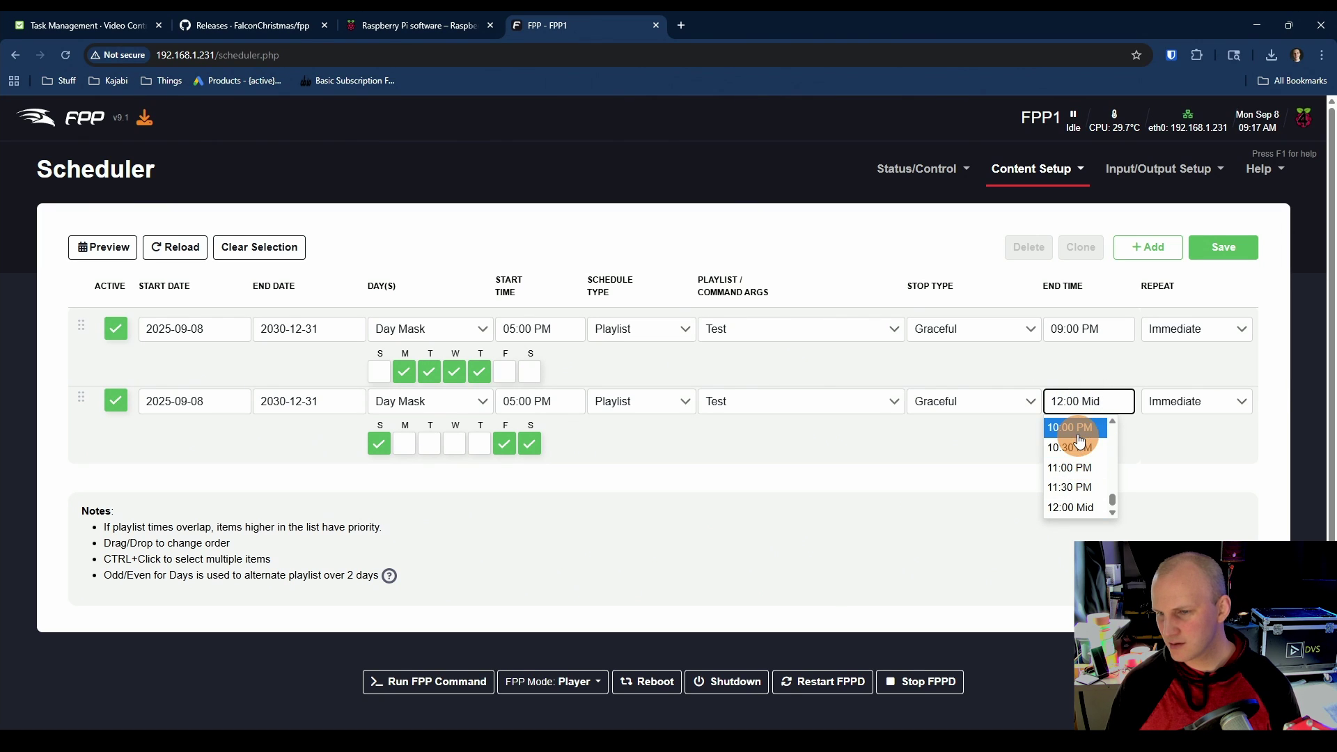
left_click(1075, 431)
left_click(1002, 444)
left_click(1002, 444)
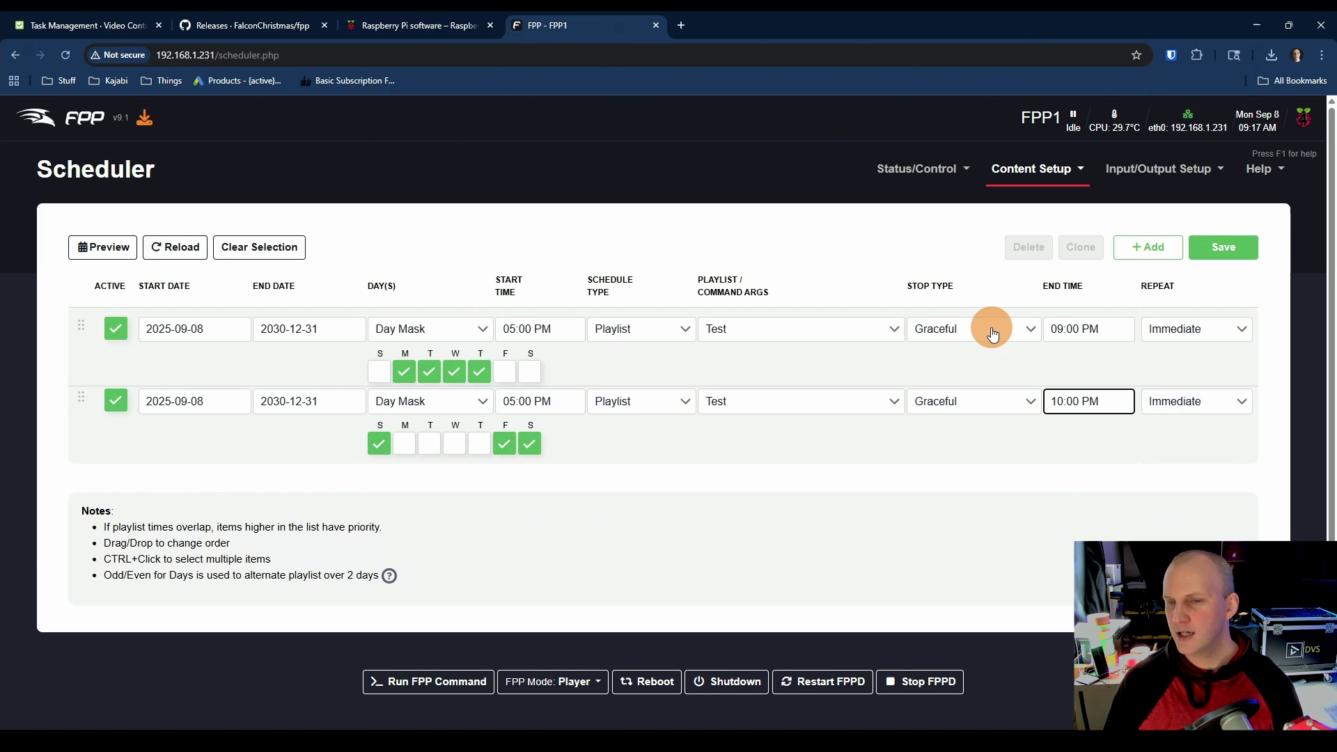
Step: Leave Stop Type as Graceful and Repeat as Immediate, then save both schedule entries
left_click(987, 336)
left_click(967, 335)
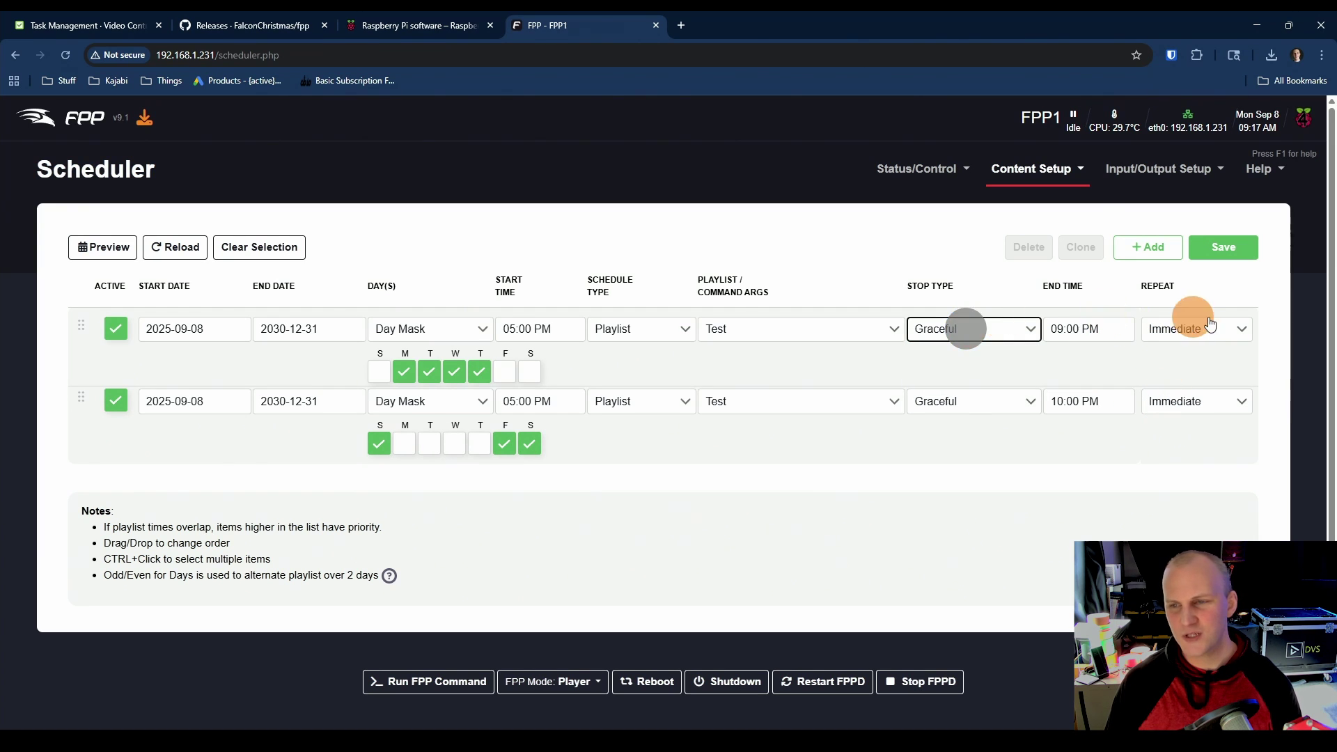
left_click(1194, 327)
left_click(1204, 326)
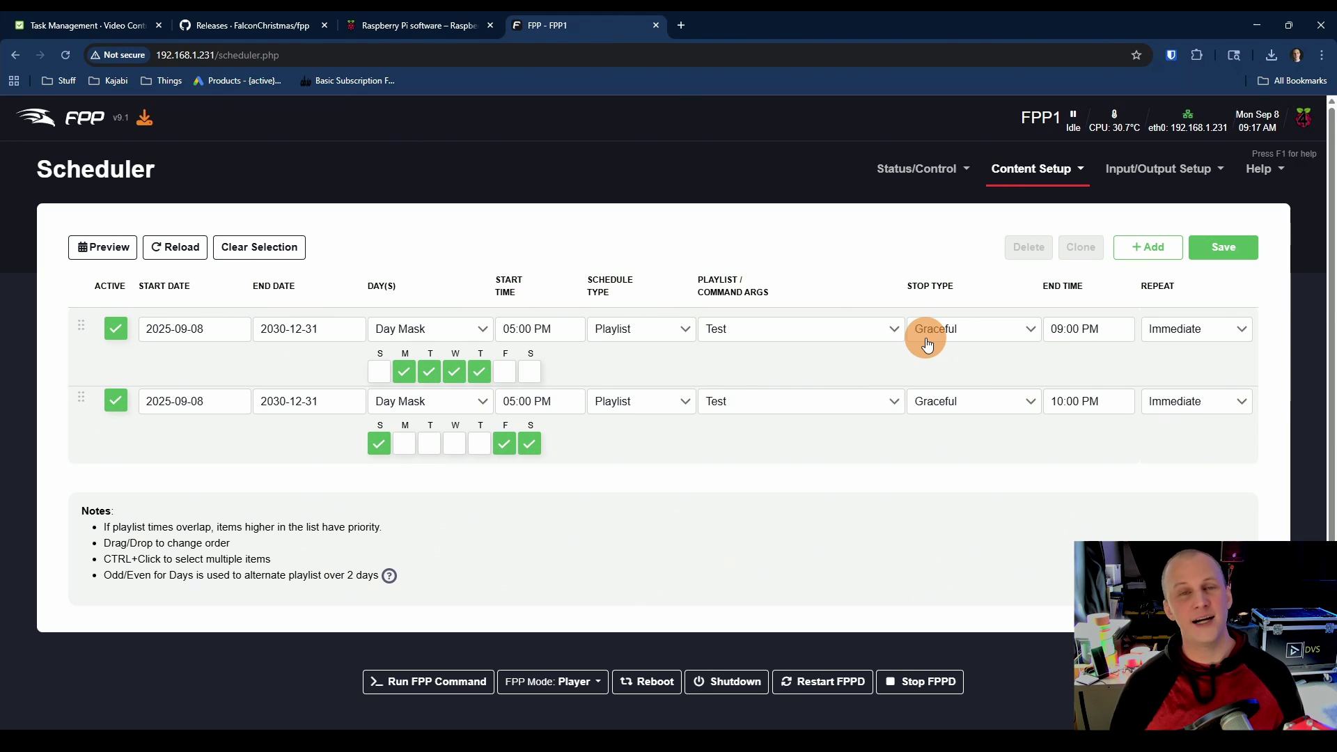
left_click(926, 344)
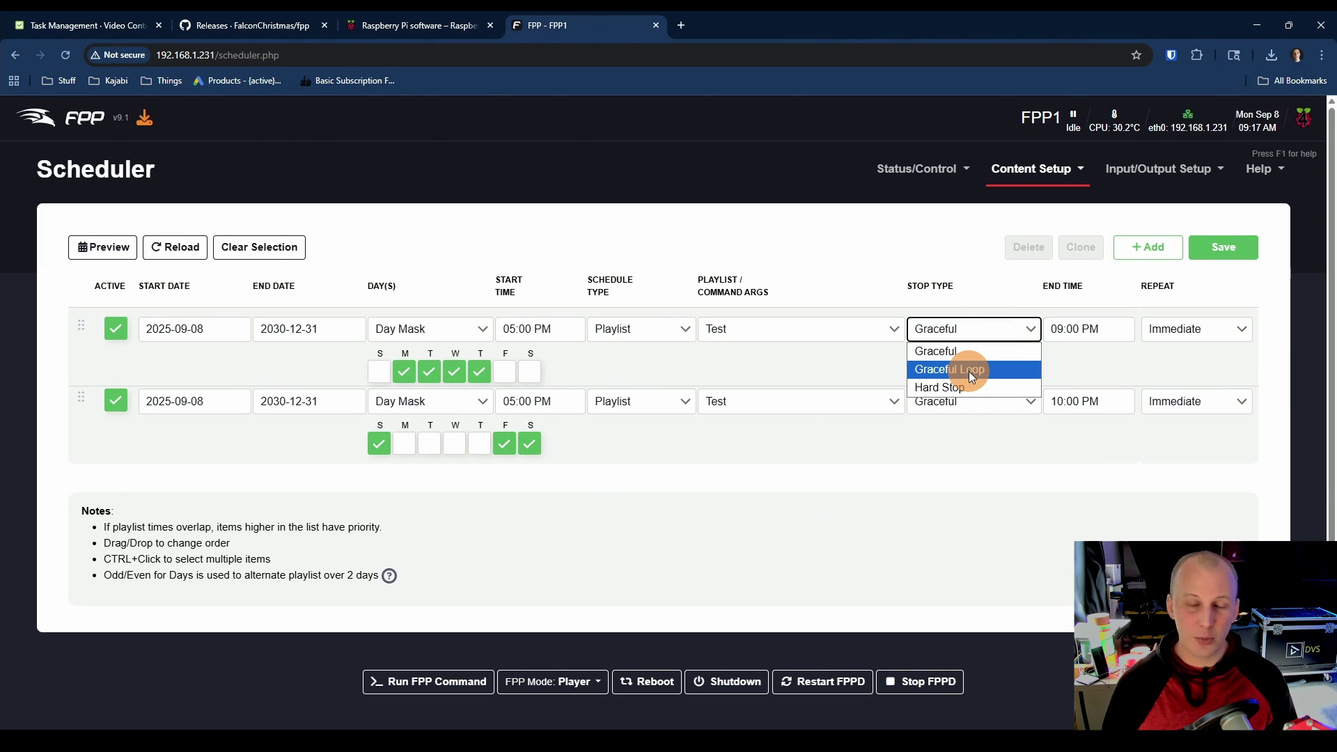
left_click(985, 282)
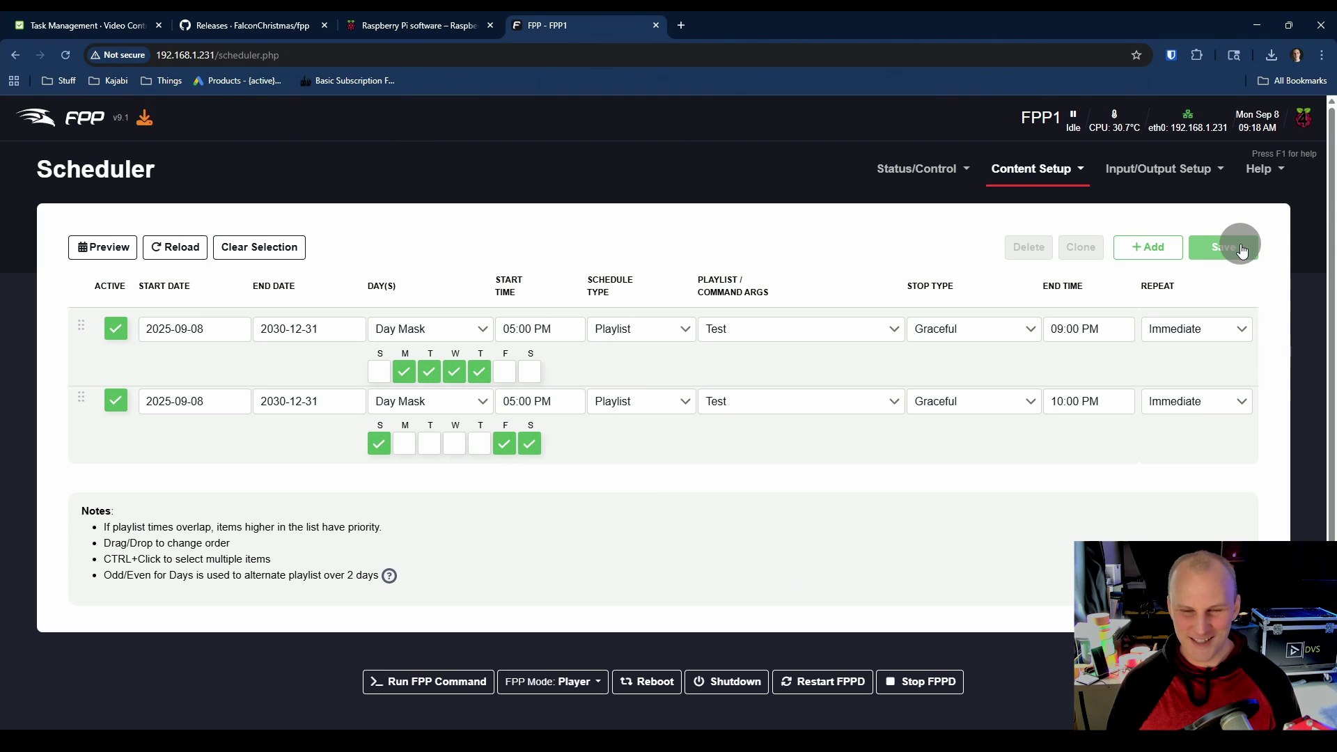
left_click(1242, 249)
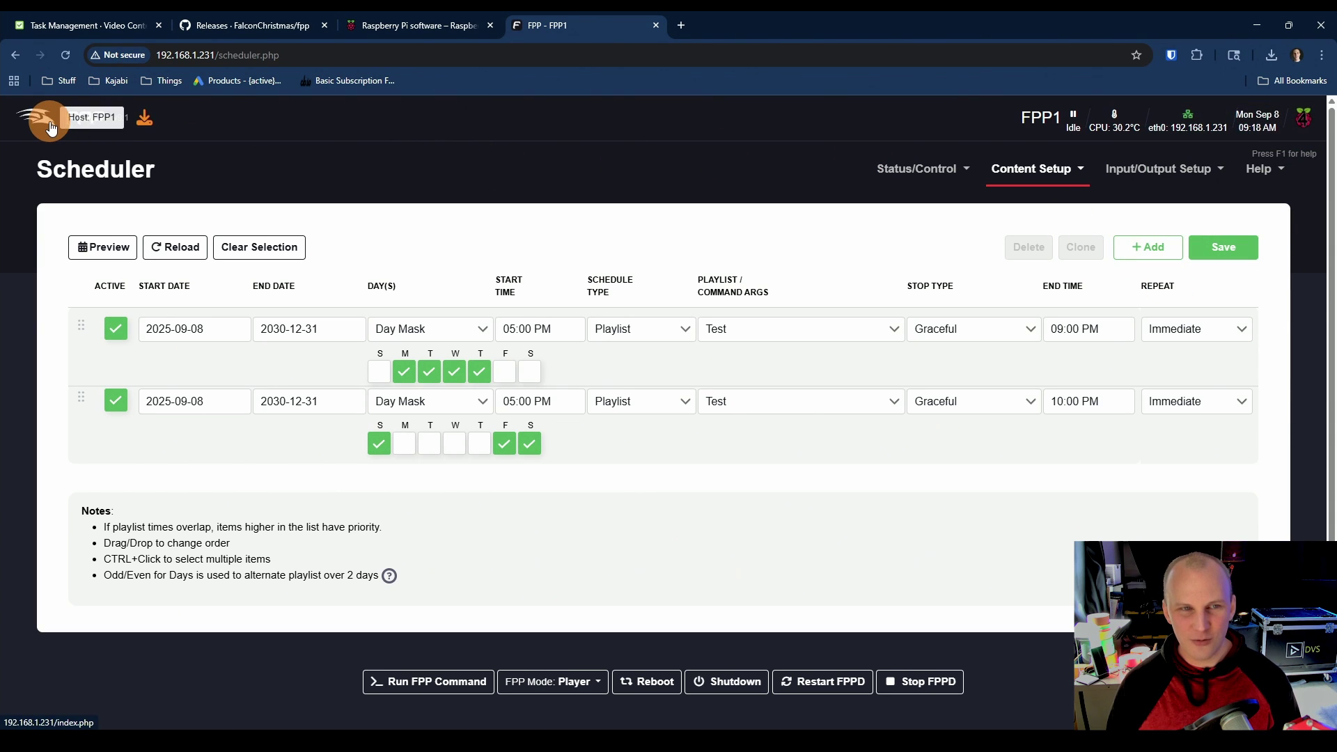
Step: Open the Status page and confirm Next Playlist shows Test on Mon Sep 8 at 05:00 PM
left_click(51, 128)
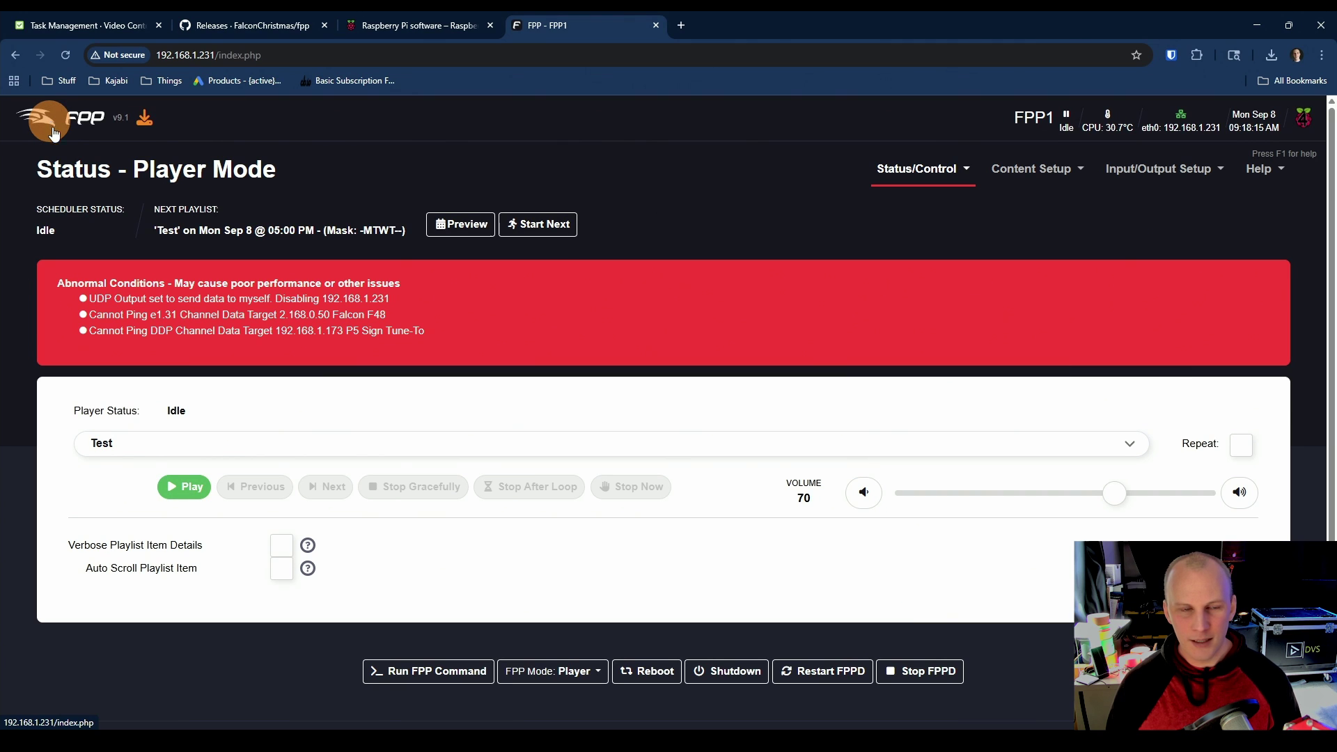
left_click(166, 225)
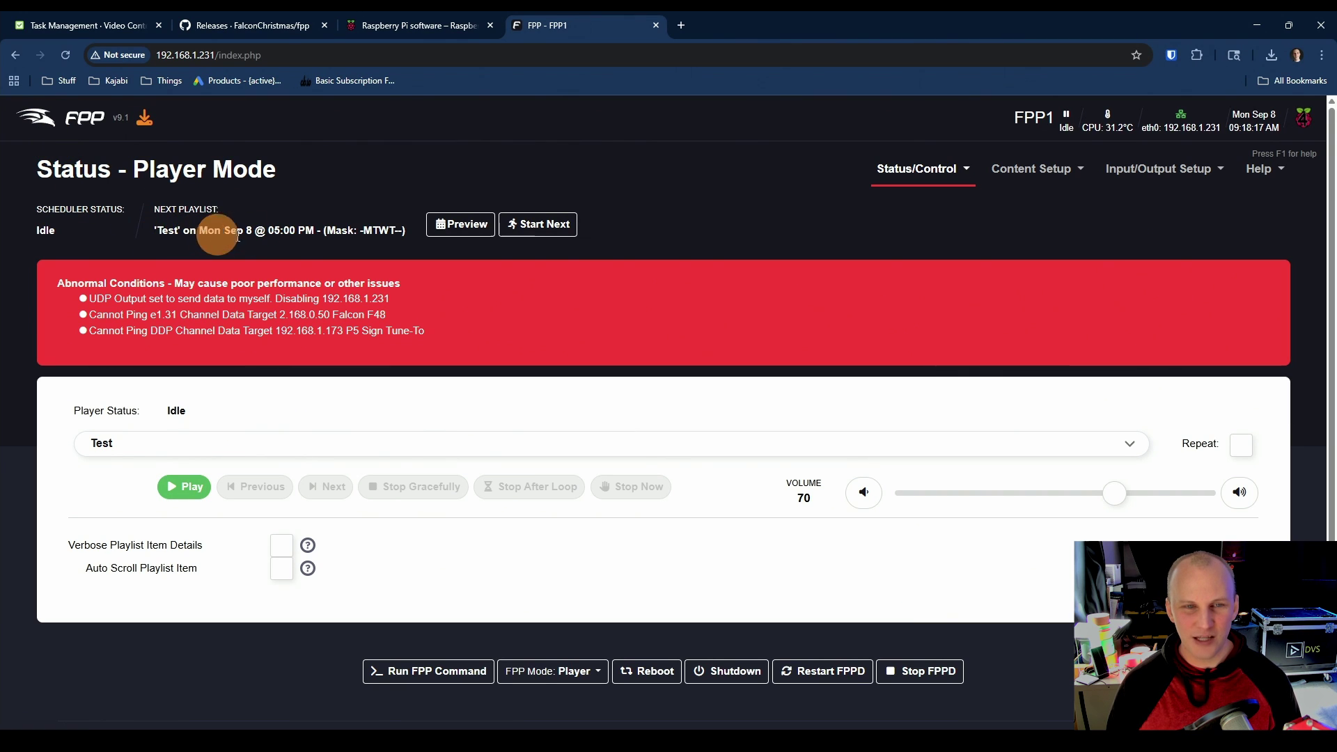